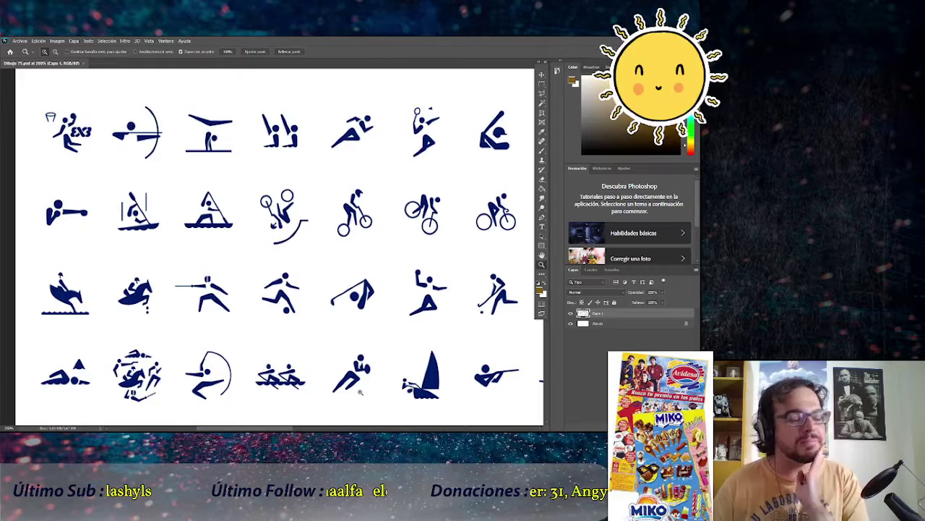
Examine the first seven columns of sport pictograms, with a closer look at the fencing, archery and rowing figures
scroll(359, 391, up, 1)
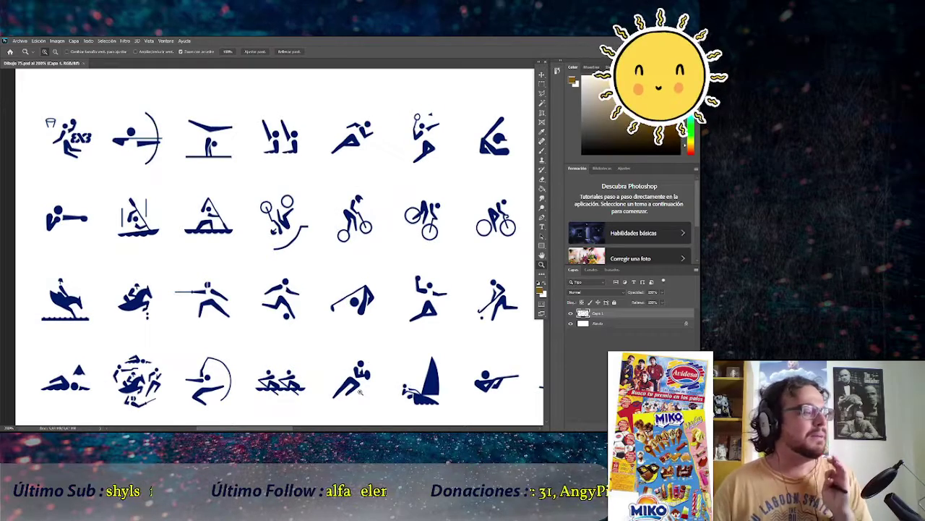
scroll(360, 391, down, 2)
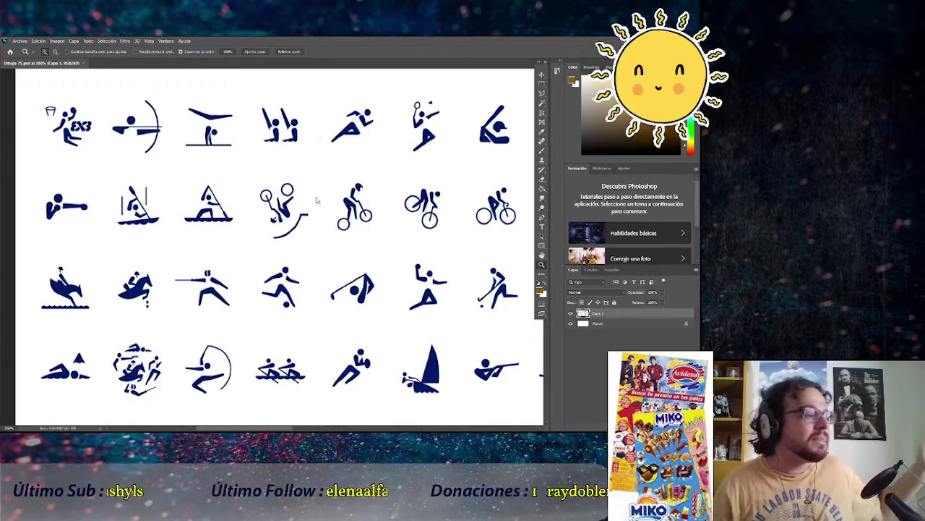
scroll(315, 183, down, 5)
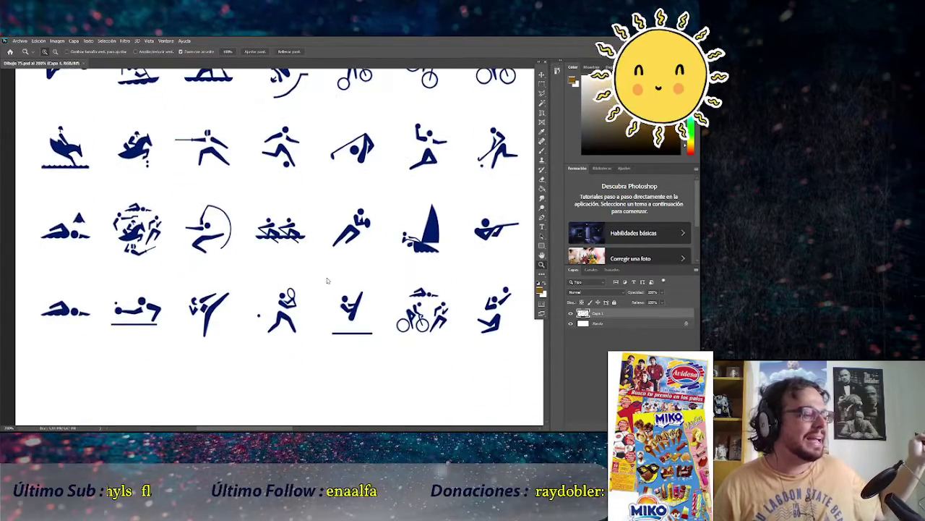
scroll(327, 280, down, 1)
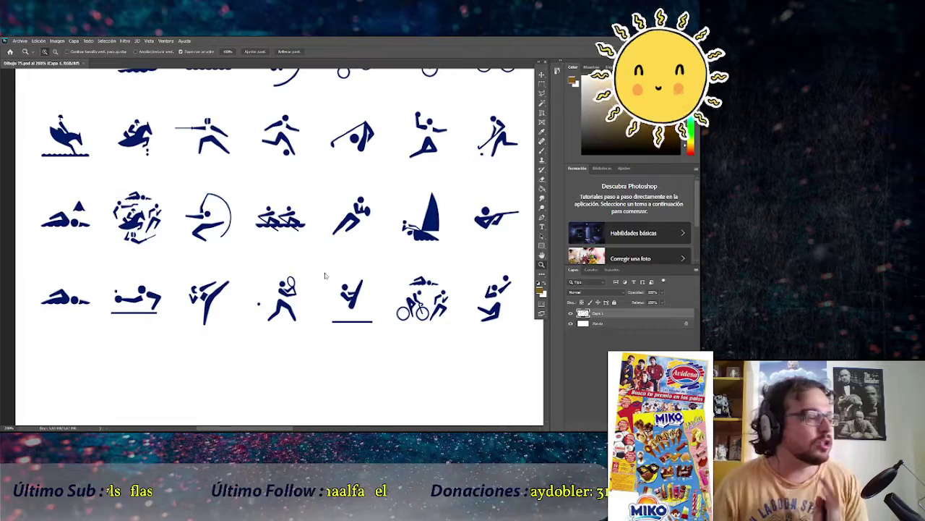
scroll(367, 239, up, 1)
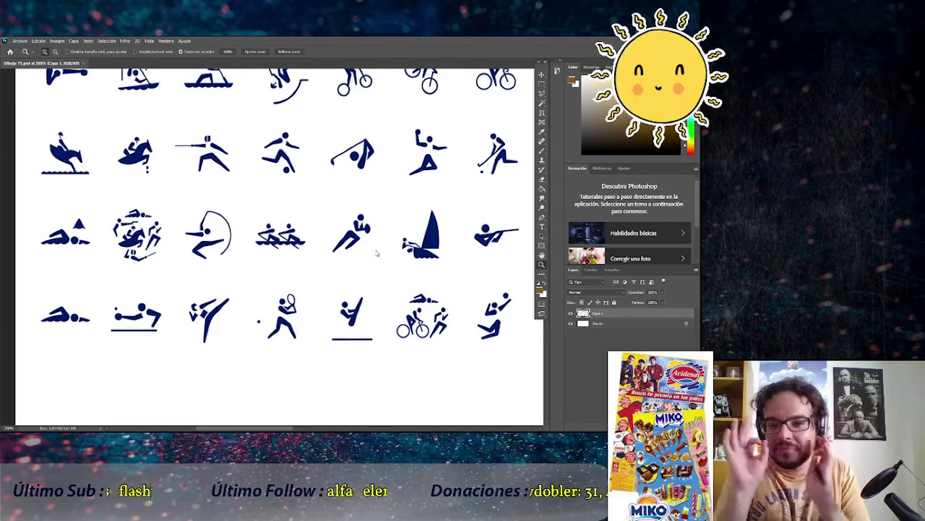
scroll(367, 268, up, 1)
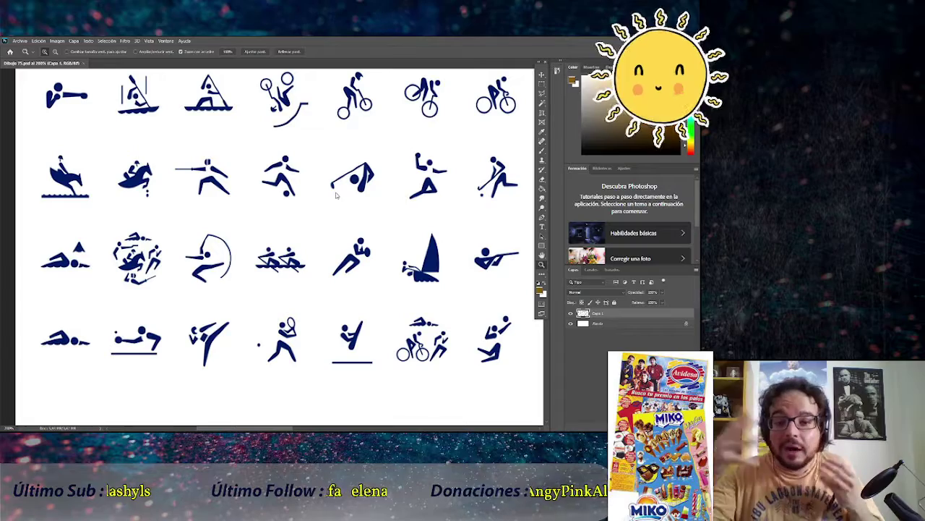
scroll(342, 231, up, 2)
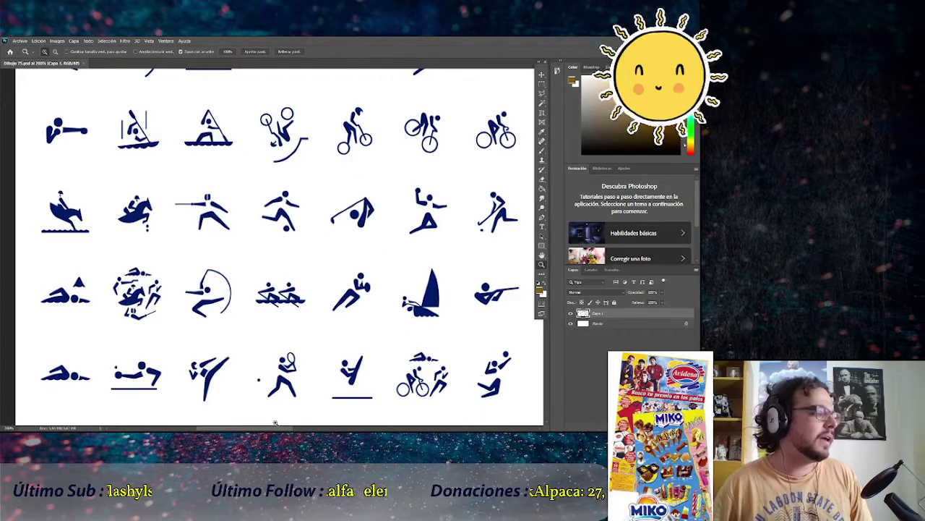
click(207, 199)
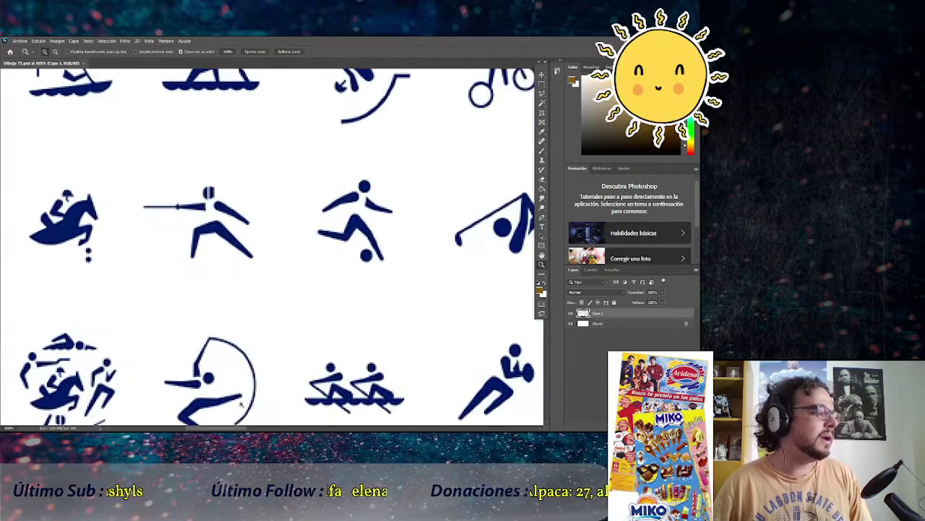
drag(252, 425, 234, 429)
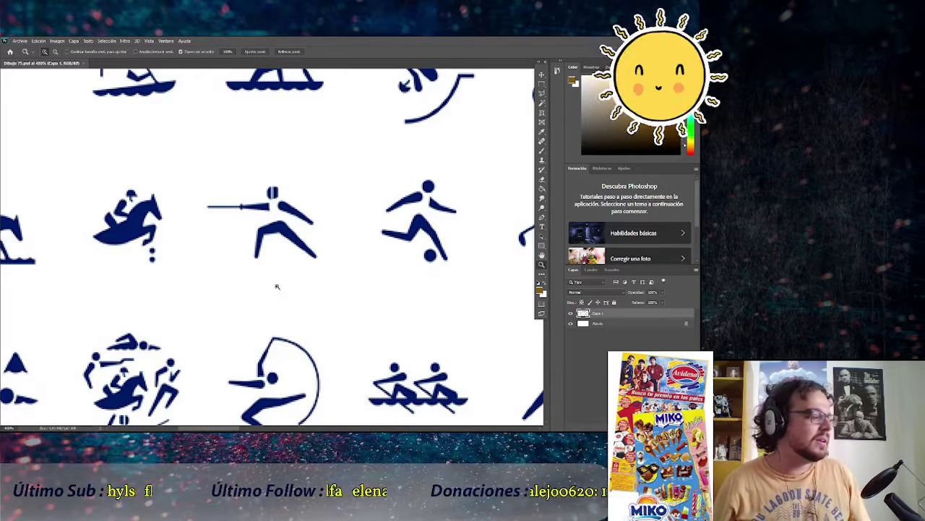
scroll(274, 299, down, 5)
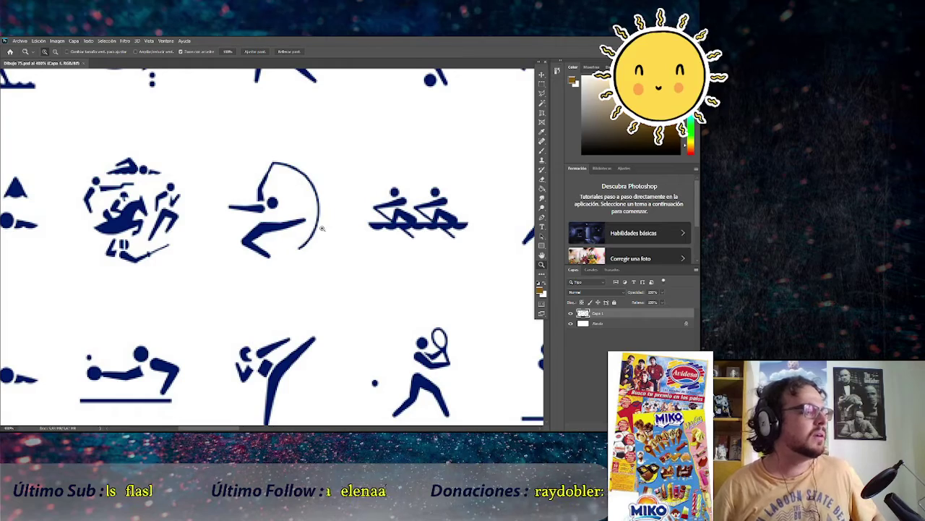
alt+click(432, 244)
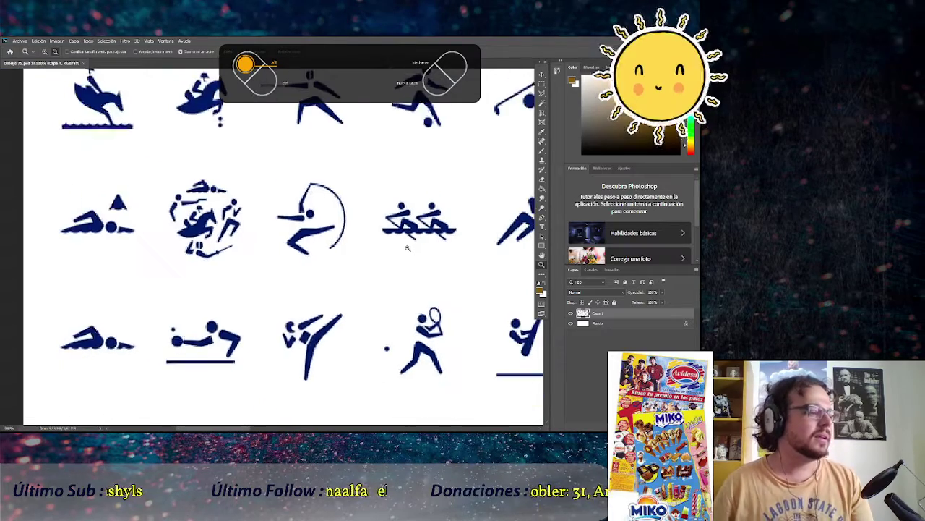
alt+click(407, 248)
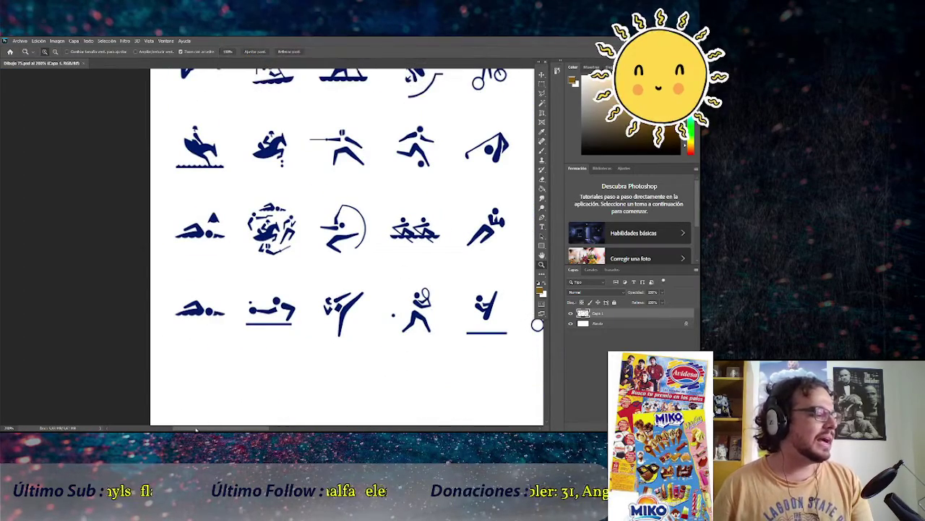
Examine the last columns of pictograms beside the Tokyo 2020 logo, with a closer look at the judo, karate and taekwondo figures
scroll(271, 429, right, 3)
scroll(271, 246, right, 5)
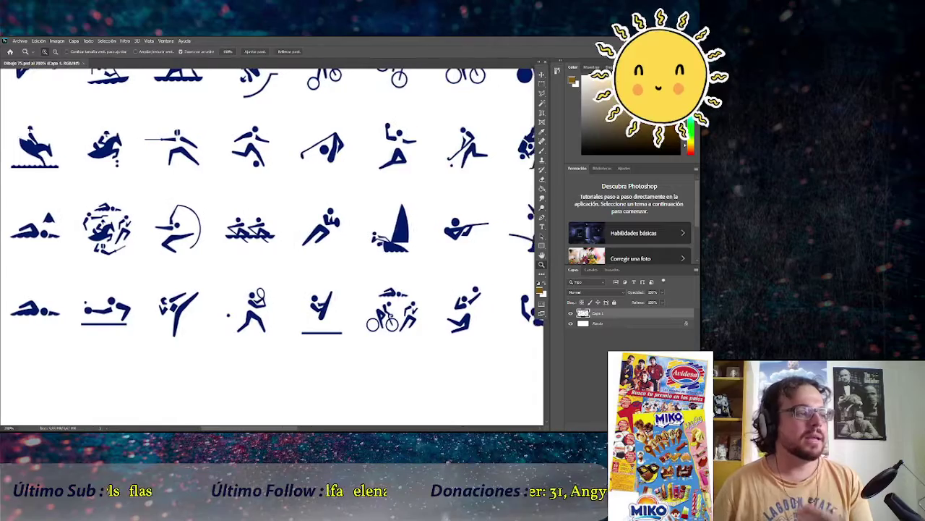
scroll(271, 246, right, 5)
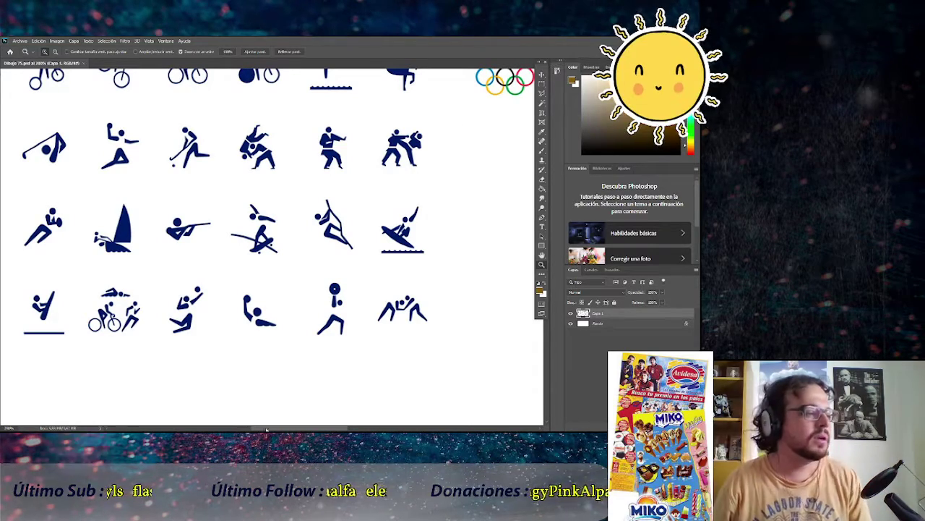
scroll(232, 378, up, 2)
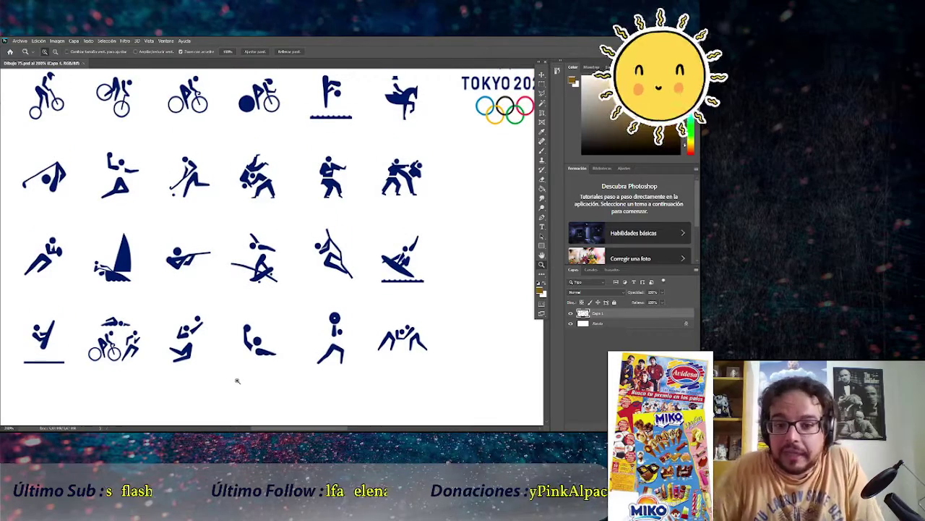
scroll(257, 363, up, 3)
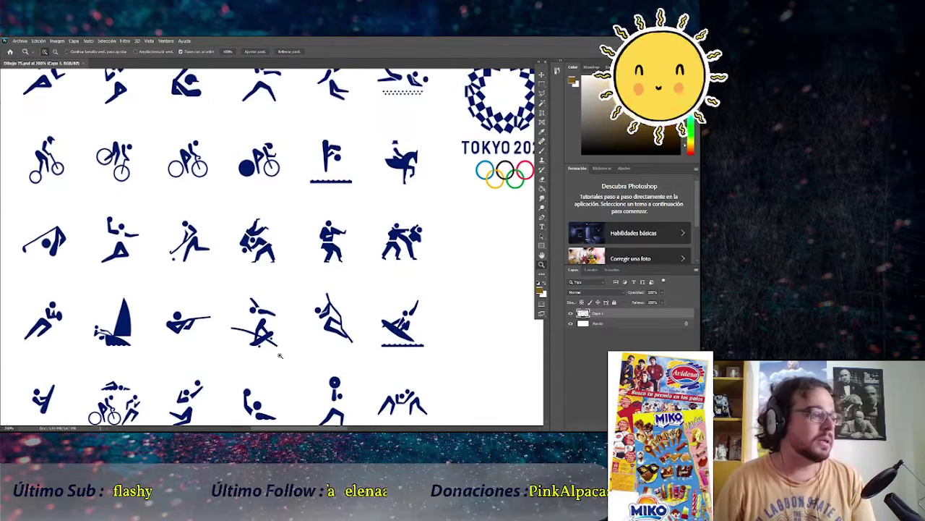
click(412, 212)
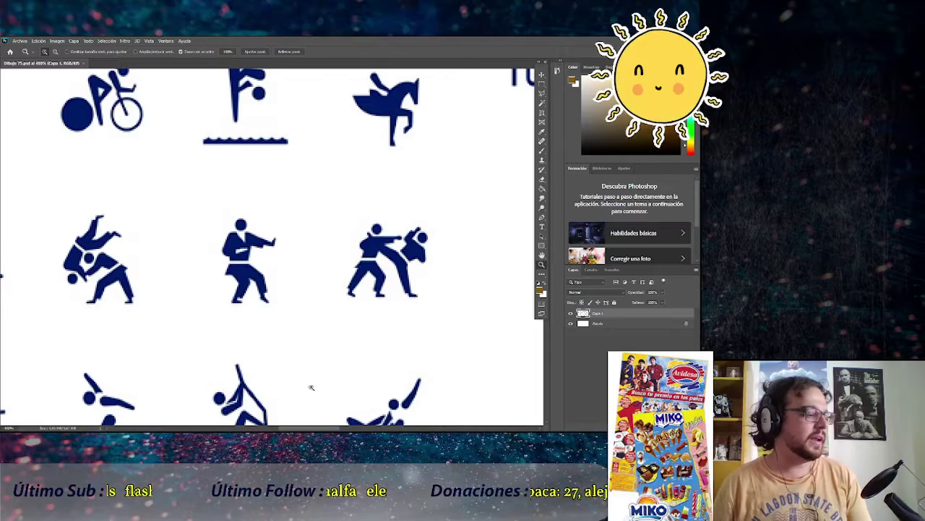
drag(289, 314, 246, 304)
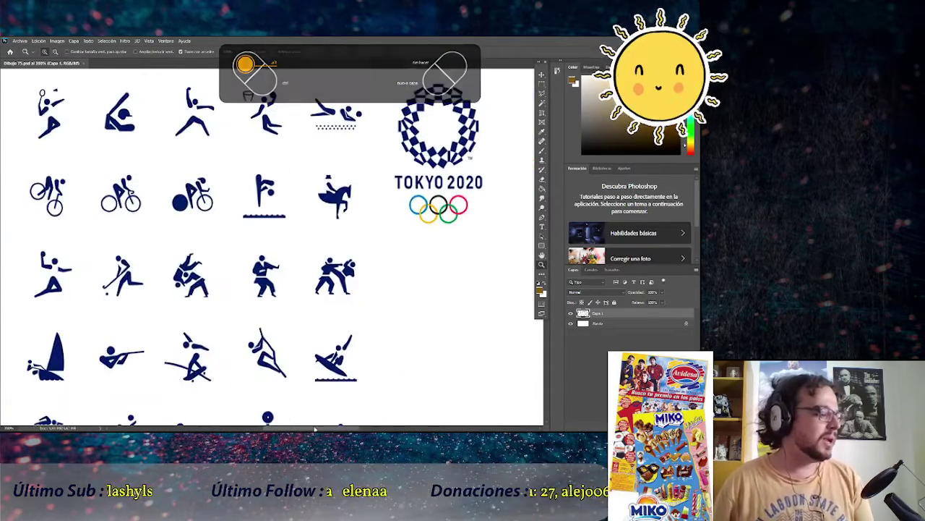
Review the upper rows of pictograms around the archery and canoeing figures, and the complete sheet including the Tokyo 2020 logo
scroll(267, 421, left, 10)
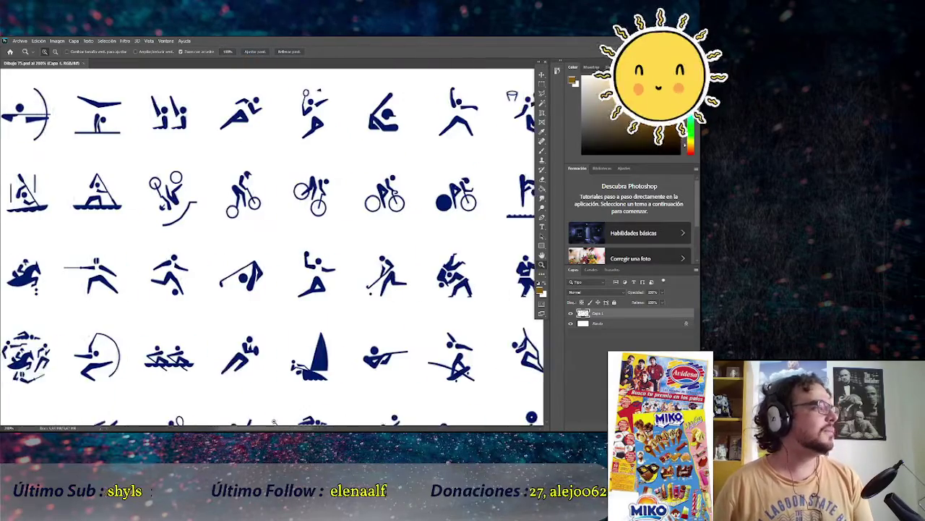
scroll(268, 421, left, 4)
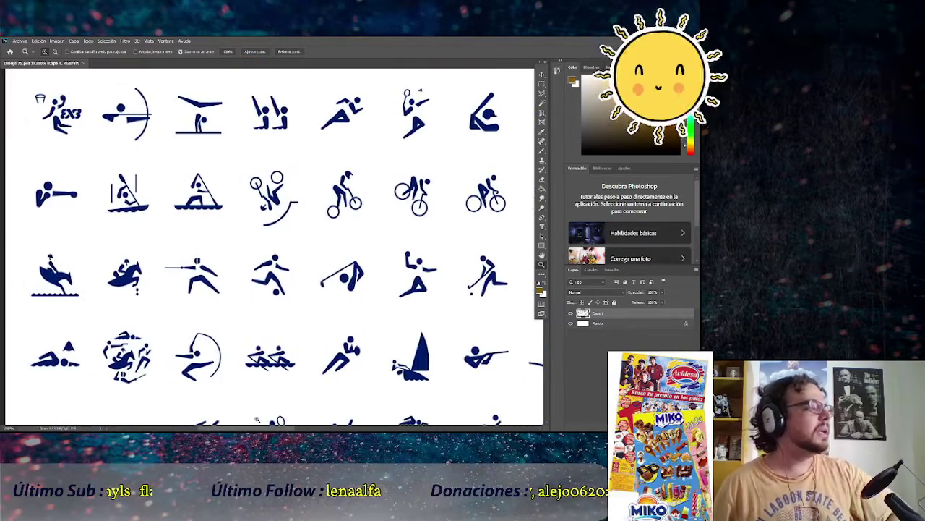
scroll(89, 136, right, 3)
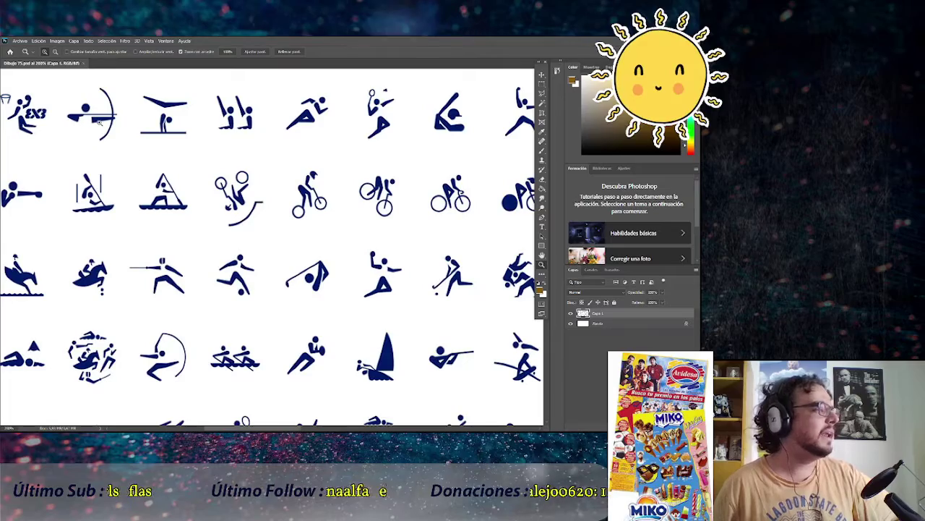
scroll(99, 123, up, 5)
scroll(85, 146, up, 2)
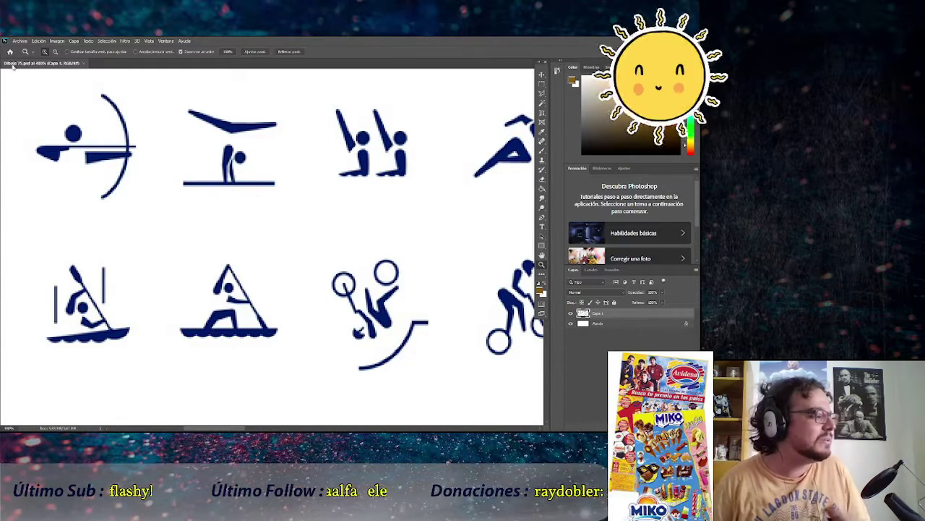
scroll(191, 224, down, 2)
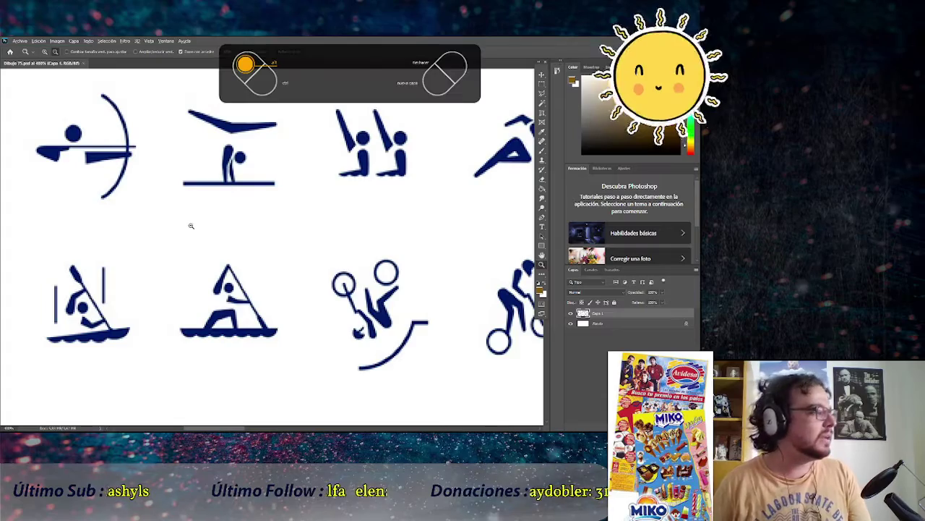
scroll(198, 262, down, 4)
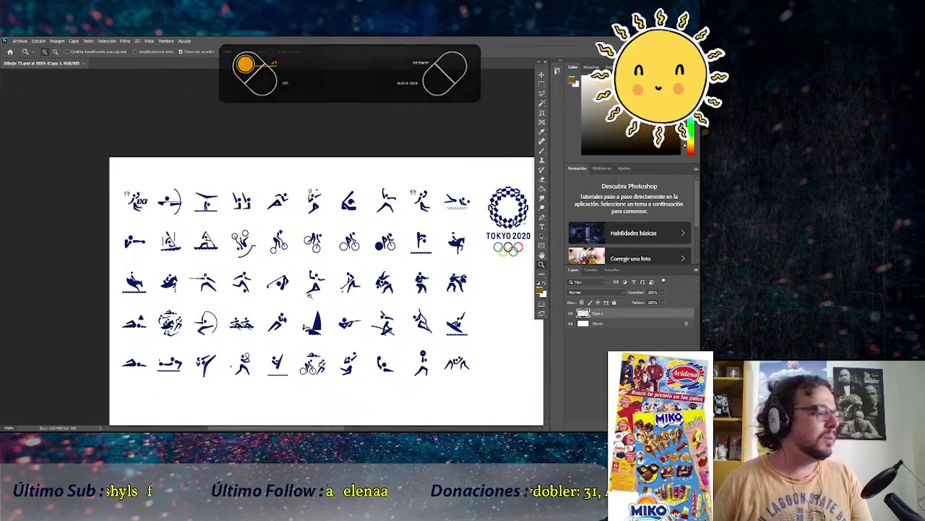
scroll(311, 300, down, 2)
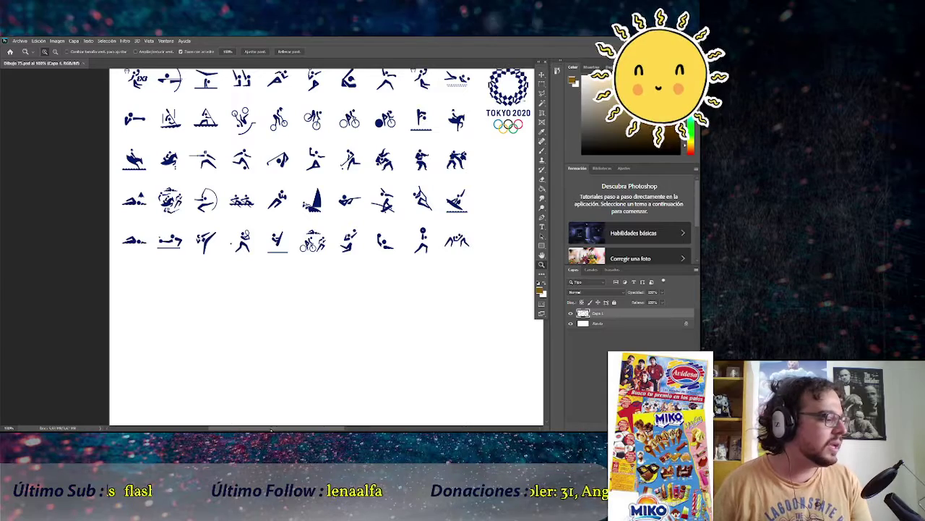
scroll(271, 246, right, 5)
scroll(238, 337, up, 1)
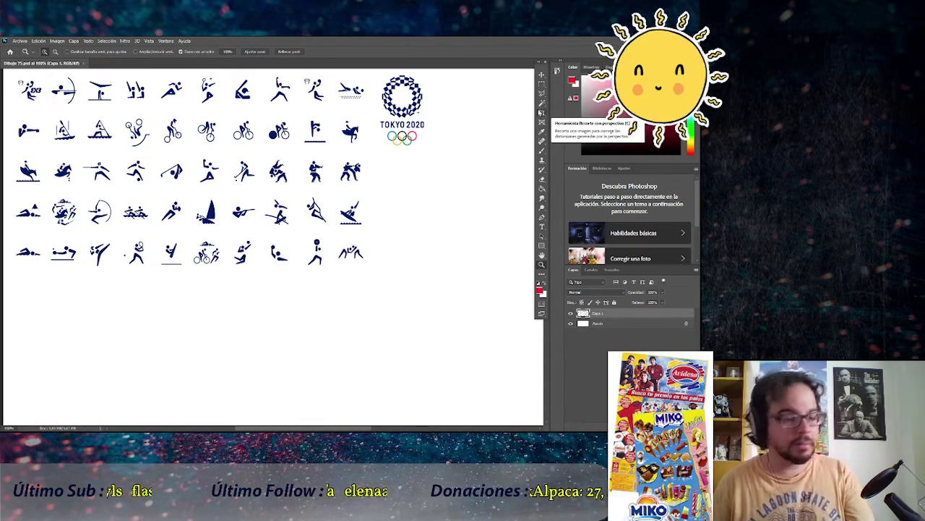
Create a new layer above the pictograms, name it Marcas and give it a red colour label
key(ctrl+shift+n)
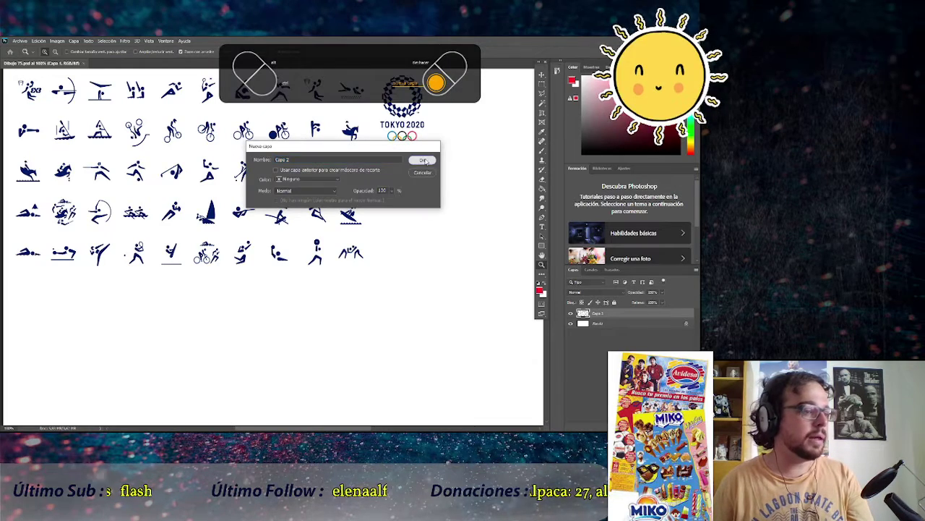
click(423, 160)
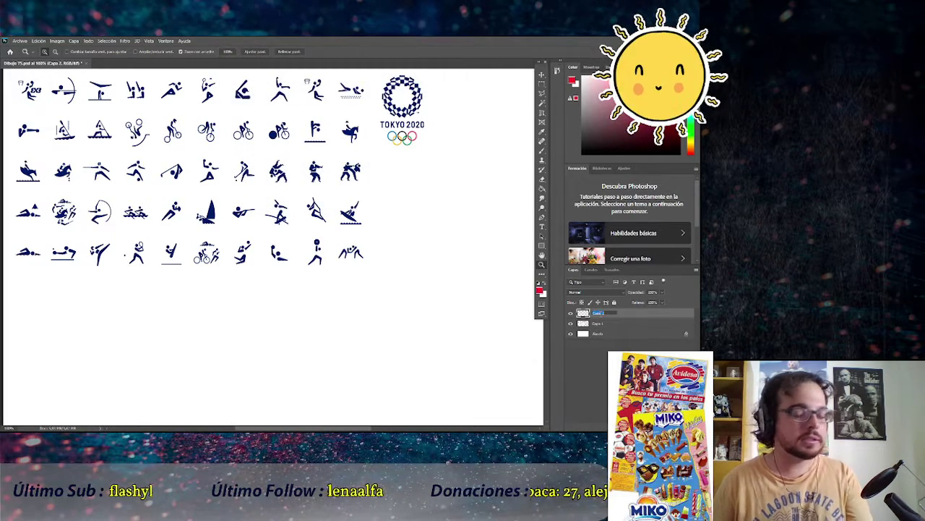
text(Nat)
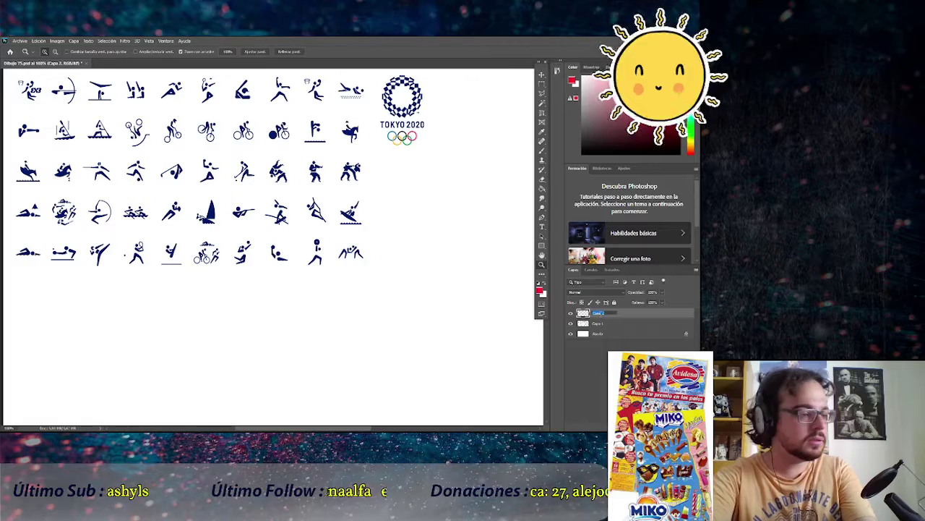
text(acion)
key(Return)
right_click(606, 326)
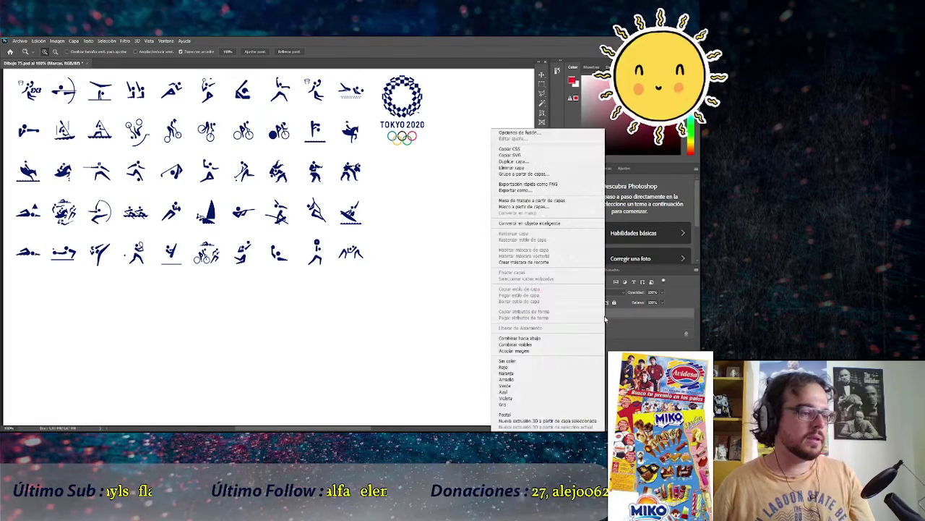
click(549, 367)
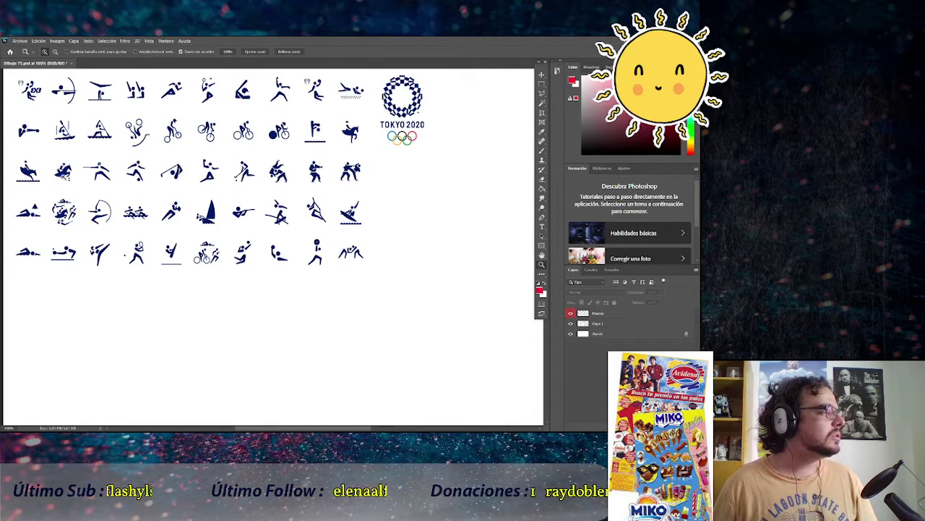
Examine the swimming, modern pentathlon and table tennis pictograms in the two lowest rows up close
scroll(50, 214, up, 4)
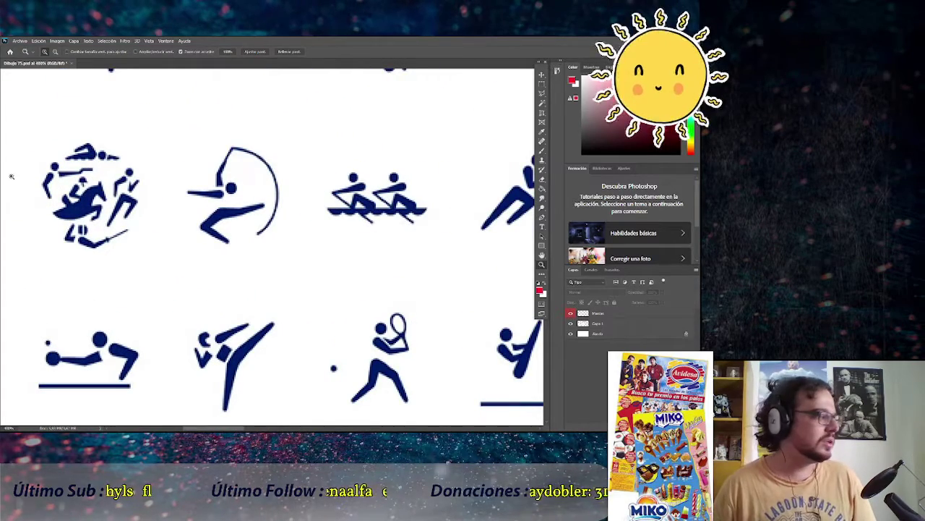
scroll(265, 268, left, 4)
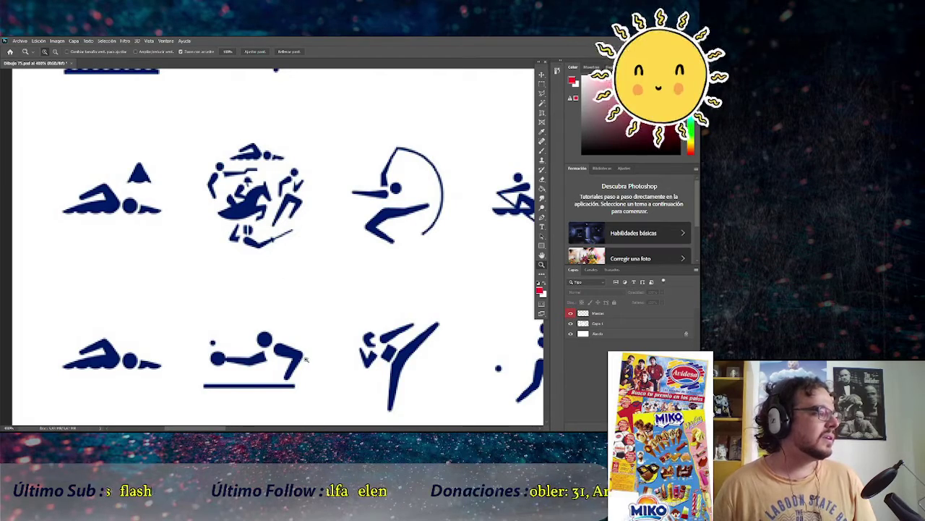
scroll(312, 351, down, 2)
scroll(310, 346, up, 1)
scroll(310, 346, up, 2)
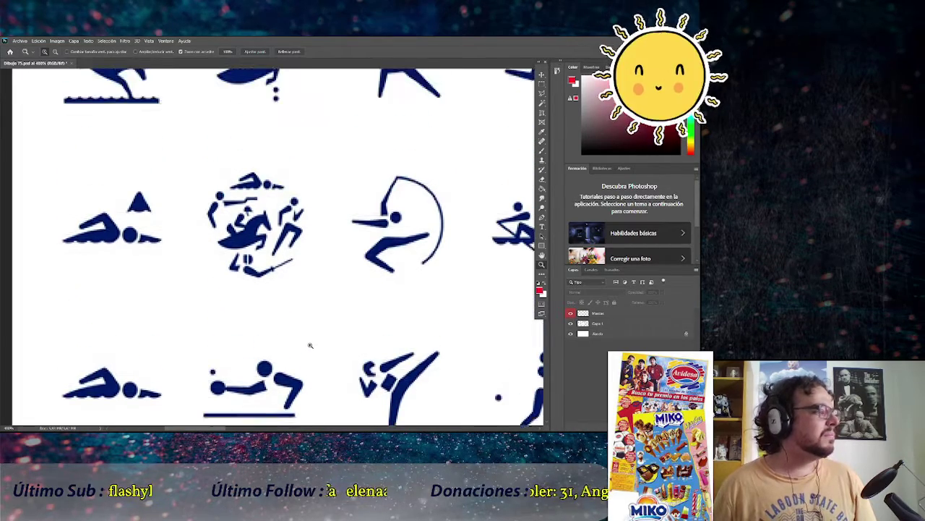
scroll(149, 269, down, 1)
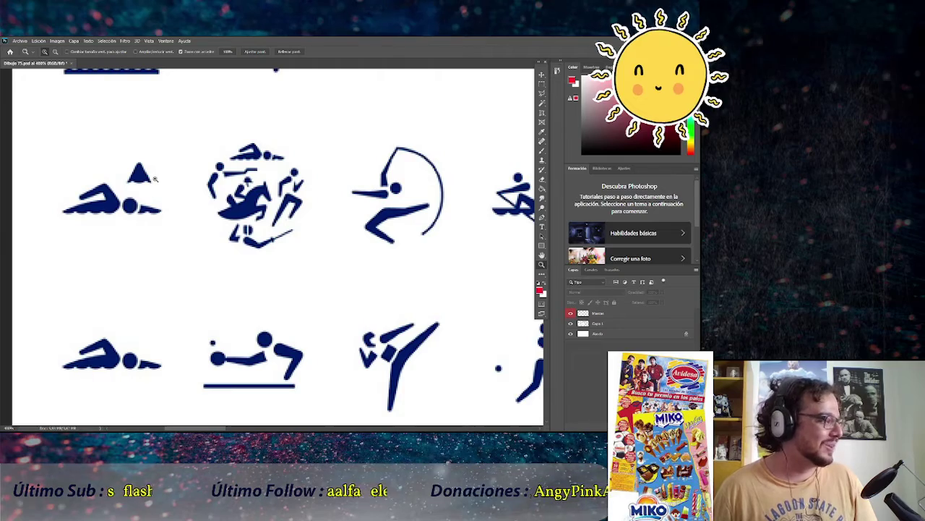
Examine the swimming, equestrian, boxing, canoeing and archery pictograms in the first columns up close
scroll(147, 182, up, 5)
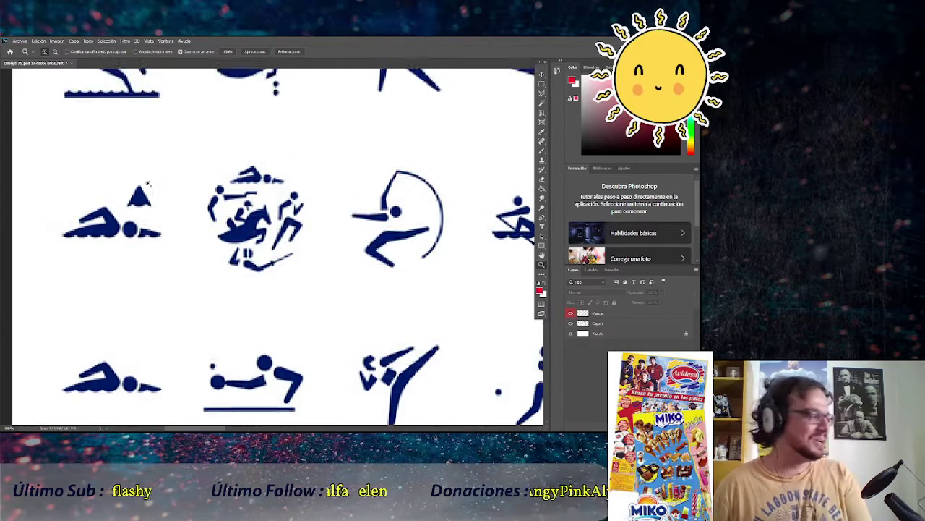
scroll(148, 183, up, 5)
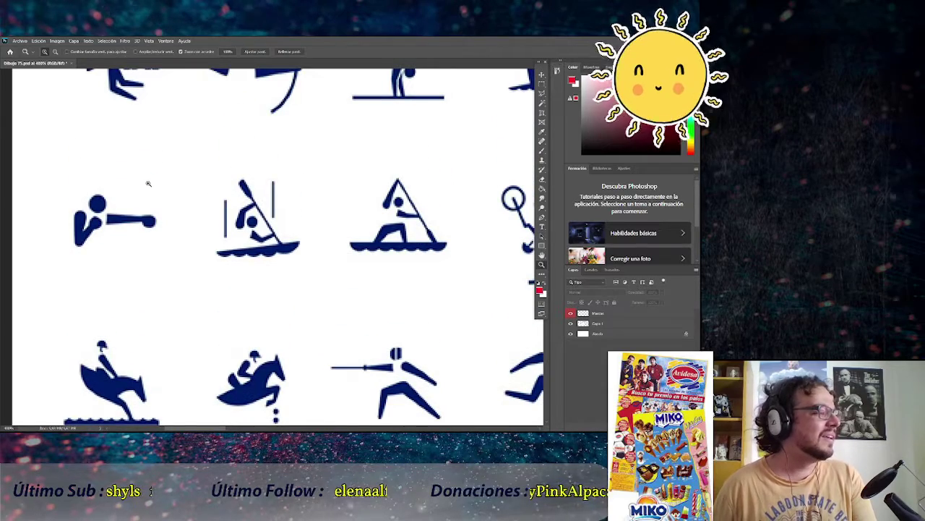
scroll(320, 221, down, 4)
scroll(264, 268, down, 1)
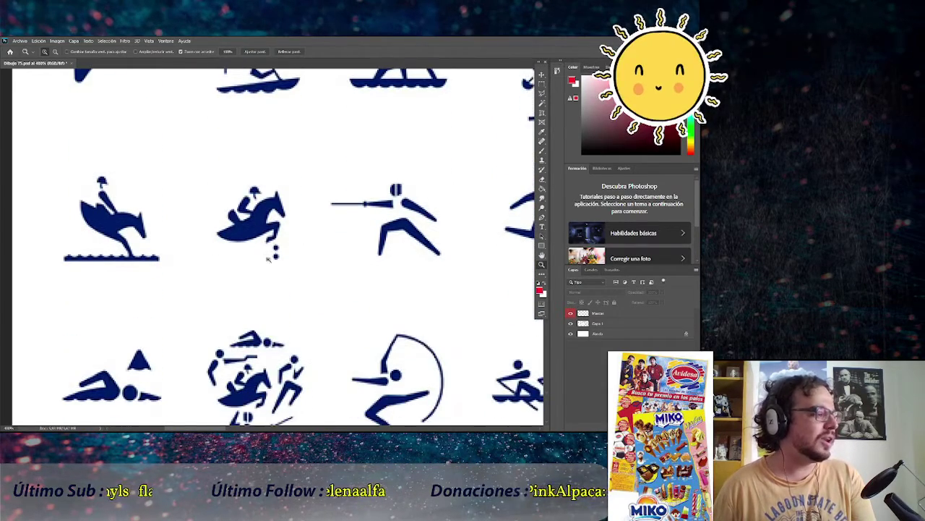
click(275, 228)
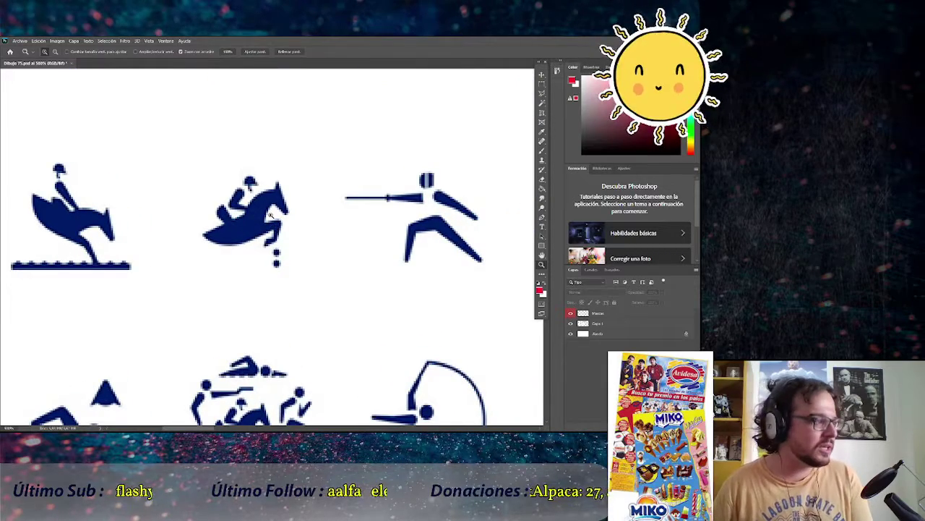
scroll(270, 214, up, 6)
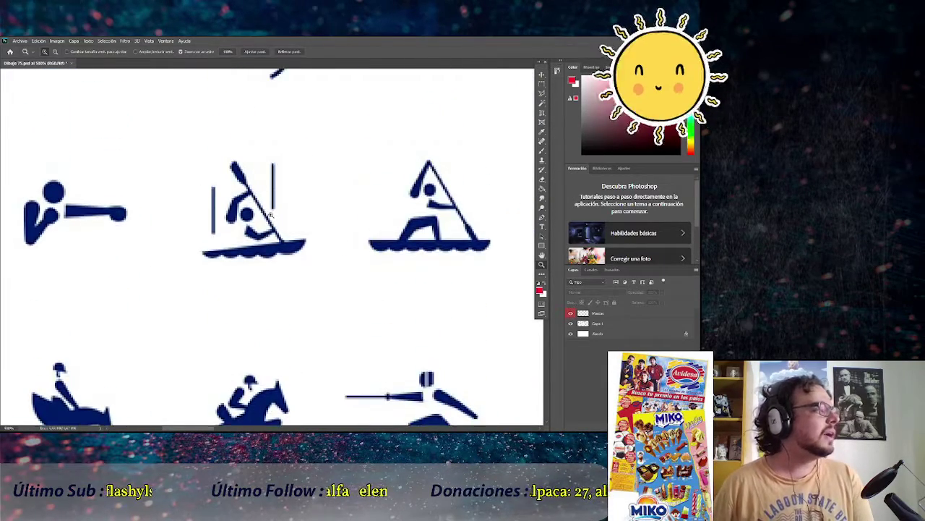
scroll(270, 214, up, 4)
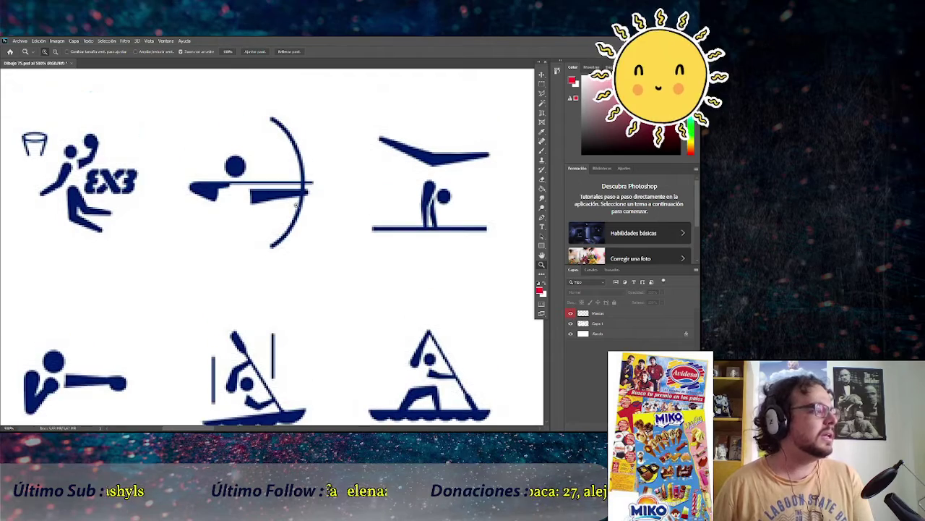
scroll(107, 366, down, 3)
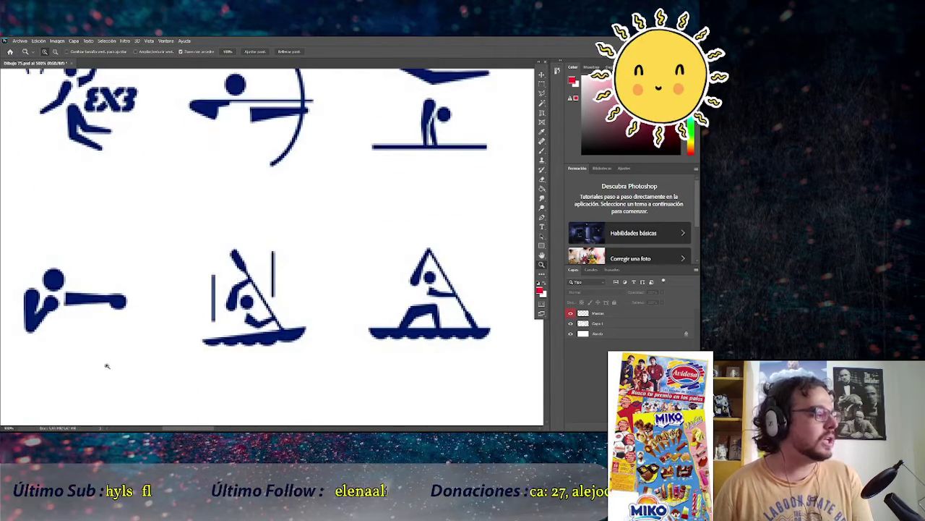
scroll(318, 260, down, 5)
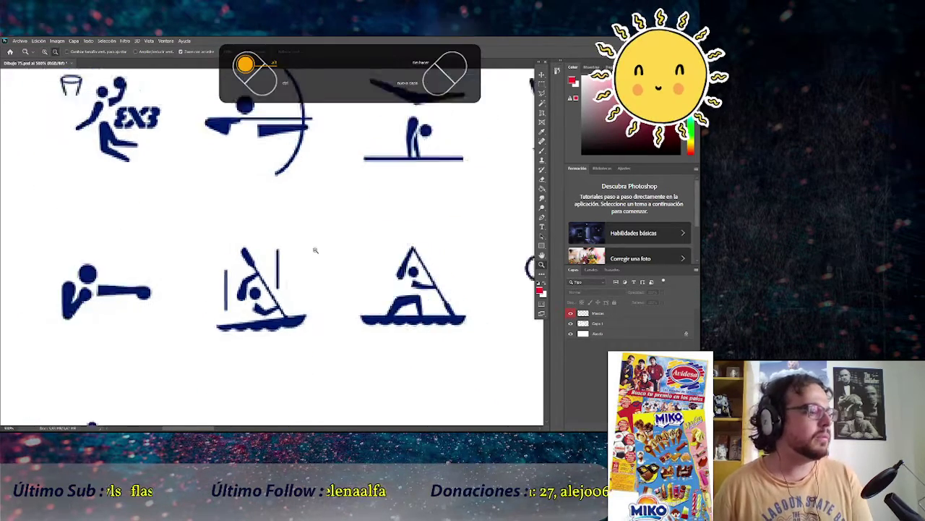
Review the complete pictogram sheet with the Tokyo 2020 logo, with a closer look at the two lowest rows
scroll(411, 319, down, 2)
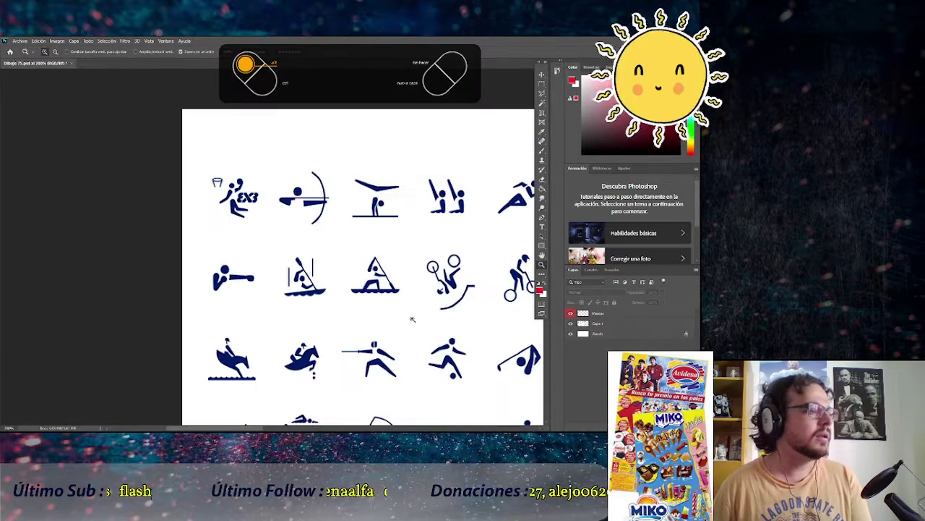
scroll(358, 267, right, 6)
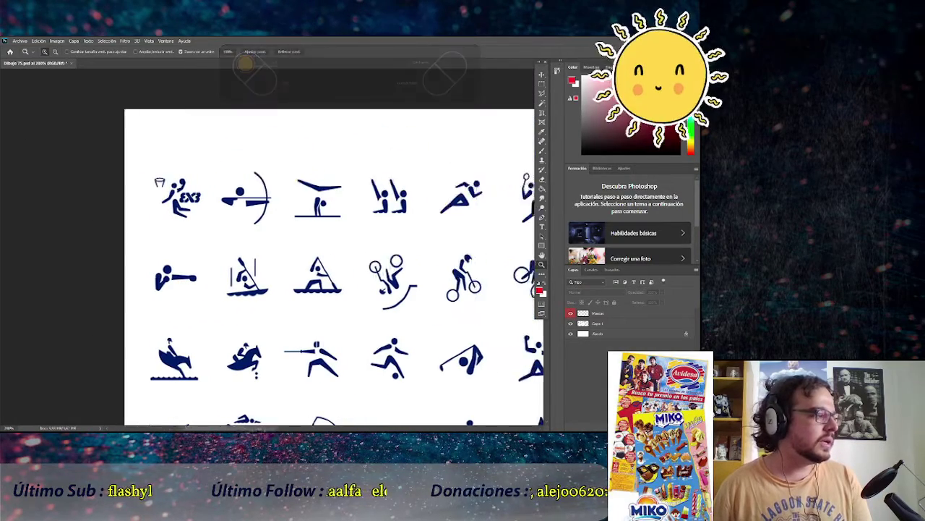
scroll(339, 312, down, 3)
scroll(340, 312, up, 2)
scroll(339, 312, down, 1)
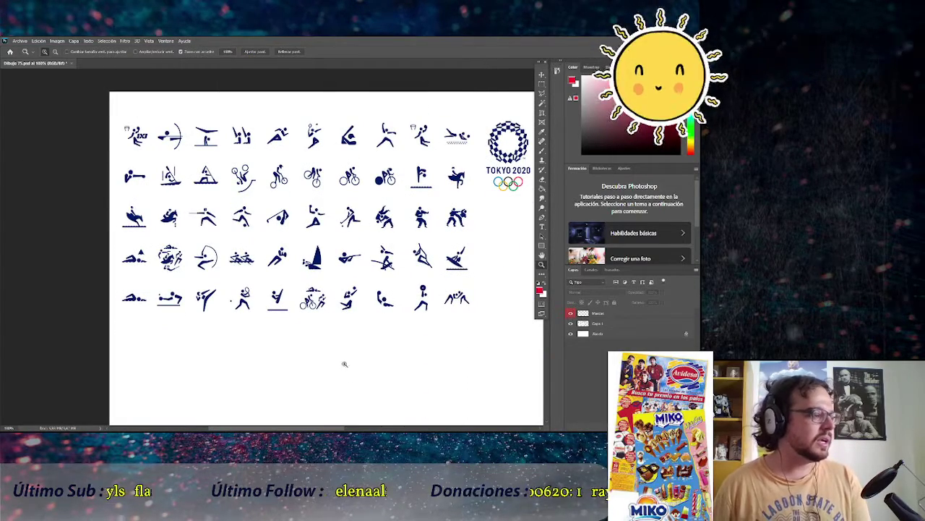
scroll(344, 376, down, 1)
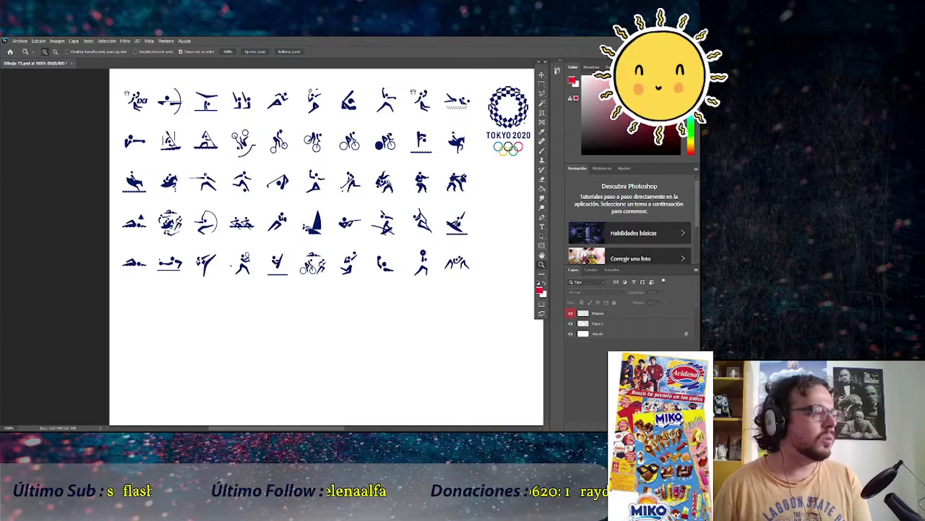
click(391, 331)
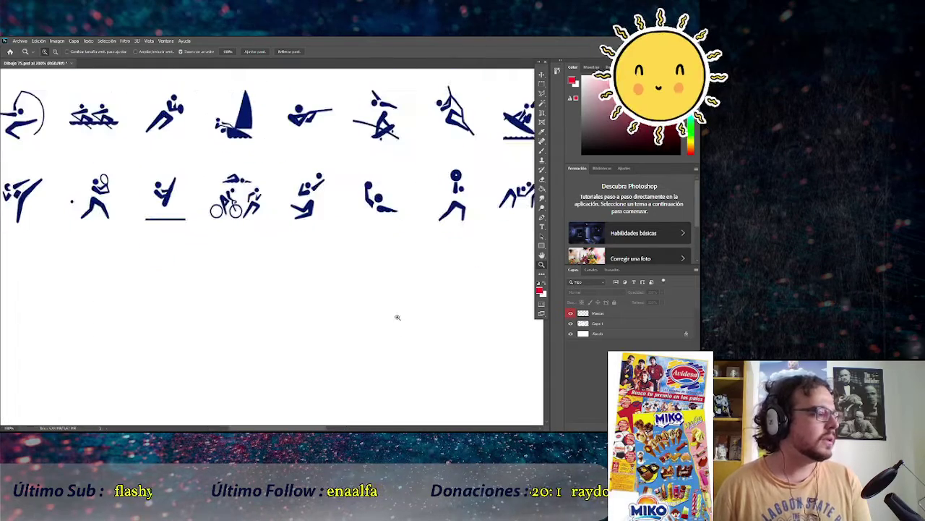
alt+click(347, 305)
drag(267, 430, 287, 430)
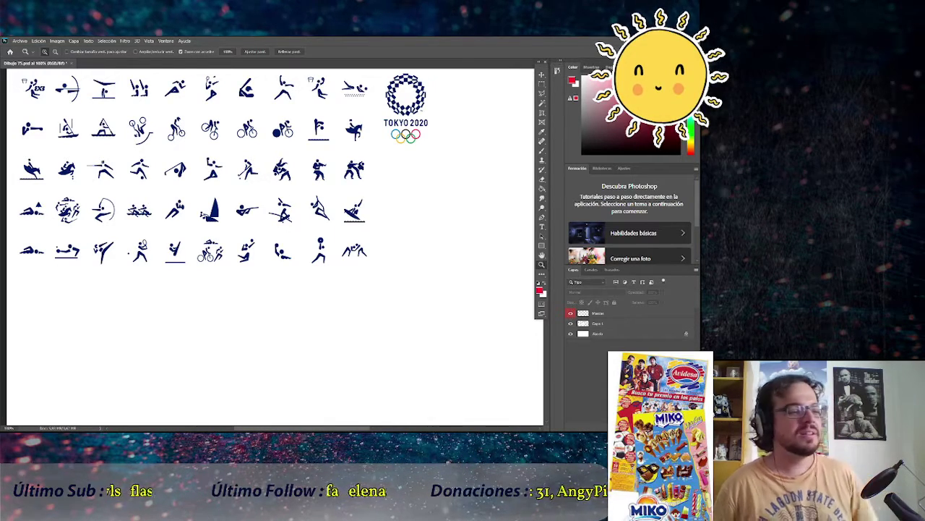
Activate the Brush tool with the Marcas layer selected
click(542, 154)
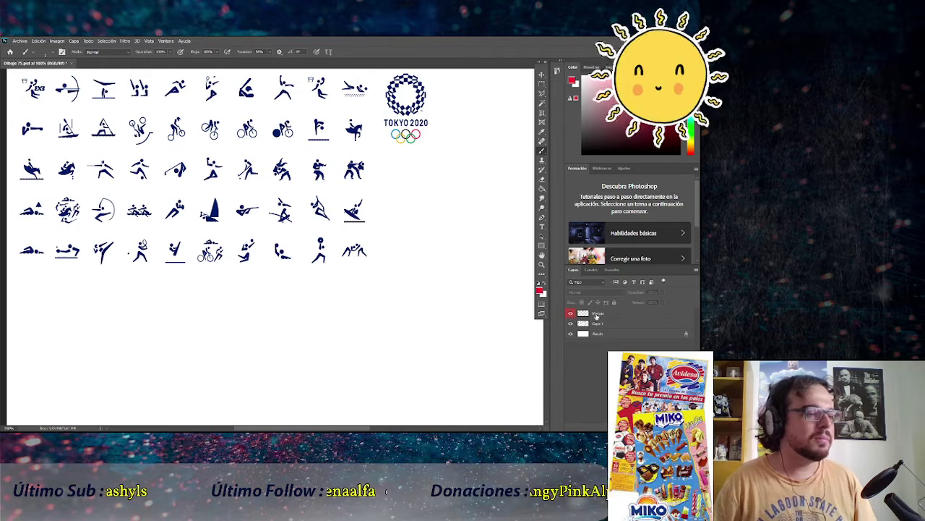
click(595, 315)
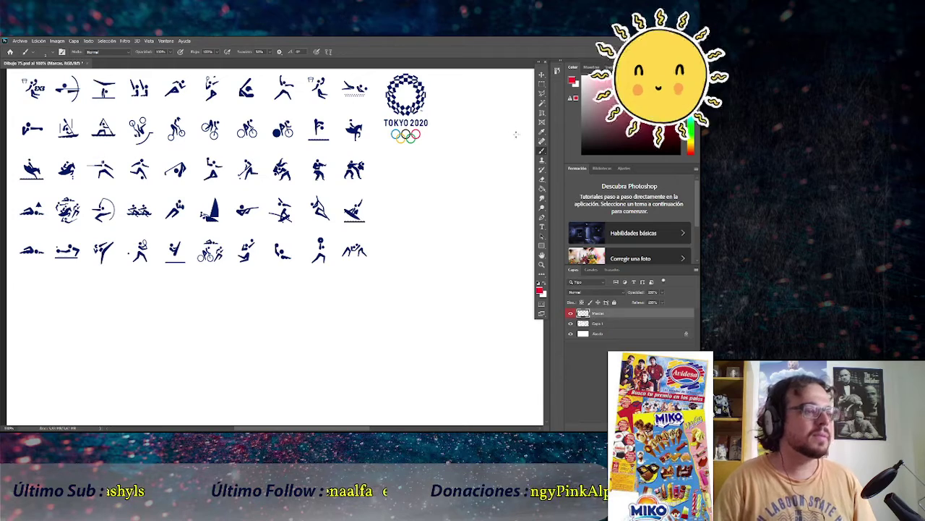
Try out two sizes of the hard round brush with red test strokes beside the pictograms, undoing each stroke
right_click(407, 209)
text(1)
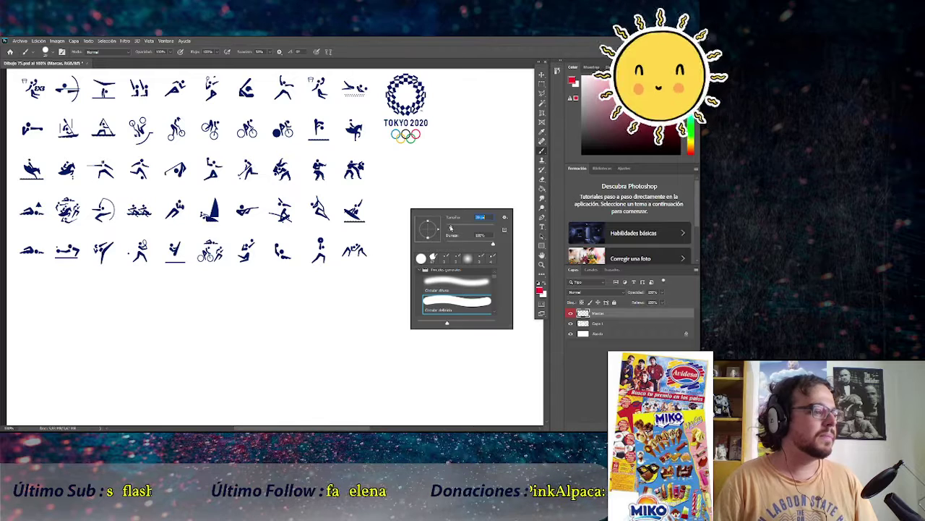
key(Return)
mouse_move(478, 162)
mouse_down()
mouse_move(478, 197)
mouse_move(456, 182)
mouse_up()
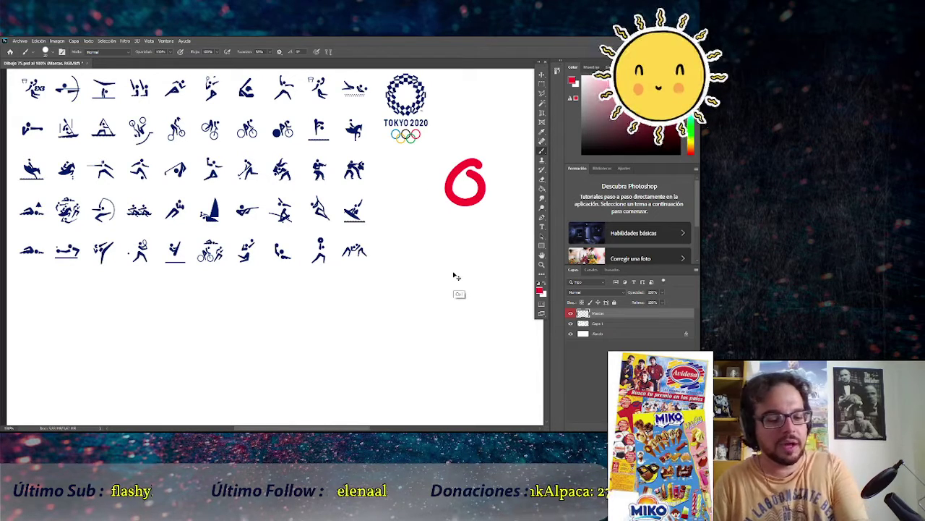
key(ctrl+z)
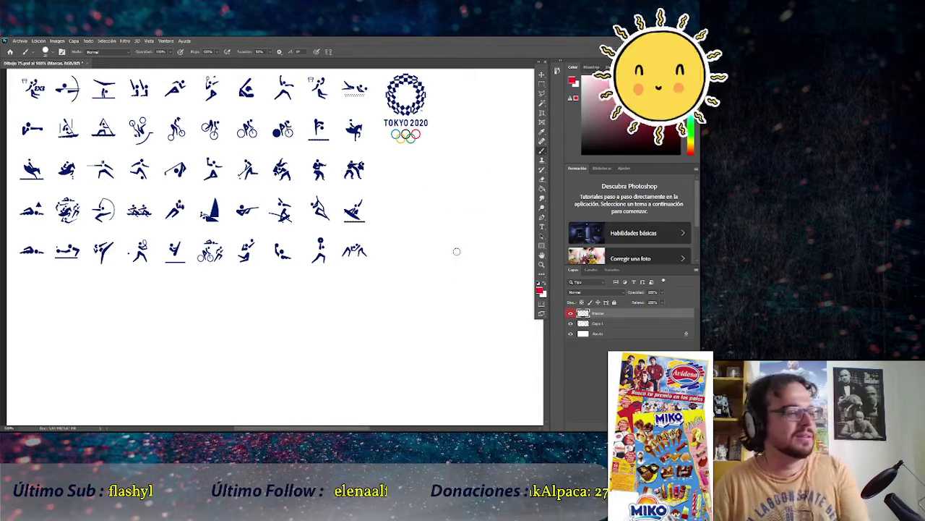
right_click(487, 203)
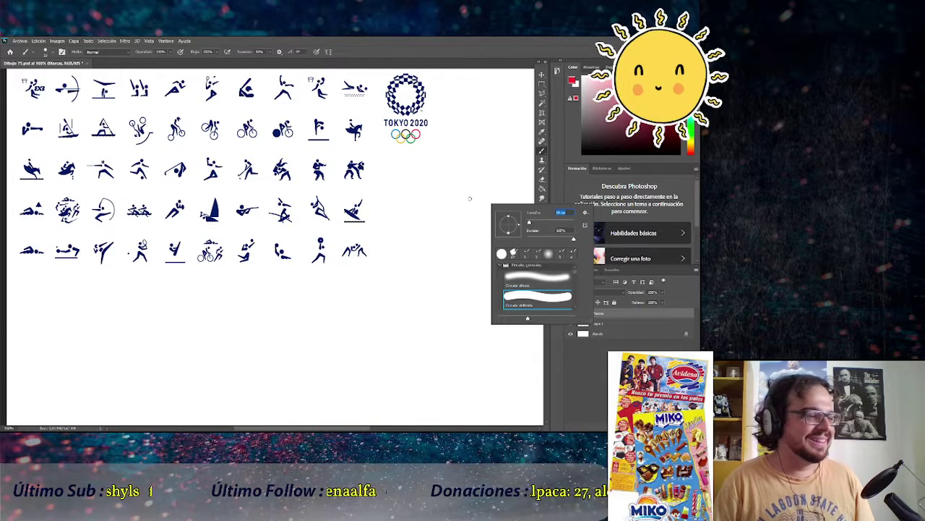
key(Return)
drag(460, 193, 440, 210)
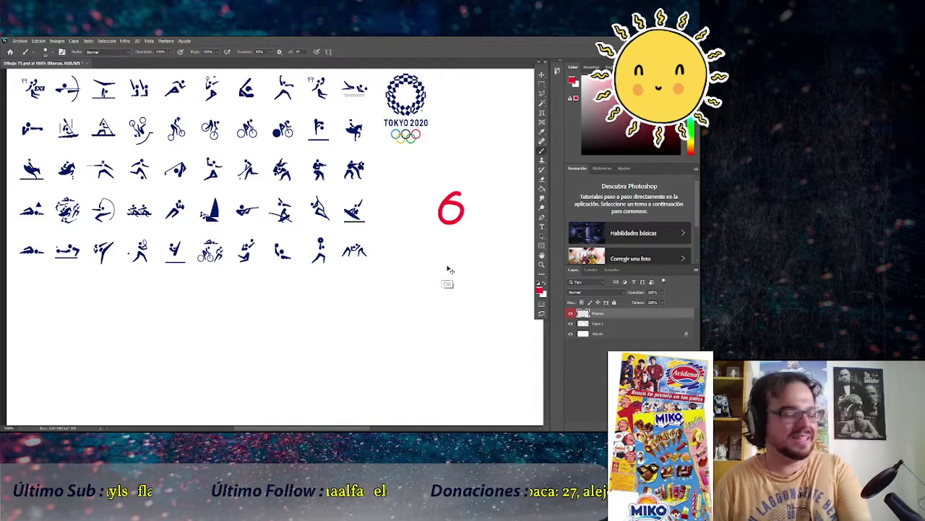
key(ctrl+z)
Reduce the brush to a thin line and circle the archery pictogram in the first row in red
right_click(464, 218)
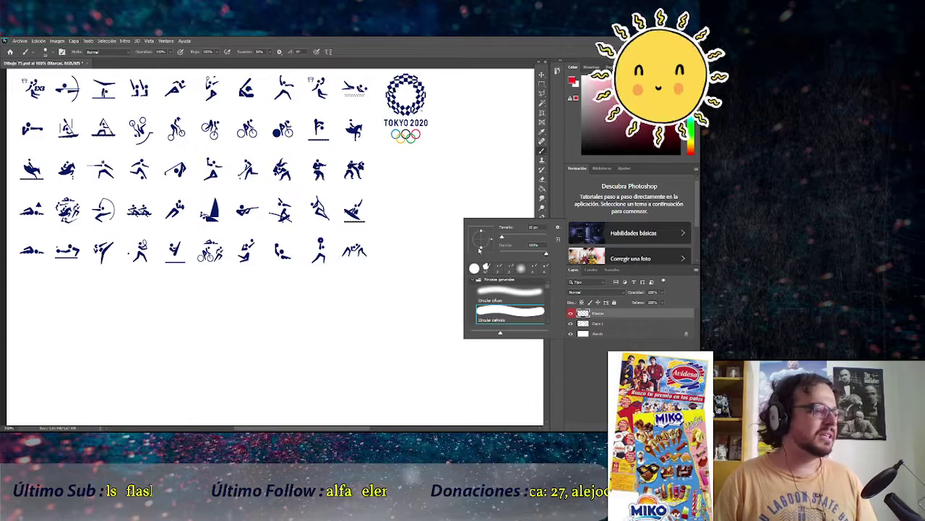
key(Return)
mouse_move(462, 185)
mouse_down()
mouse_move(475, 207)
mouse_move(453, 195)
mouse_up()
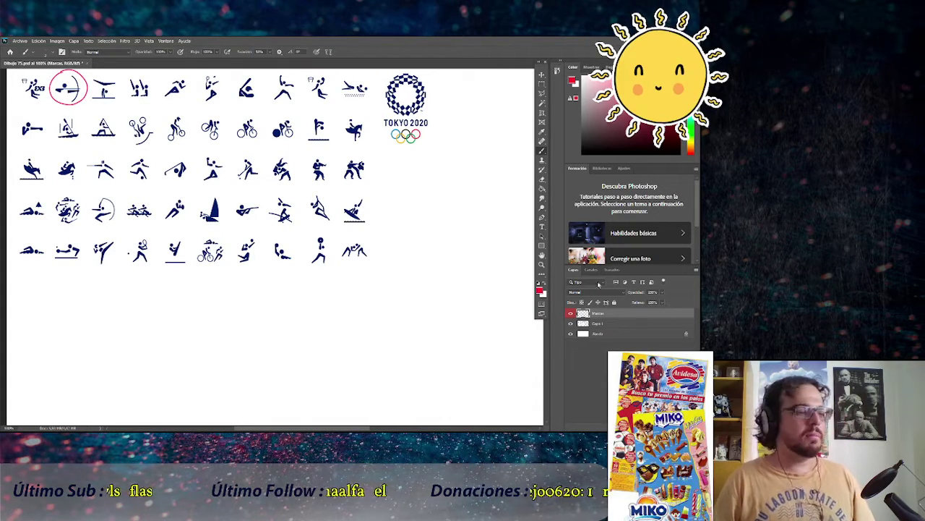
Create a new layer above Marcas with the default name and settings
right_click(413, 305)
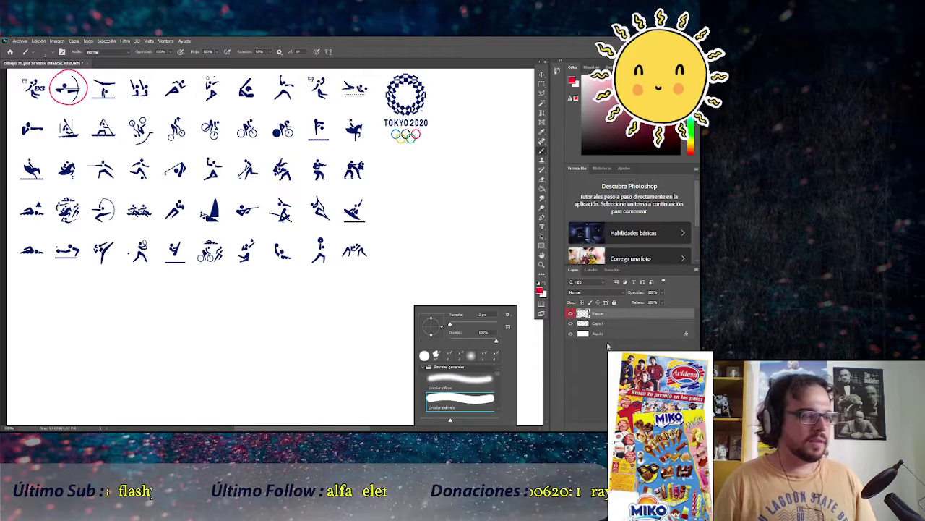
click(629, 346)
key(ctrl+shift+n)
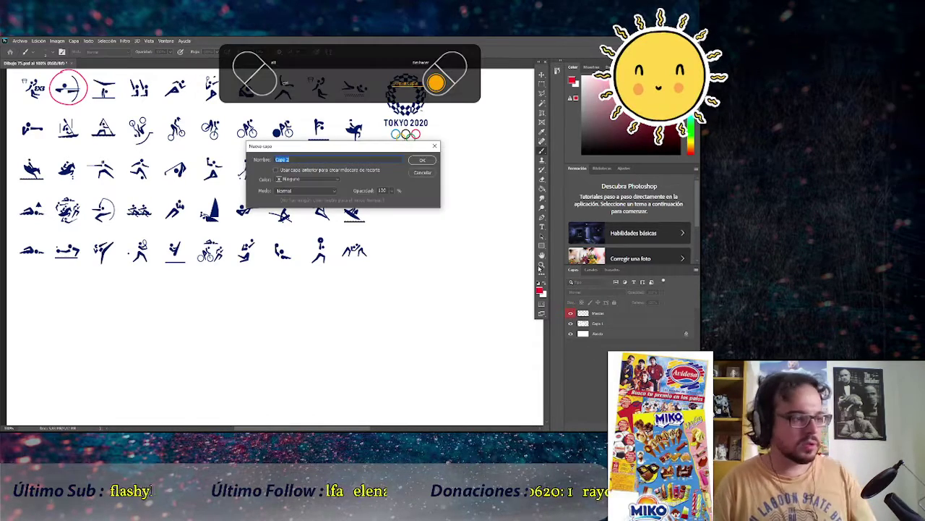
click(421, 160)
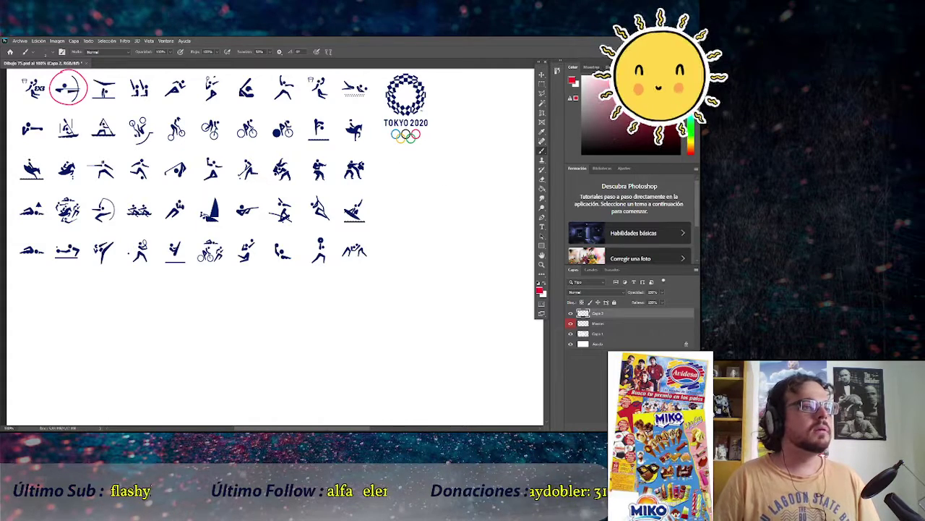
Switch the brush colour to blue, adjust its size and paint a solid round head below the pictograms on Capa 2
alt+shift+right_click(323, 326)
right_click(323, 326)
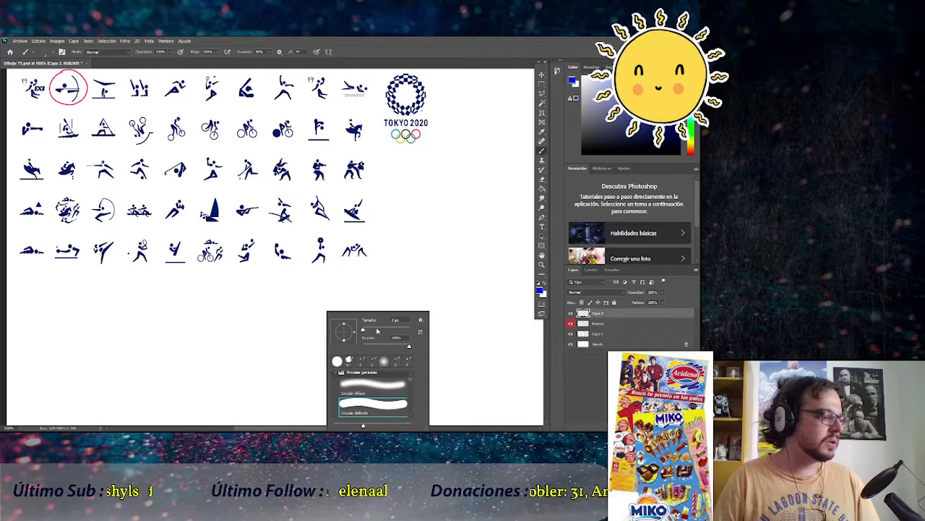
click(278, 314)
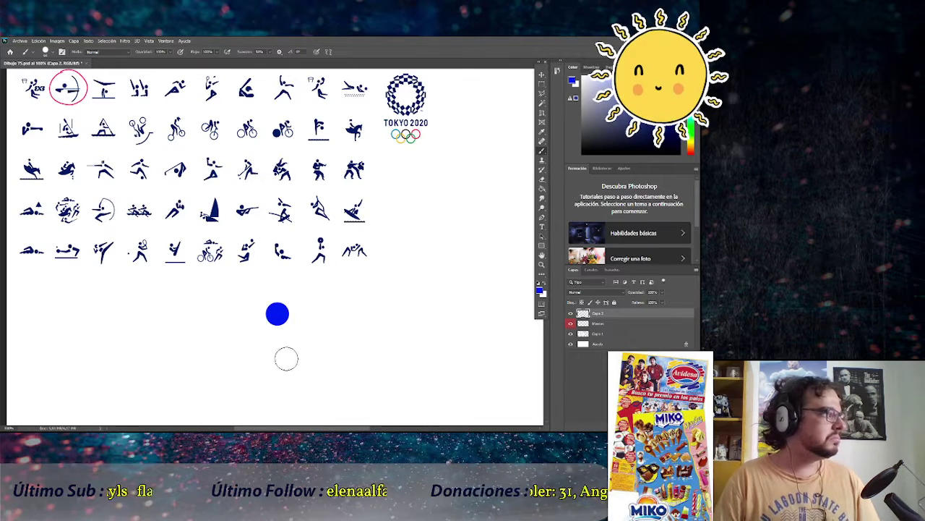
key(ctrl+z)
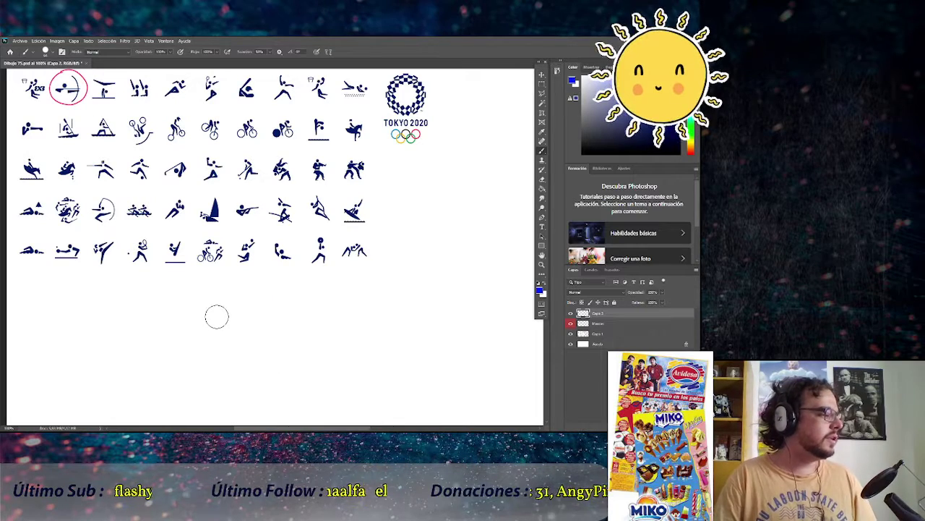
right_click(217, 316)
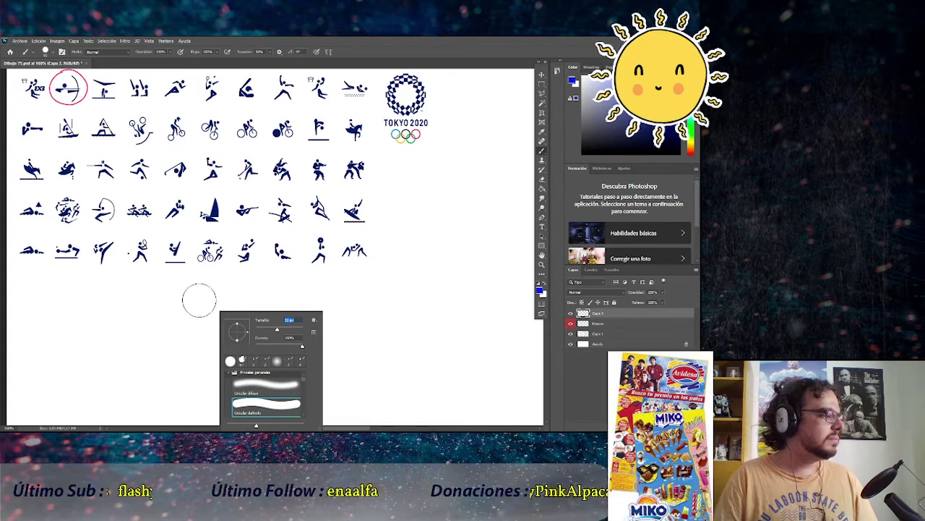
click(199, 299)
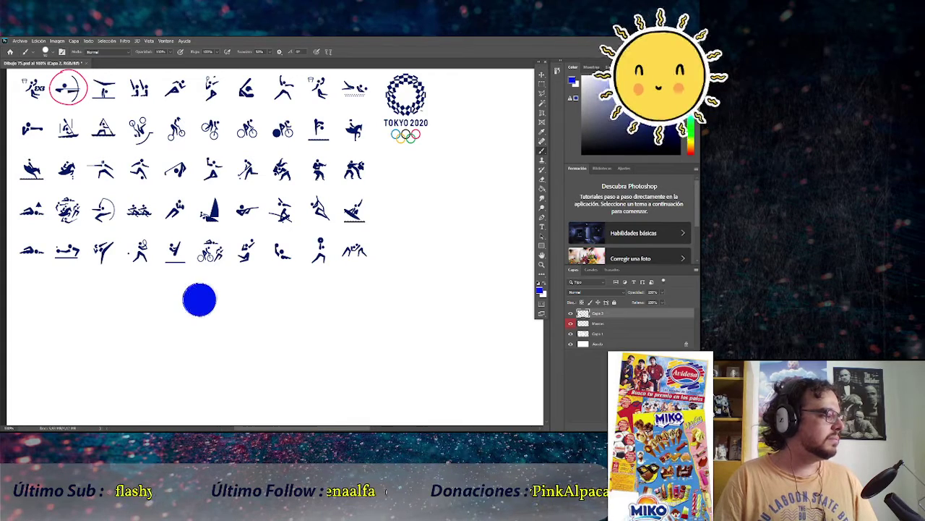
Paint a solid blue horizontal limb below the round head with a smaller brush, tapering towards its right end
right_click(251, 339)
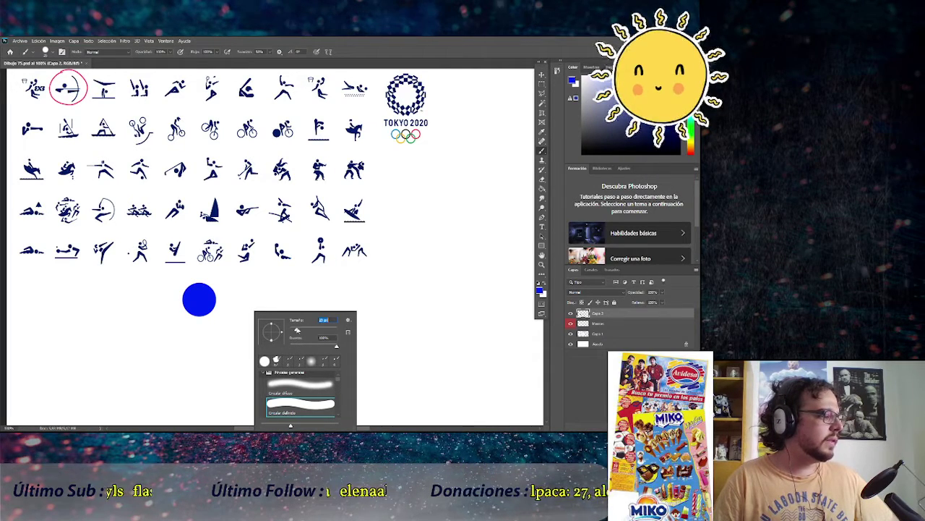
click(224, 335)
mouse_move(224, 332)
mouse_down()
mouse_move(224, 351)
mouse_move(315, 340)
mouse_move(224, 343)
mouse_up()
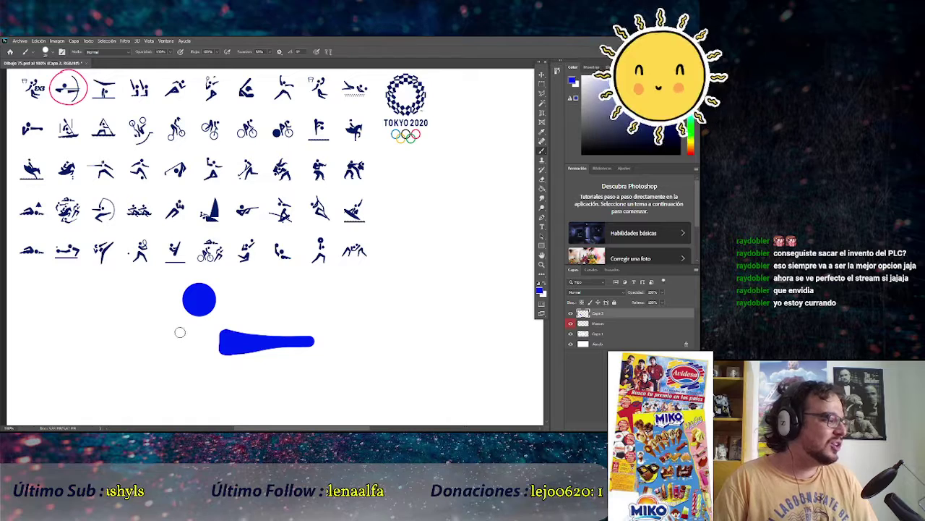
Paint a solid blue bent rear arm below the round head, ending in a short stub that points towards the horizontal limb
right_click(174, 333)
click(178, 333)
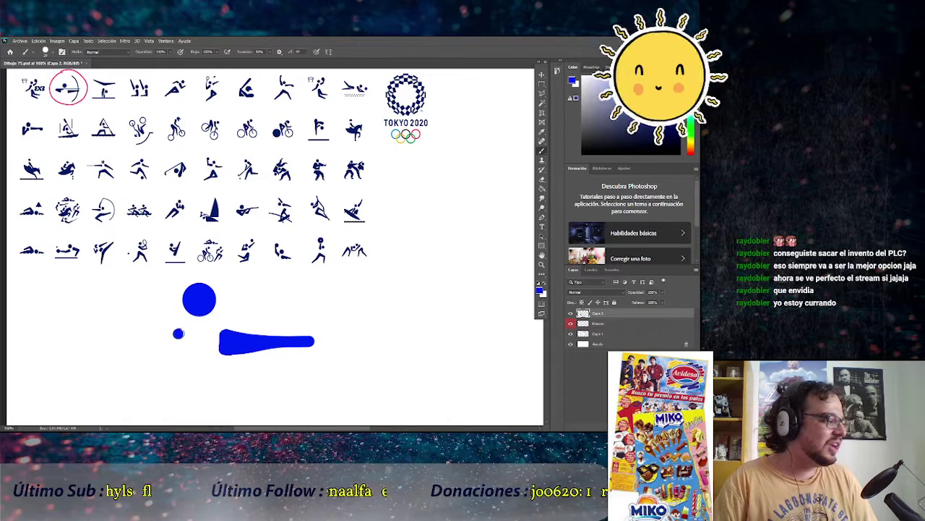
right_click(164, 332)
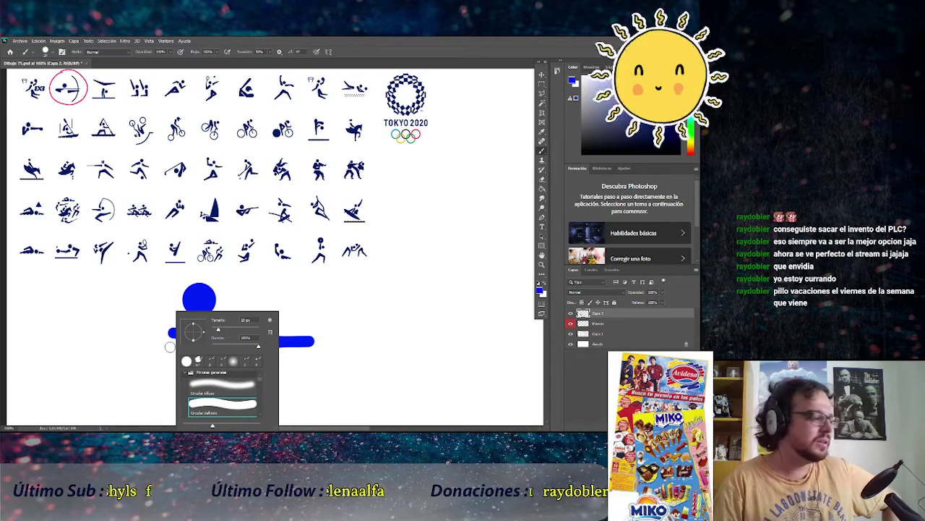
click(168, 333)
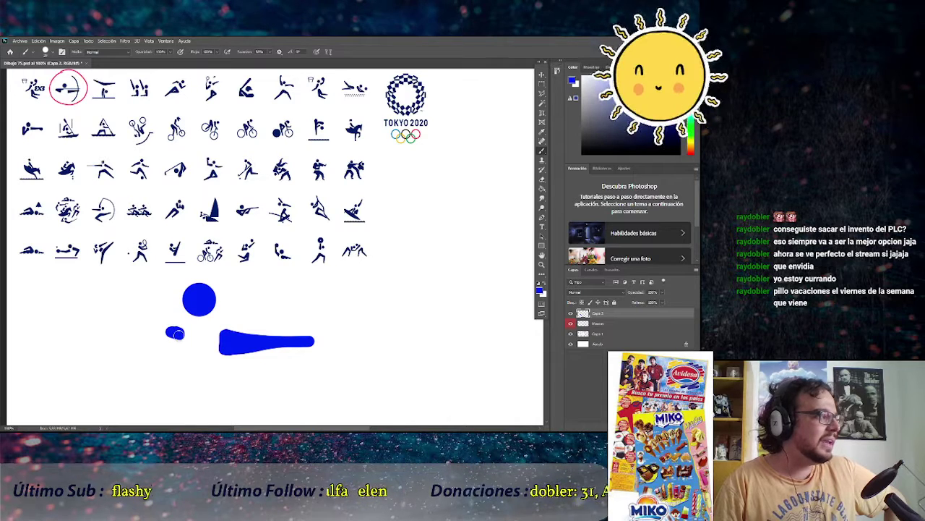
drag(175, 333, 165, 332)
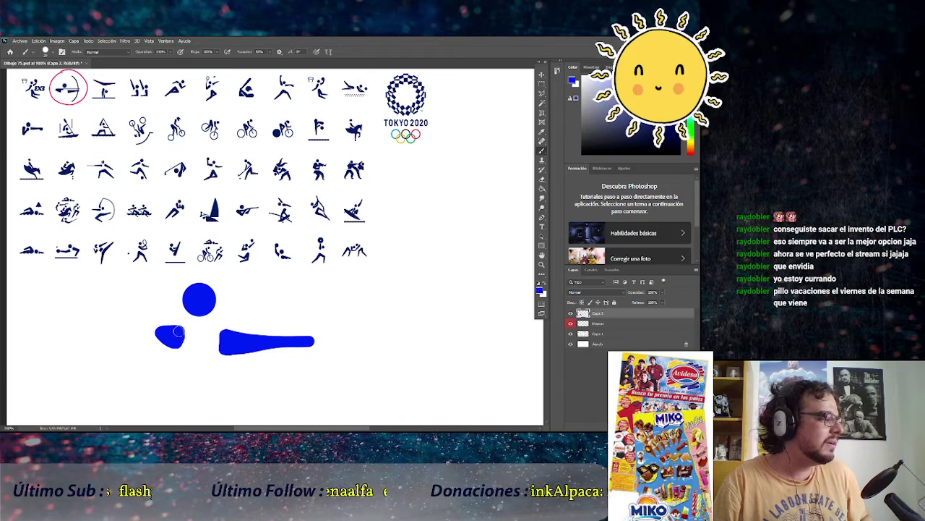
right_click(179, 331)
key(Escape)
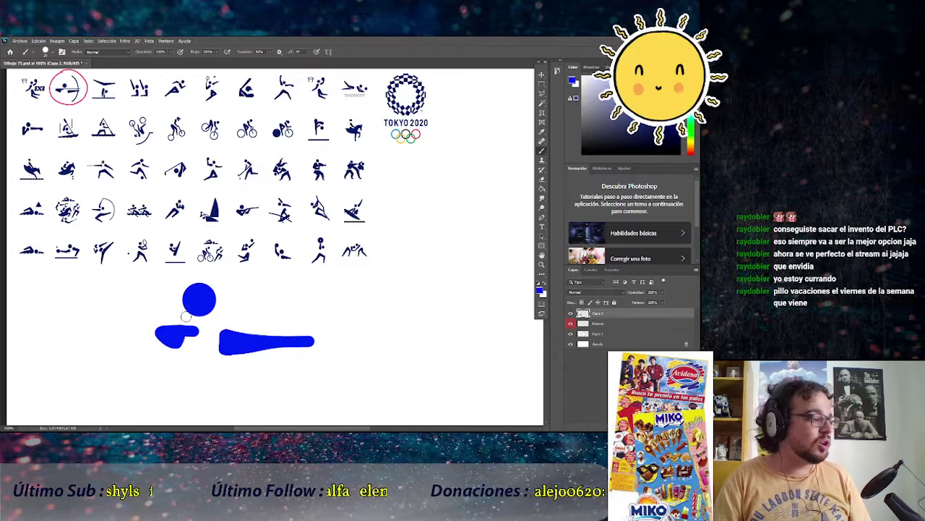
Reduce the round hard brush to a thin line width
right_click(363, 331)
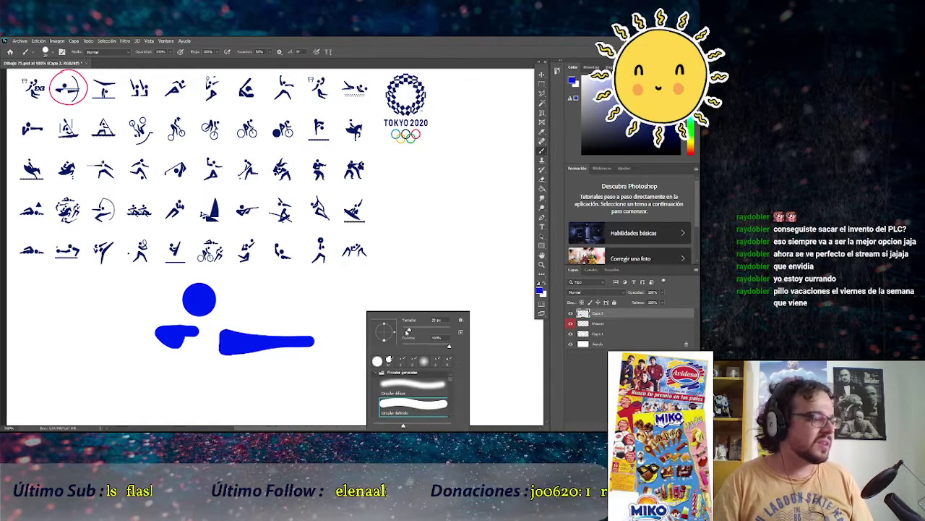
key(Down)
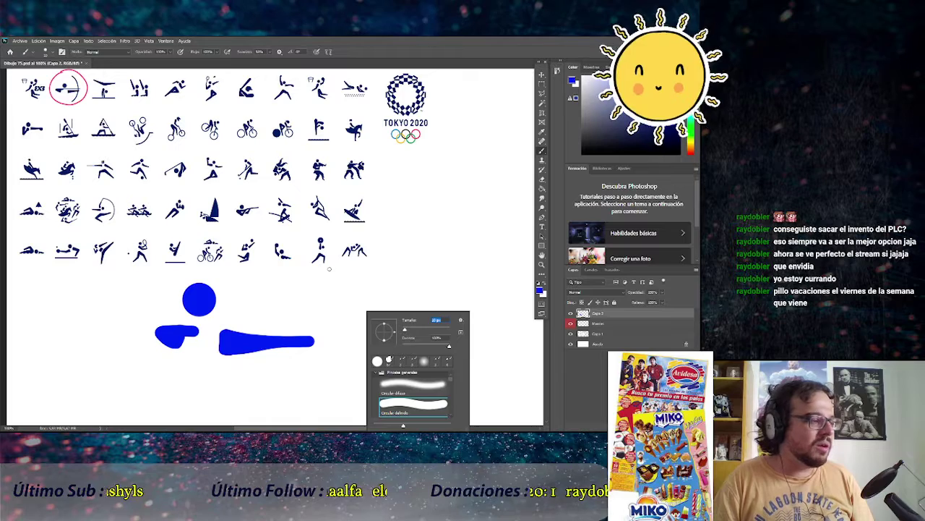
Try to paint a thin curved bow beyond the horizontal limb with a long arrow line crossing it
click(329, 269)
drag(329, 269, 347, 310)
drag(333, 403, 324, 418)
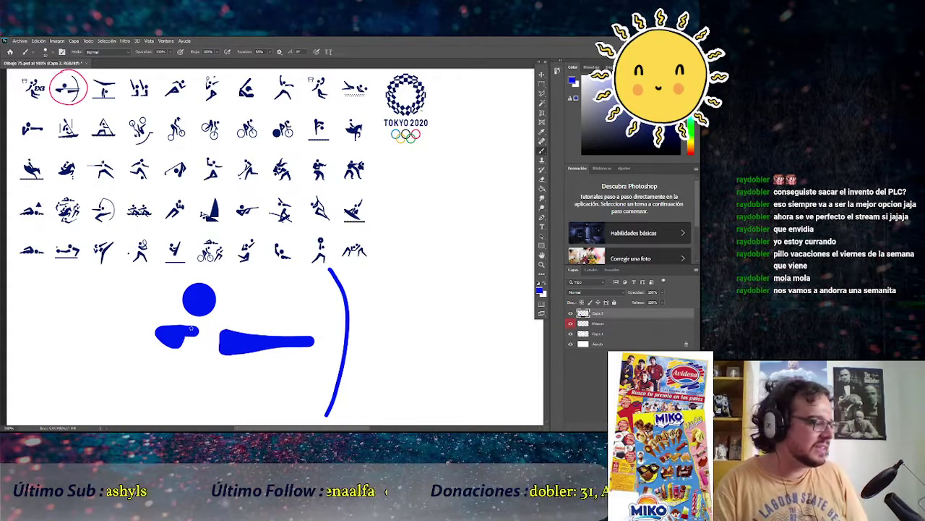
drag(155, 328, 460, 321)
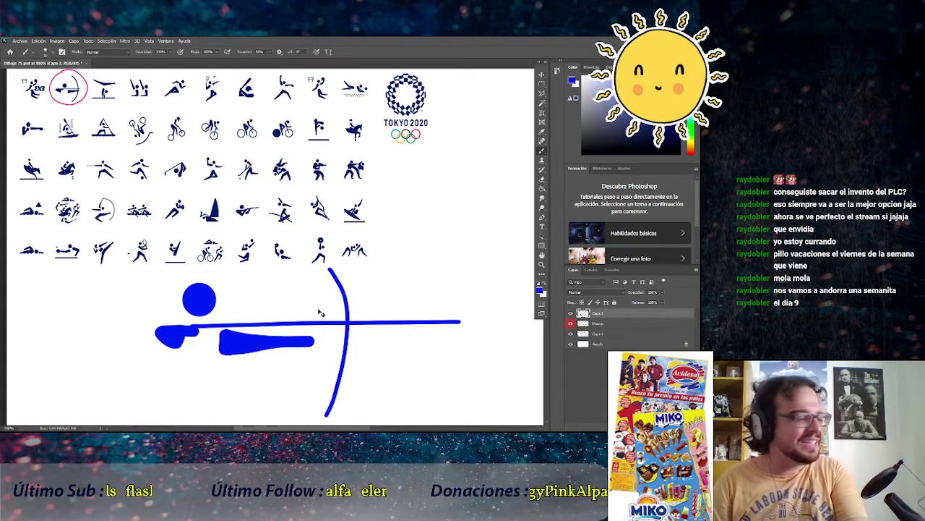
key(ctrl+z)
key(ctrl+z)
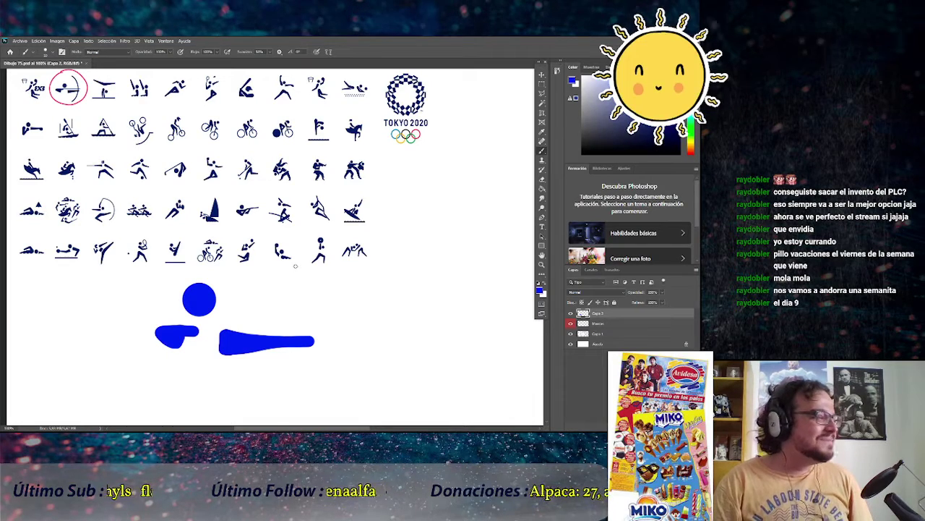
Paint a thin blue curved bow through the limb's tip and a straight horizontal arrow from the rear hand across it
mouse_move(297, 263)
mouse_down()
mouse_move(309, 355)
mouse_move(289, 425)
mouse_up()
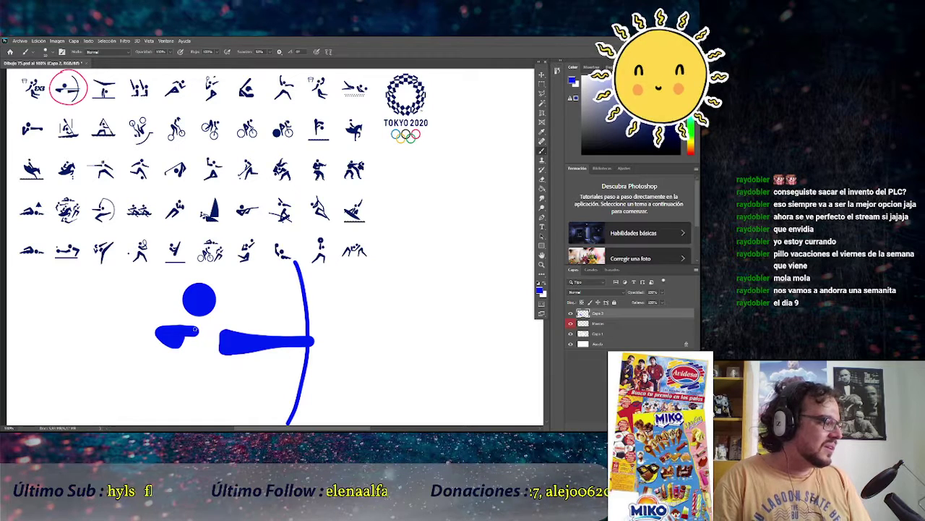
right_click(194, 330)
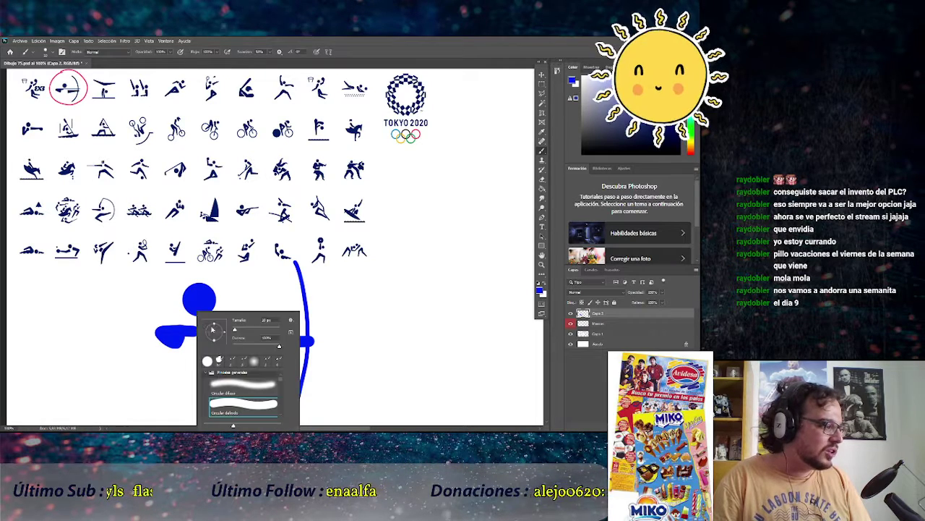
key(Escape)
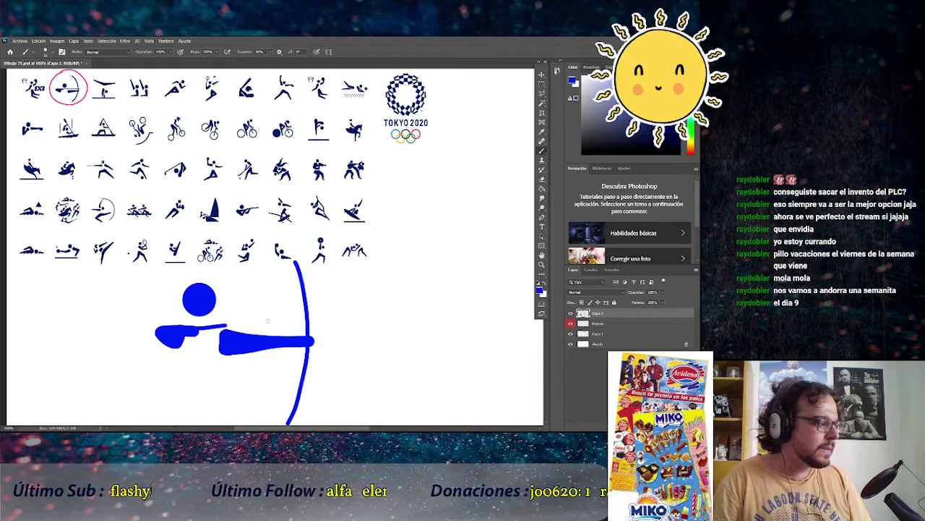
key(ctrl+z)
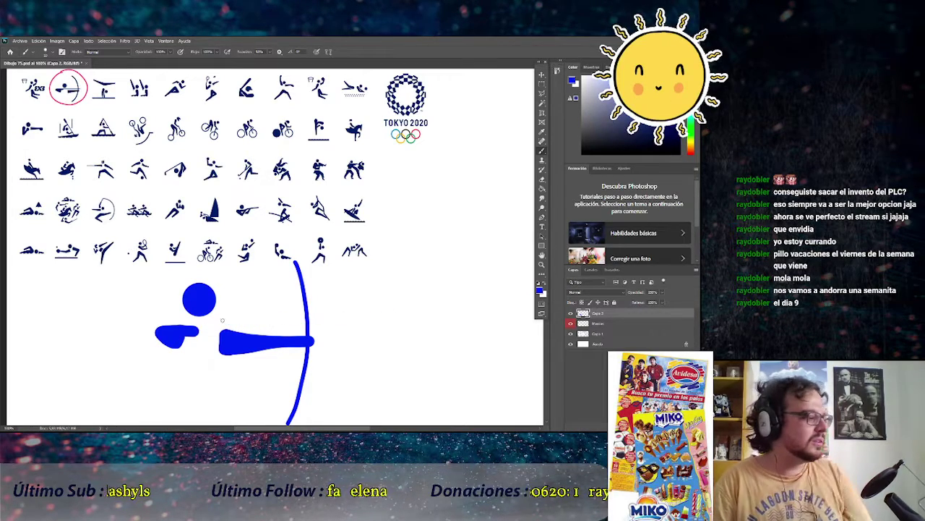
drag(189, 330, 457, 326)
key(ctrl+z)
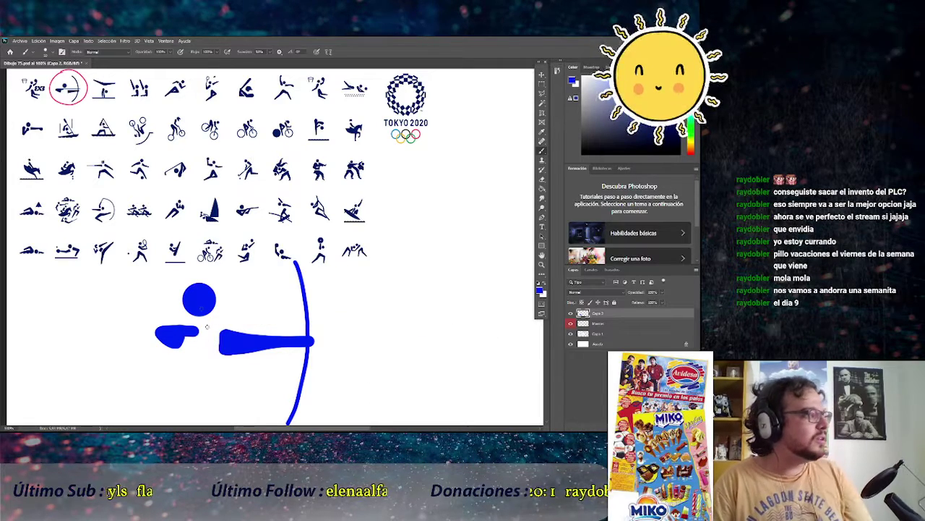
drag(212, 329, 347, 329)
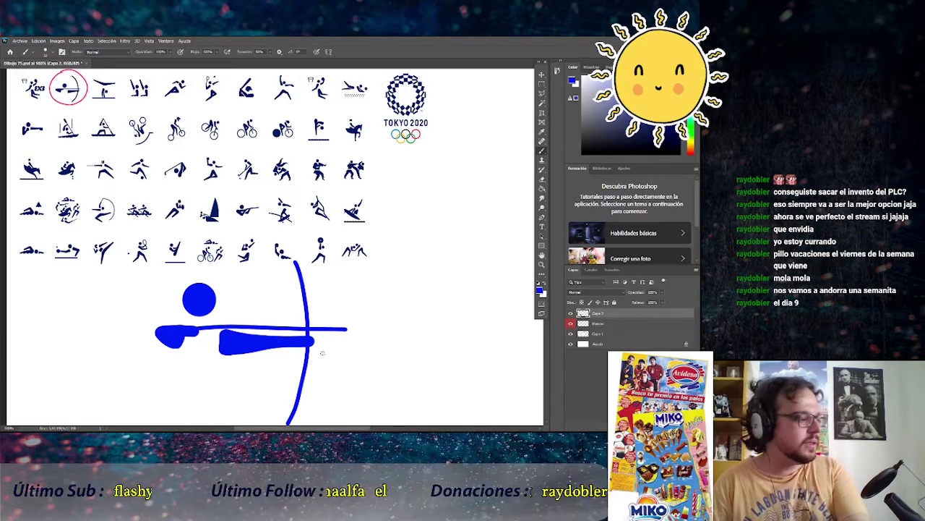
key(ctrl+z)
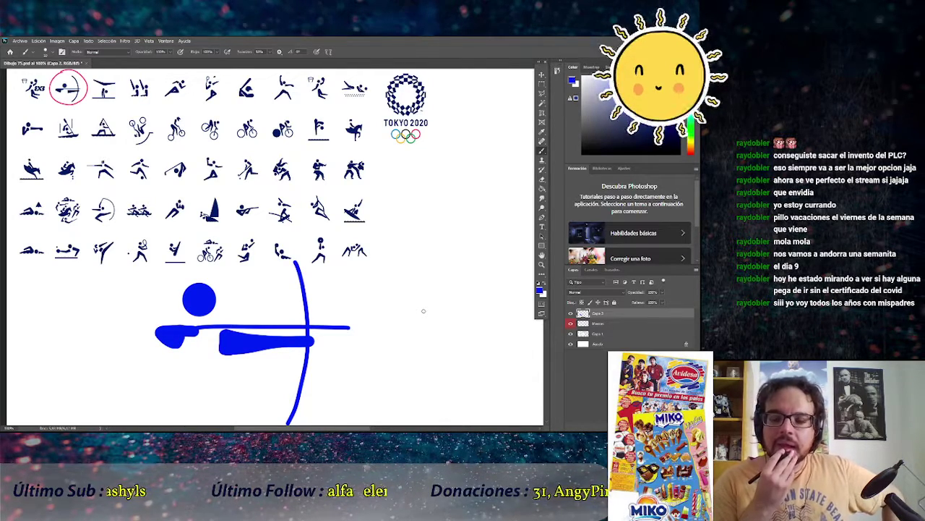
Shorten the arrow's tip and the bow's lower end with an enlarged Eraser
click(542, 180)
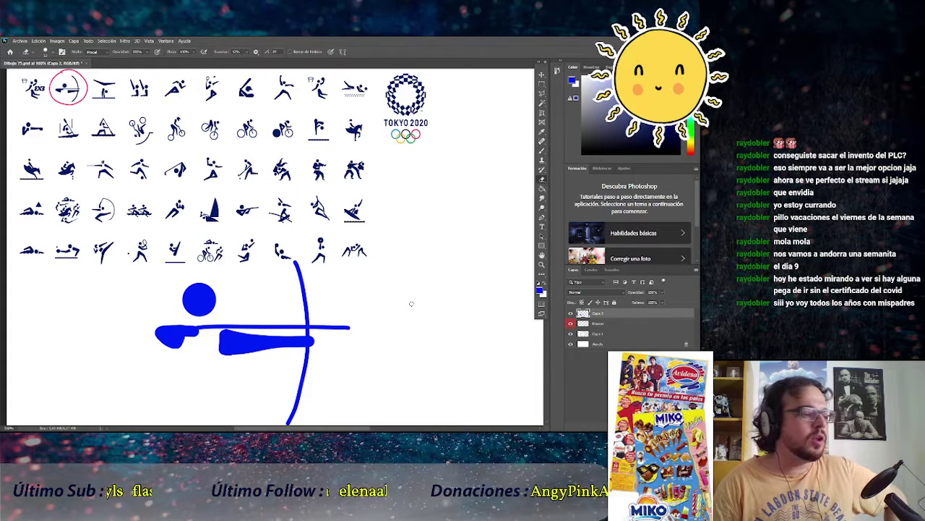
right_click(435, 303)
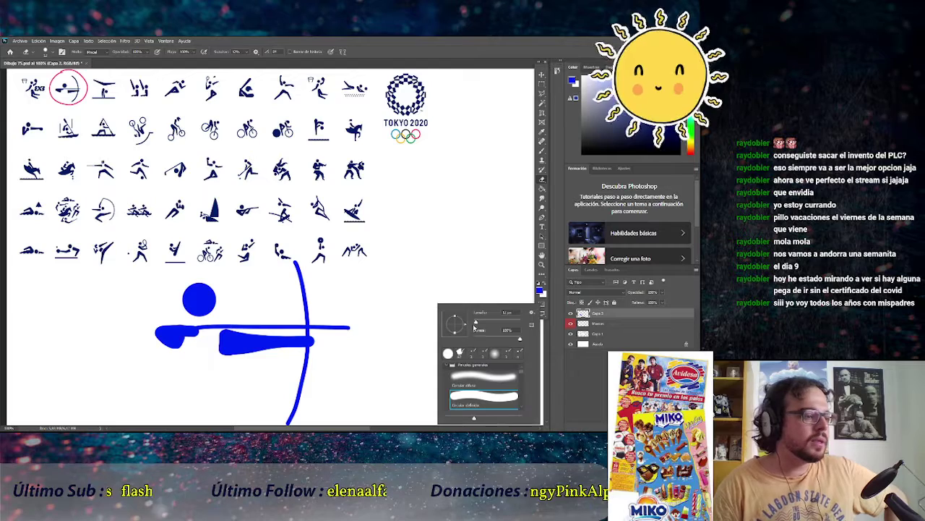
click(489, 324)
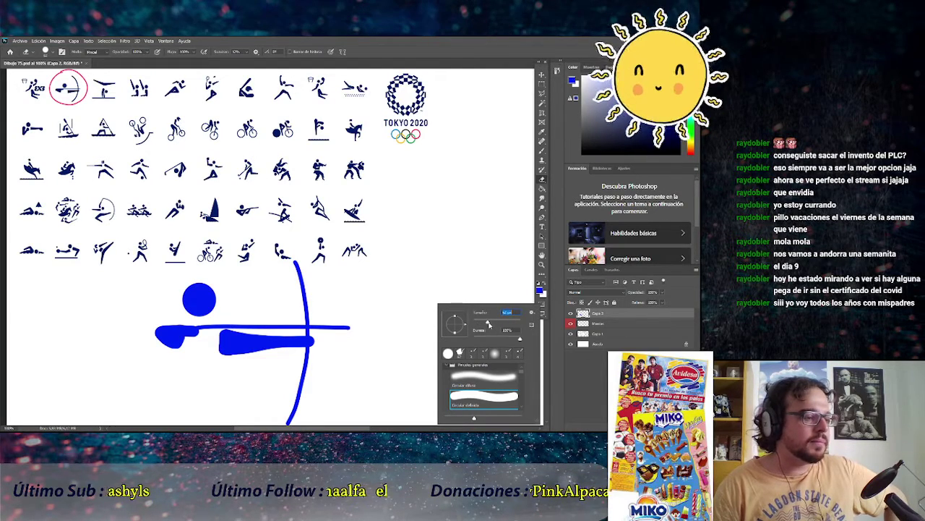
click(345, 331)
drag(340, 340, 342, 311)
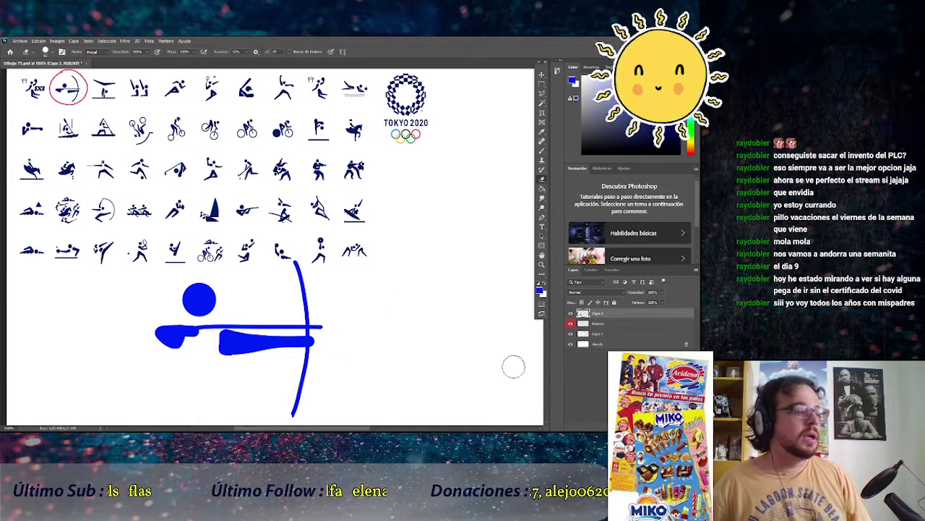
Move the blue archer figure to the canvas's left edge, below the pictogram rows
key(v)
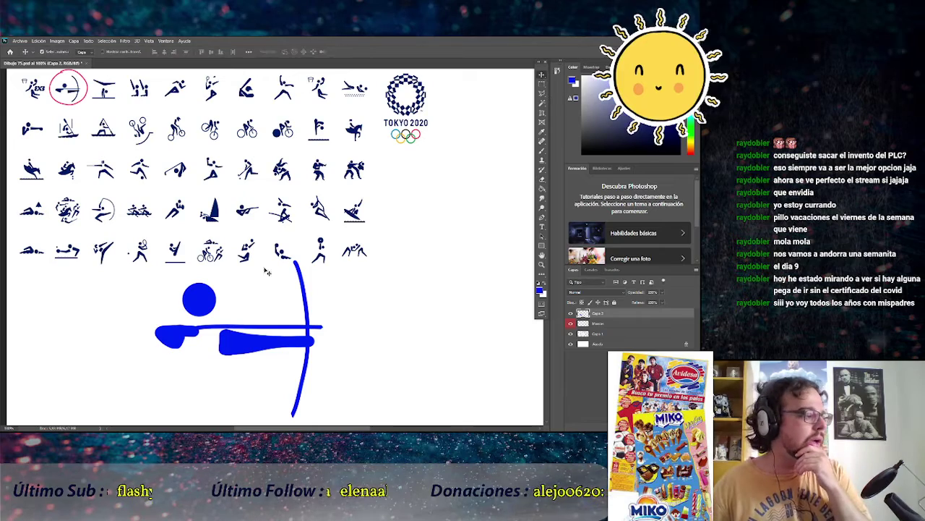
drag(205, 301, 62, 308)
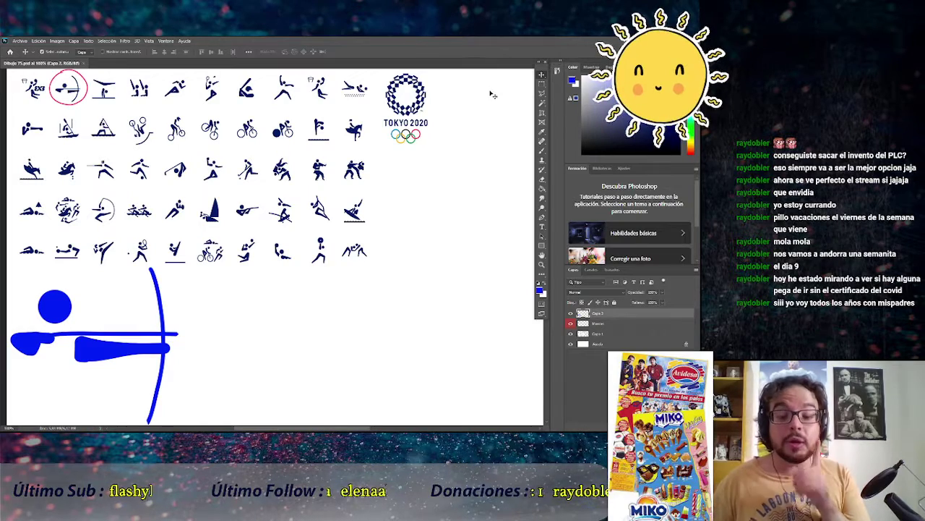
Circle the first pictogram of the second row on the Marcas layer in the red sampled from the existing circle
click(586, 325)
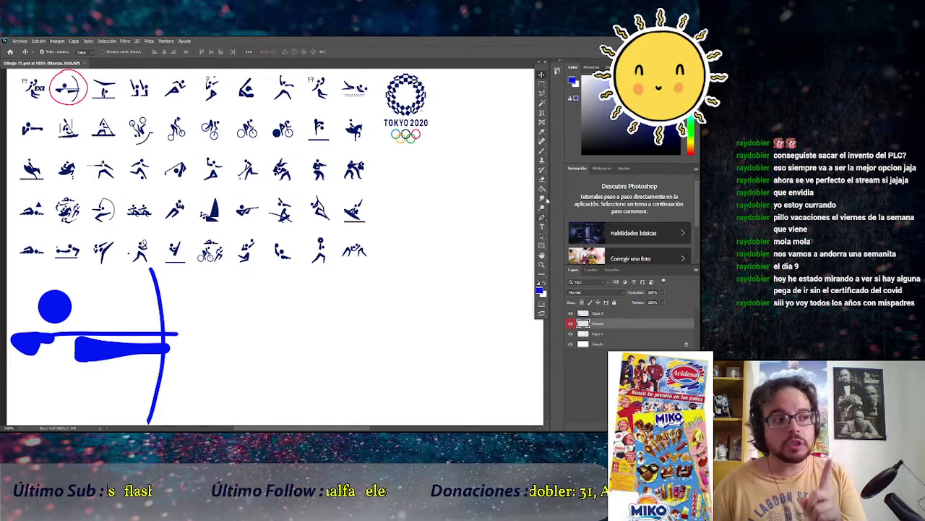
click(541, 150)
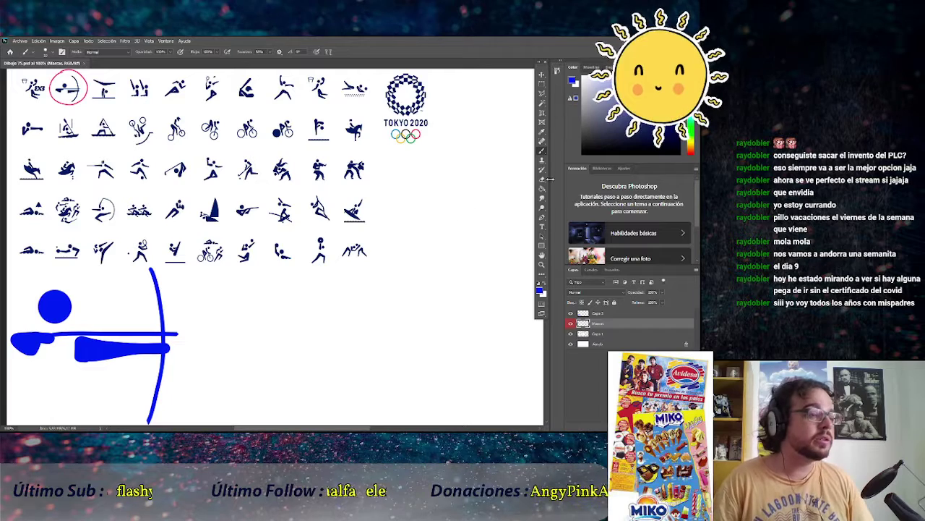
alt+click(68, 71)
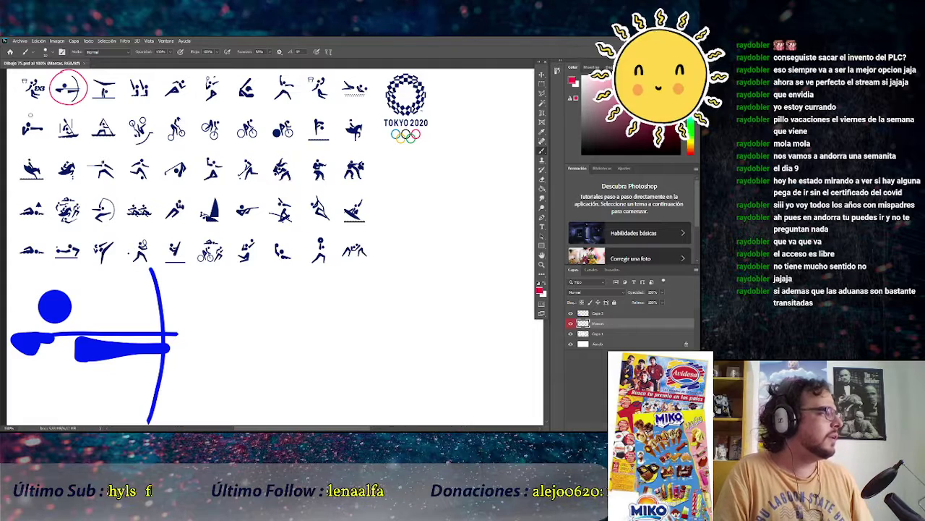
drag(49, 132, 33, 114)
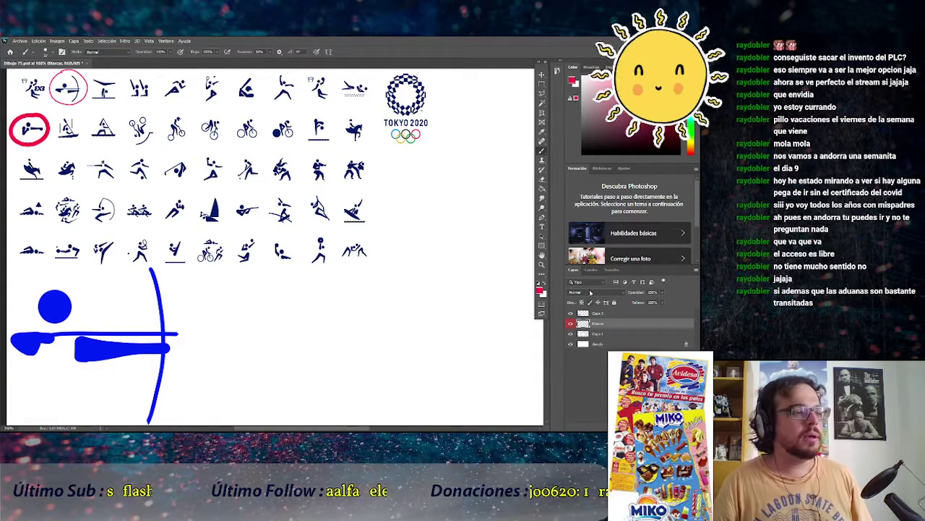
Return to the Capa 2 layer and sample the archer's blue as the brush colour
click(605, 317)
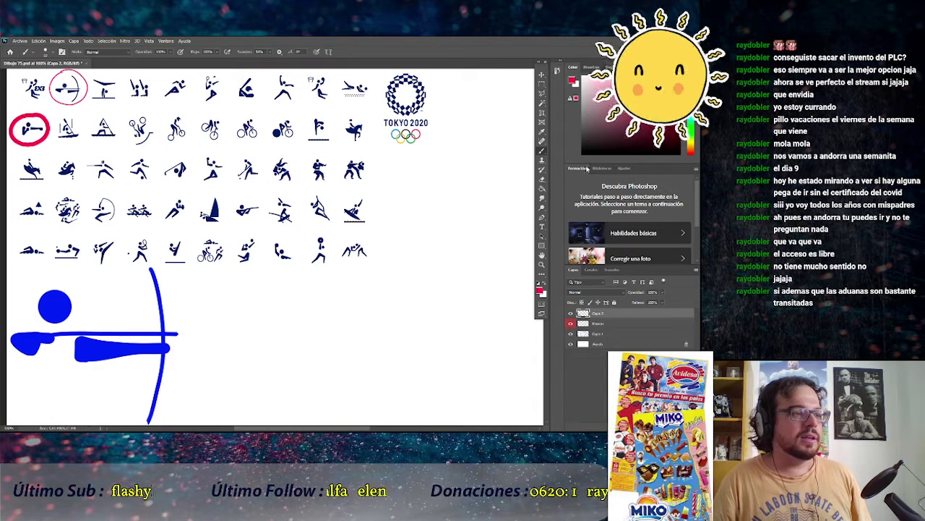
key(i)
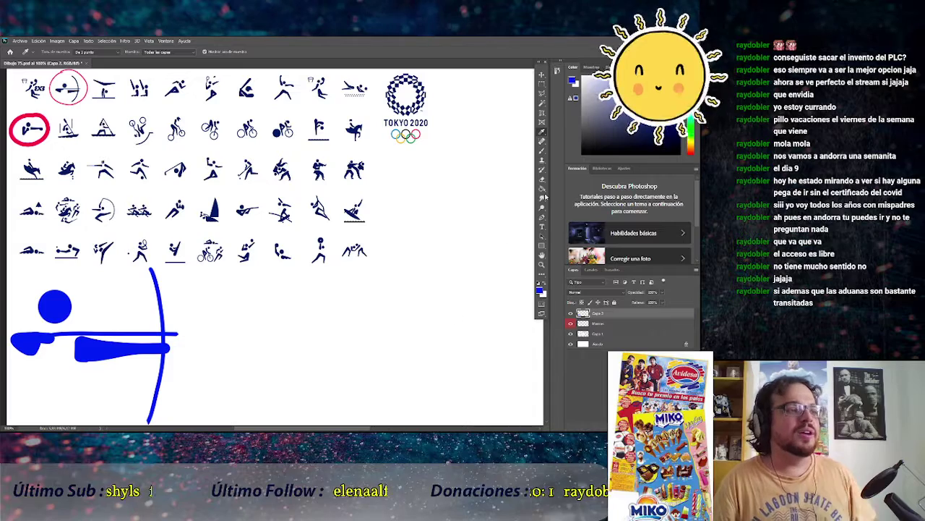
click(541, 160)
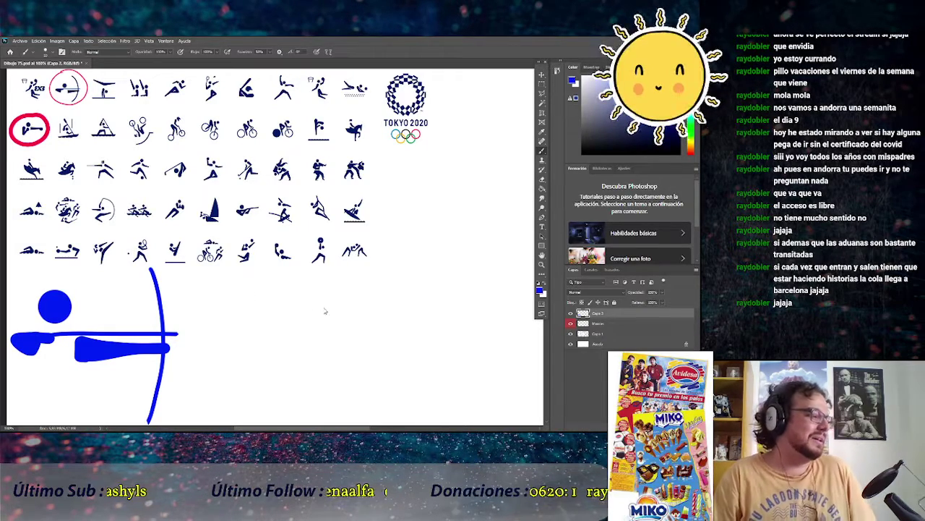
Enlarge the brush and paint a round blue head to the right of the archer's bow on the Capa 2 layer
right_click(289, 304)
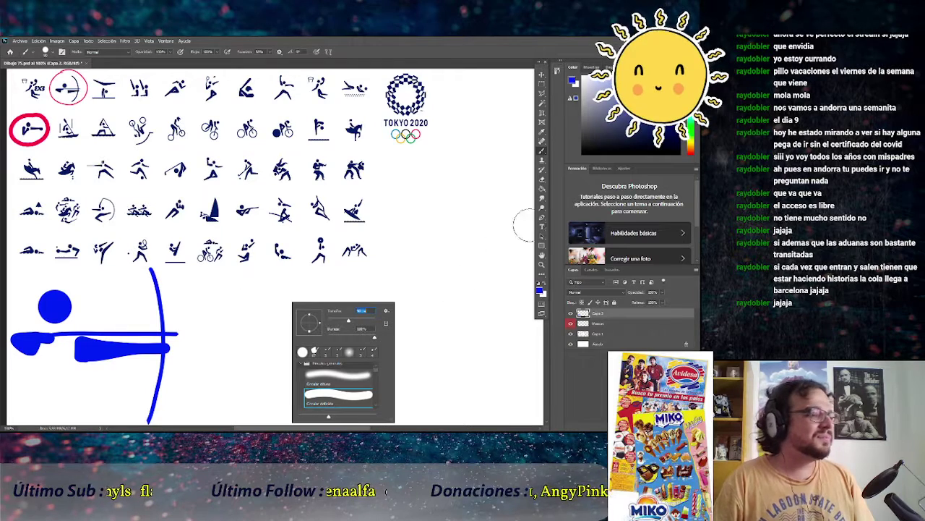
click(295, 303)
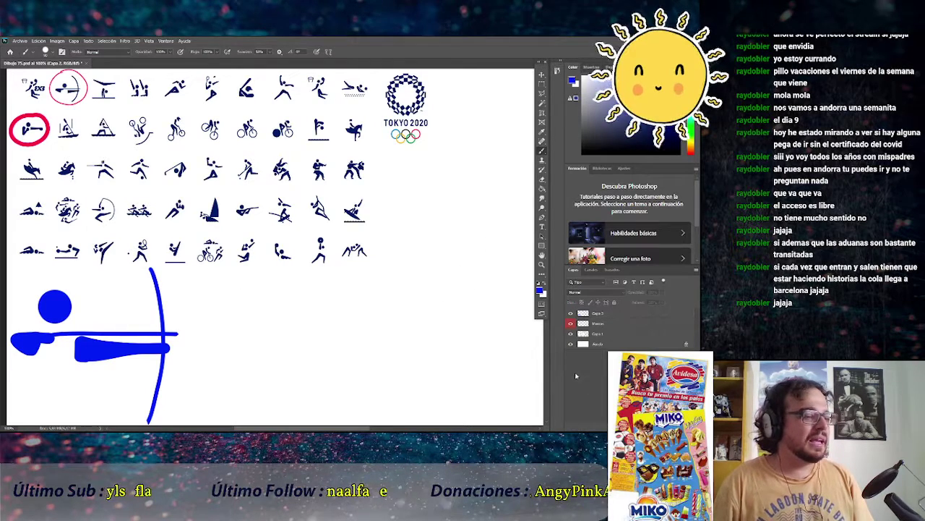
click(295, 303)
key(Return)
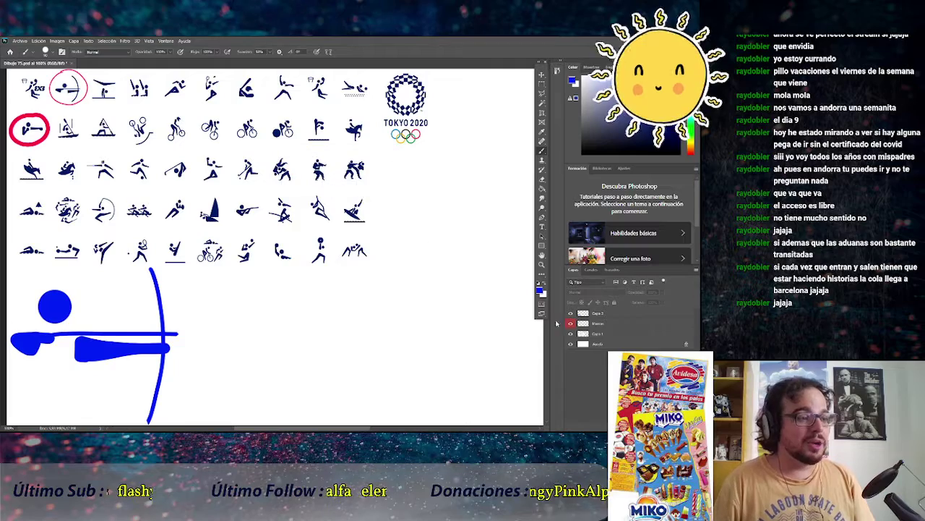
click(592, 315)
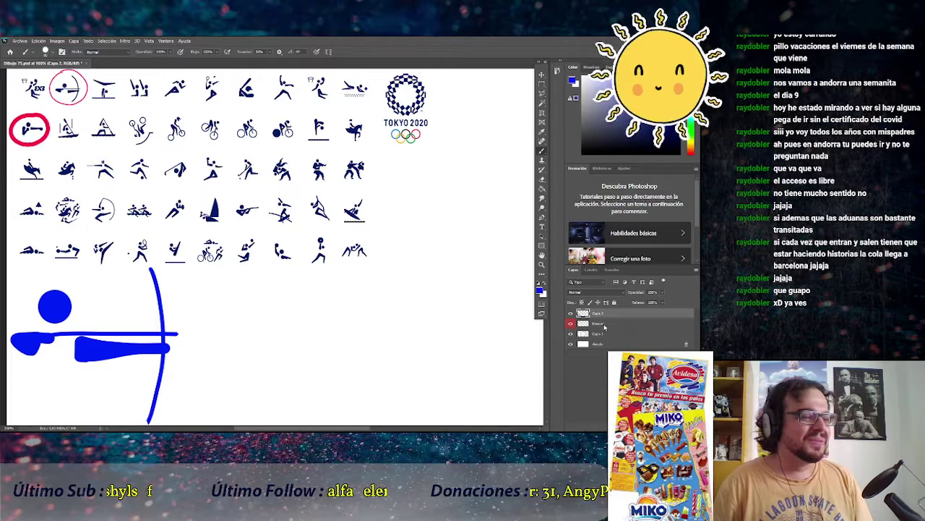
right_click(272, 297)
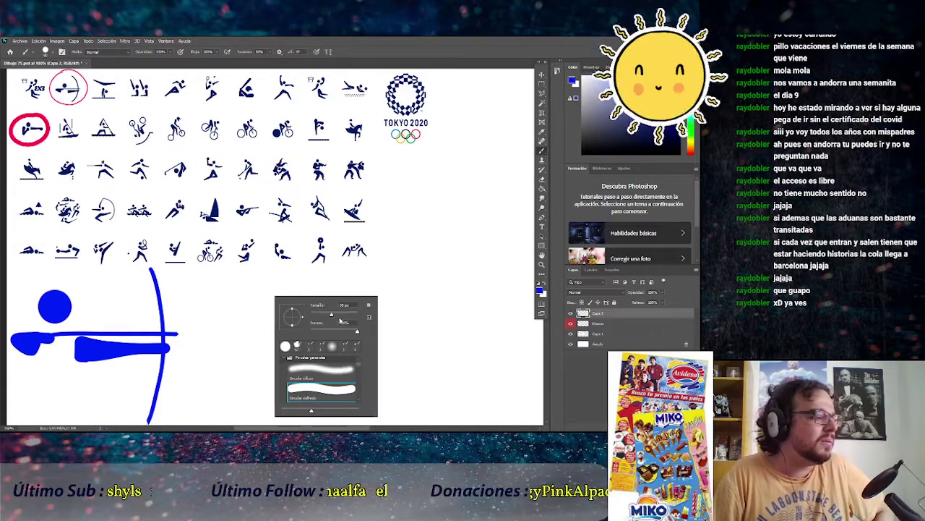
click(333, 314)
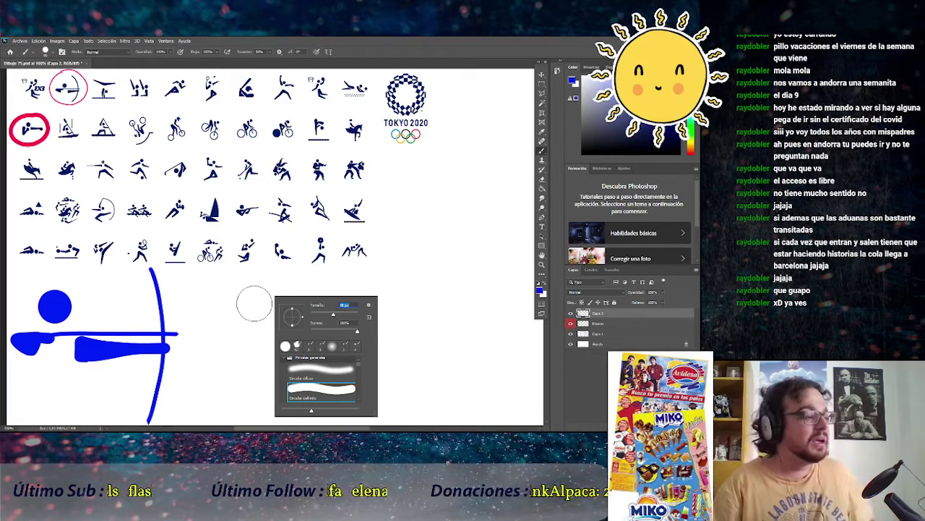
key(Return)
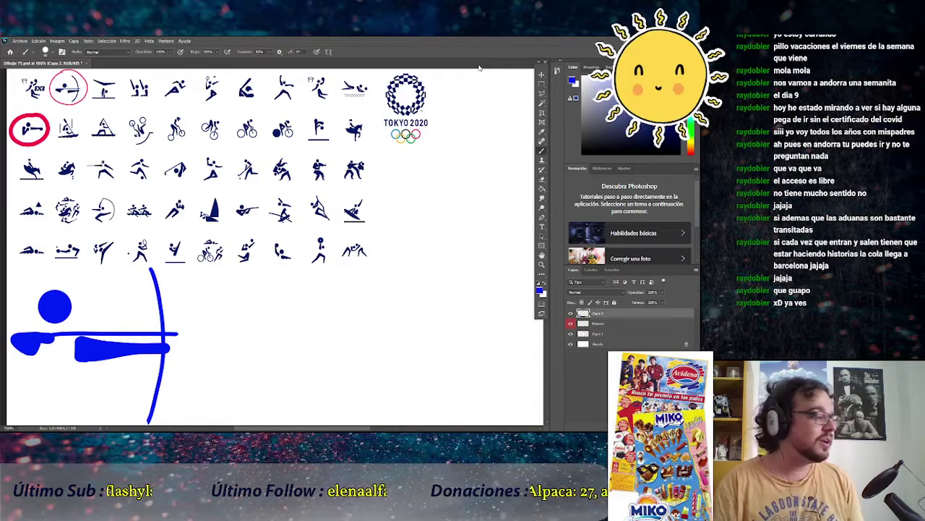
click(284, 297)
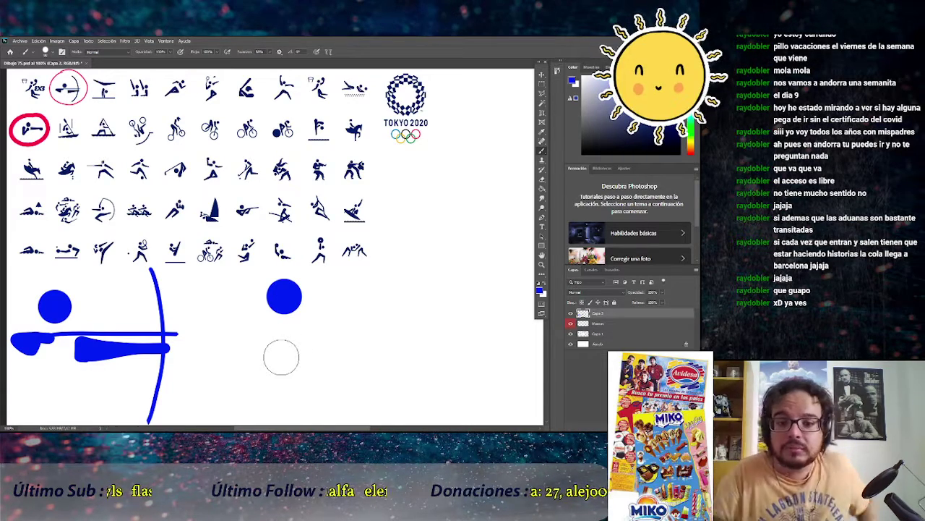
Reduce the brush size and paint two smaller blue dots as fists, one just below the head and one farther right
right_click(356, 346)
drag(407, 331, 413, 331)
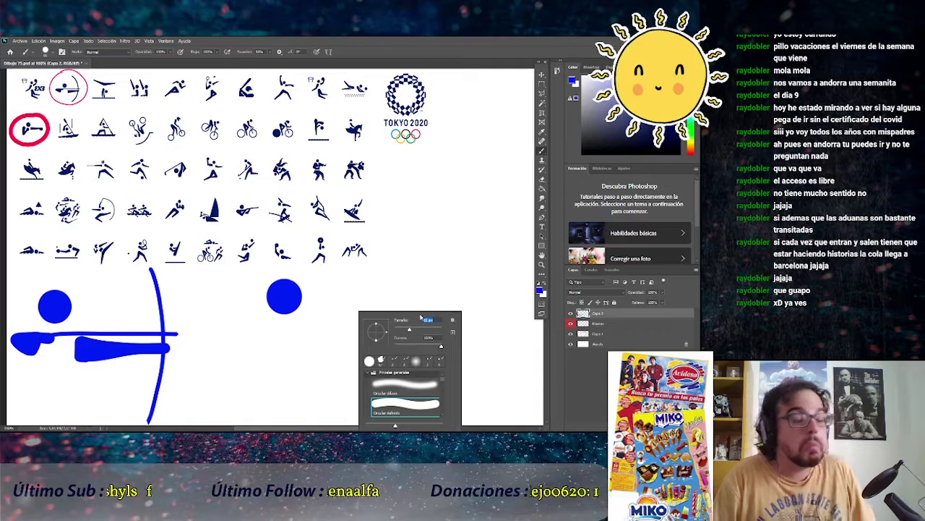
key(Return)
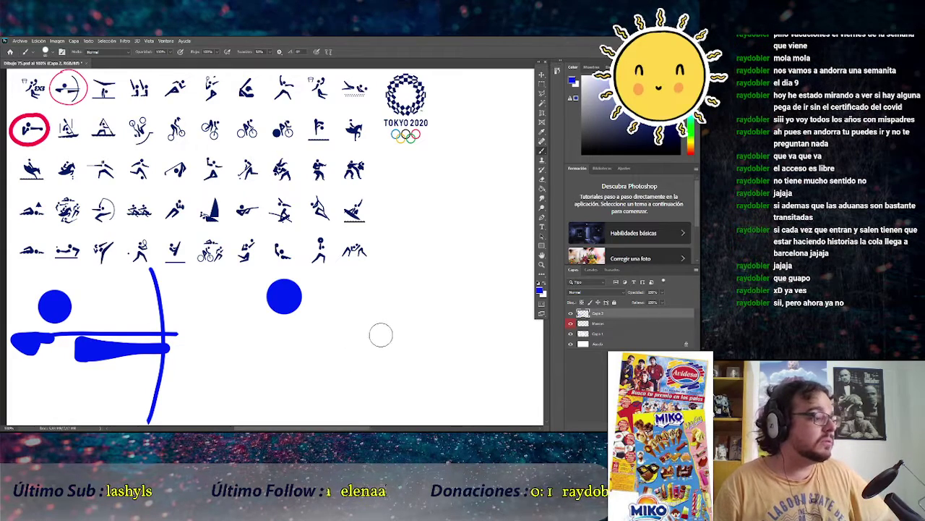
click(380, 328)
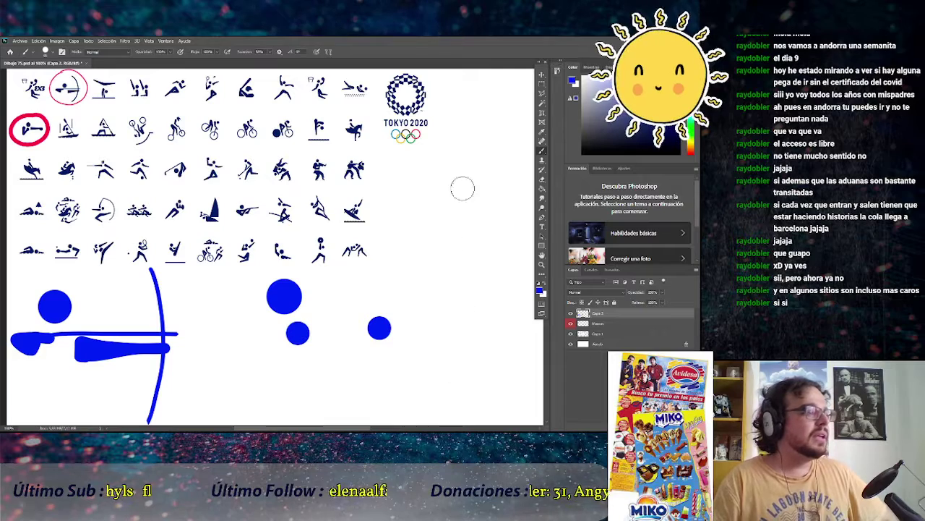
Readjust the brush size and paint a blue shoulder dot below and to the left of the new figure's head
right_click(465, 285)
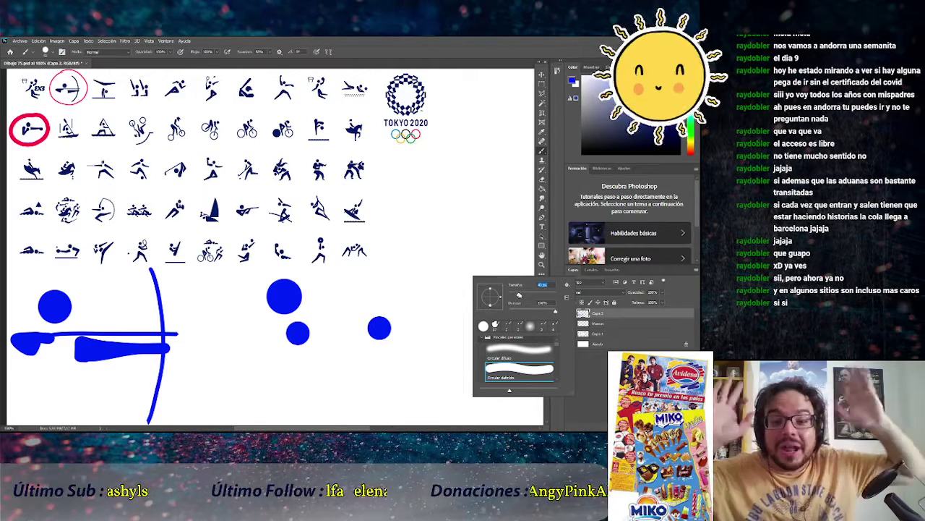
drag(519, 296, 517, 295)
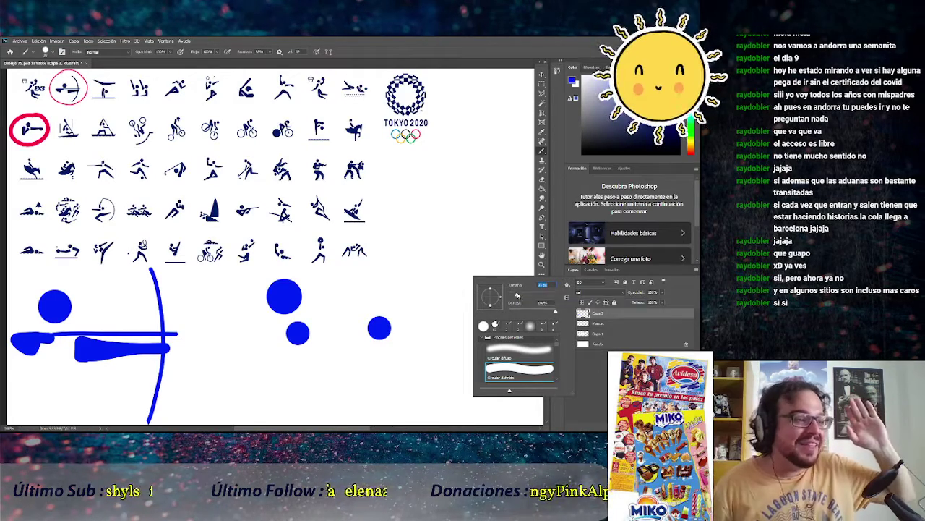
click(498, 47)
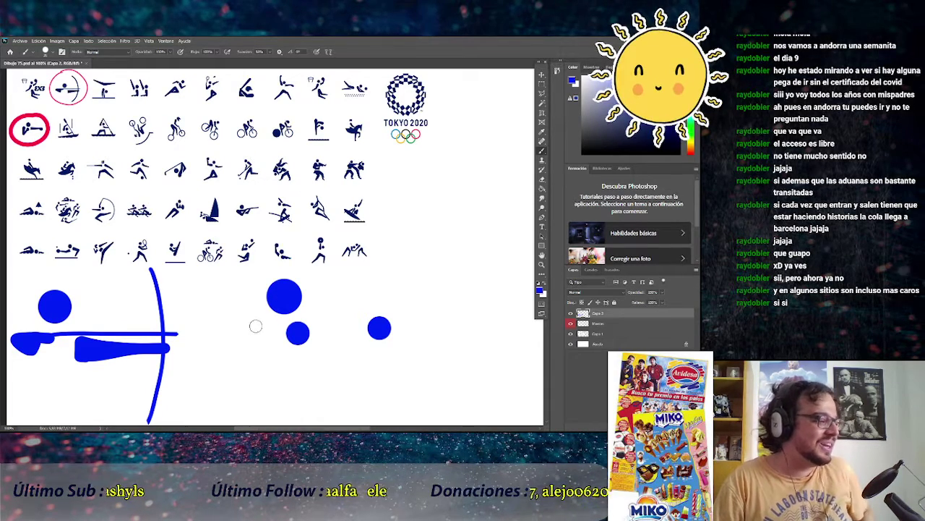
right_click(256, 323)
drag(306, 330, 308, 330)
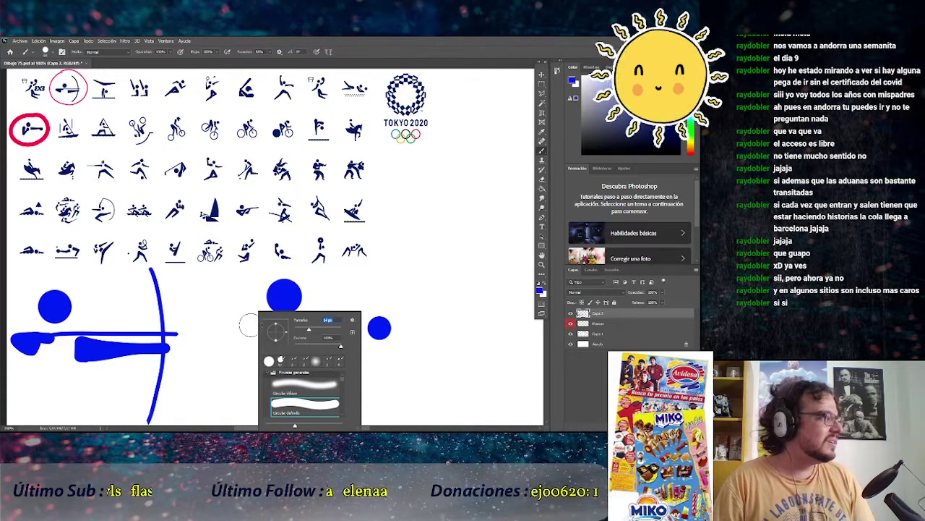
key(Return)
click(297, 332)
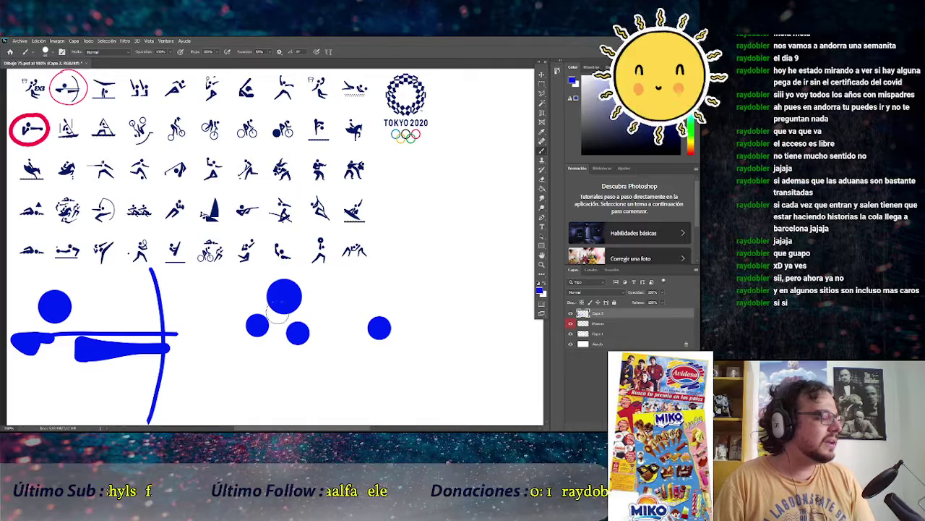
Try painting the forearm diagonally down from the nearer fist with a smaller brush, then undo the strokes
right_click(284, 298)
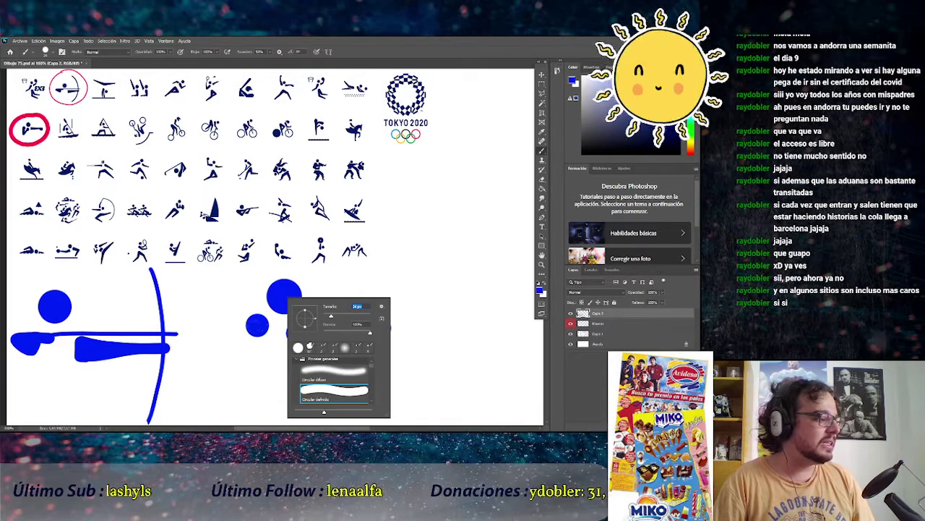
click(254, 327)
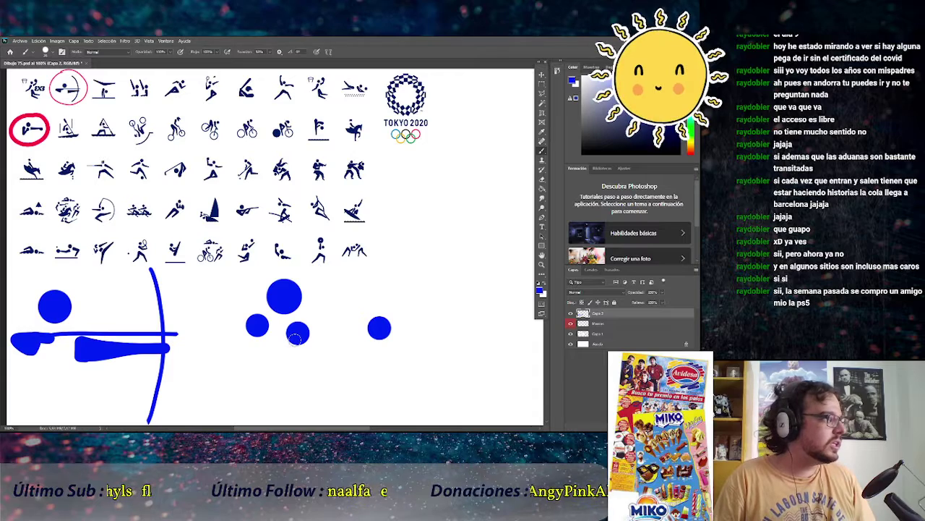
drag(295, 334, 274, 363)
key(ctrl+z)
key(ctrl+z)
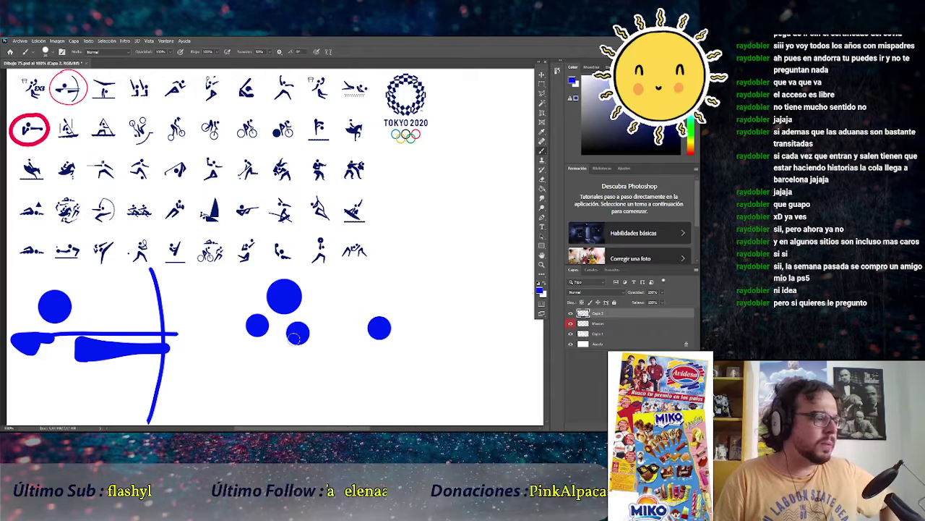
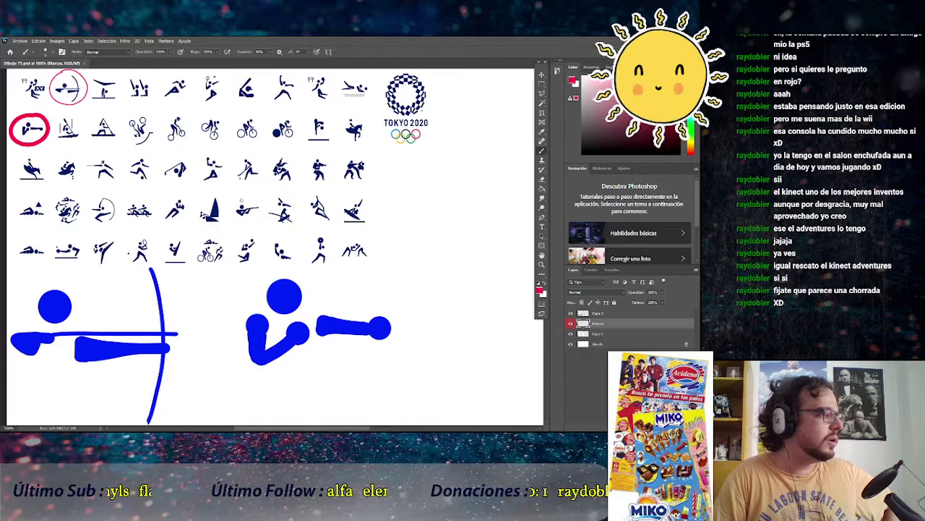
Circle the seventh pictogram of the fourth row in red on the Marcas layer and sample the figures' blue as brush colour
mouse_move(254, 223)
mouse_down()
mouse_move(265, 209)
mouse_move(258, 194)
mouse_up()
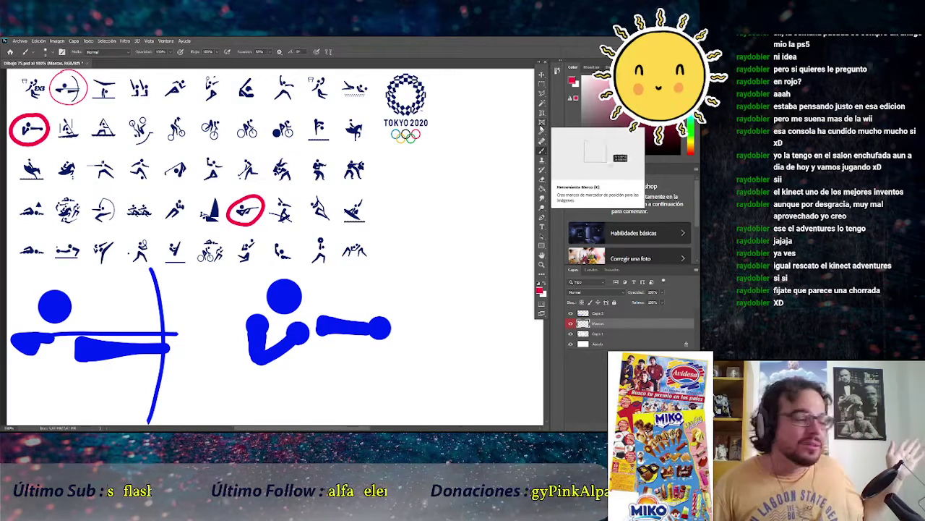
click(541, 122)
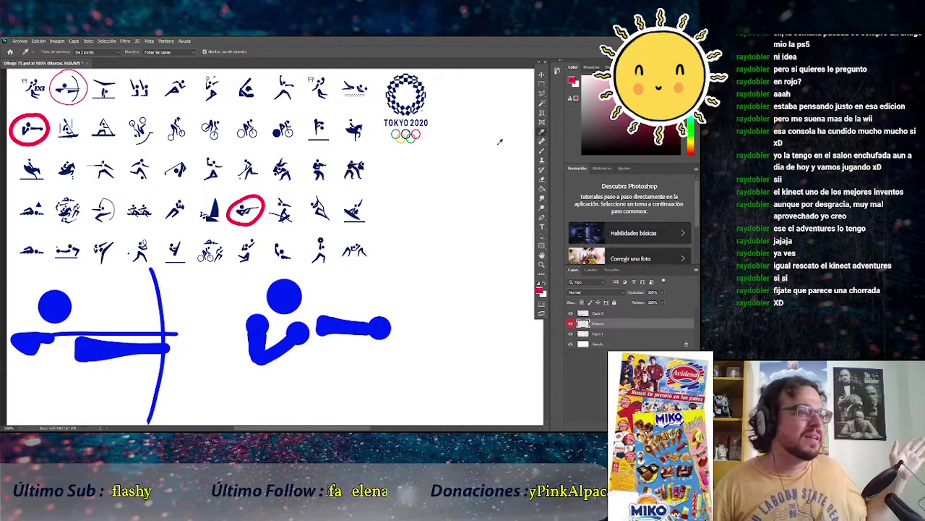
click(285, 287)
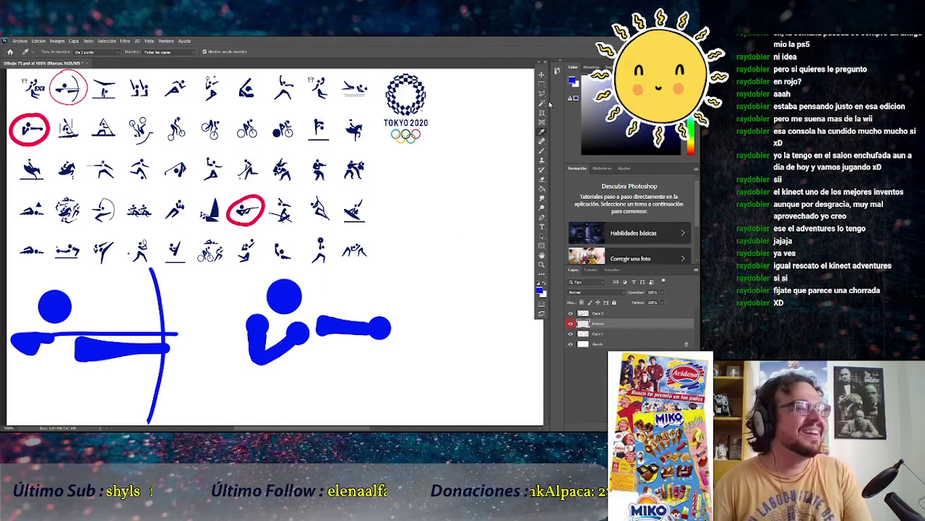
click(542, 151)
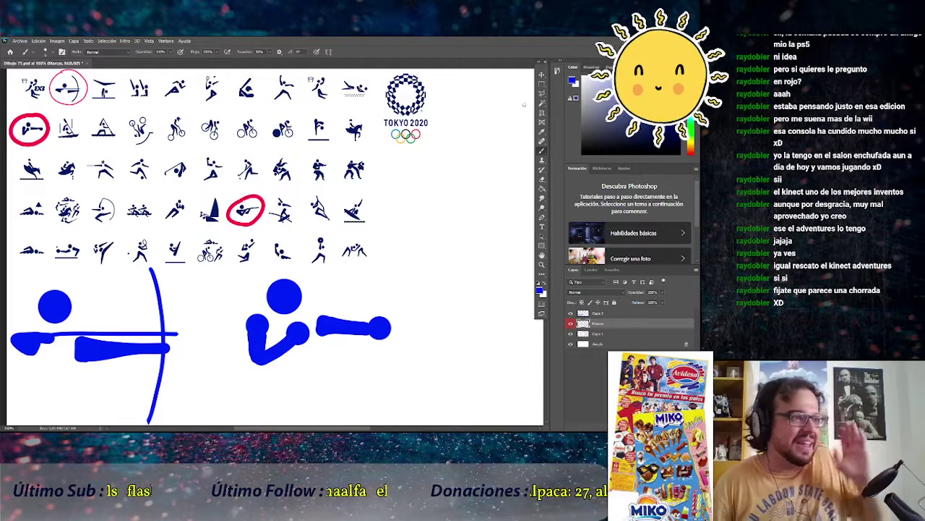
Select the second blue figure with a rectangular marquee and move it left beside the archer's bow on Capa 2
click(542, 85)
drag(304, 262, 233, 270)
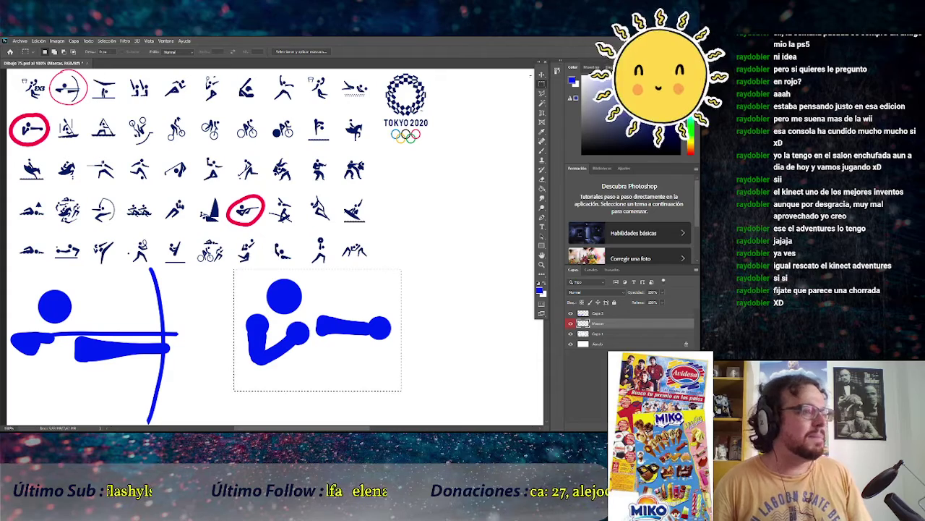
key(v)
click(316, 329)
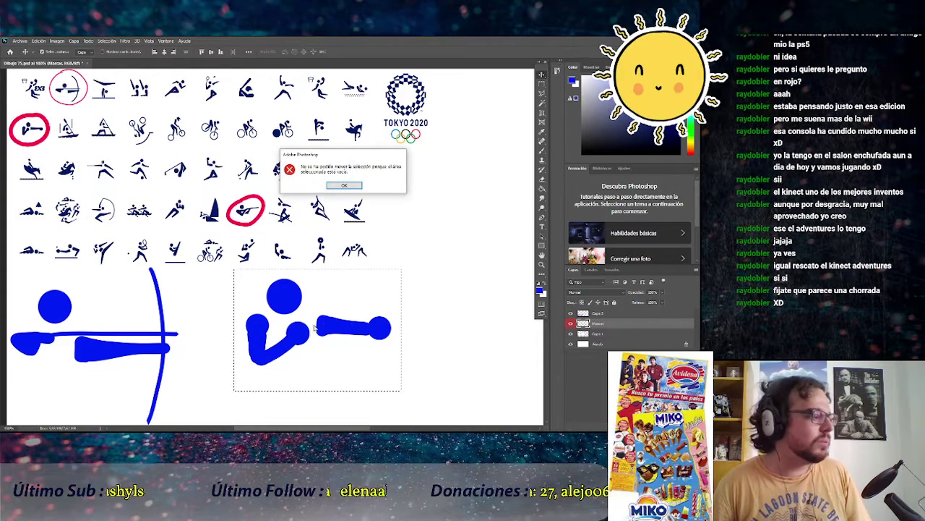
click(344, 185)
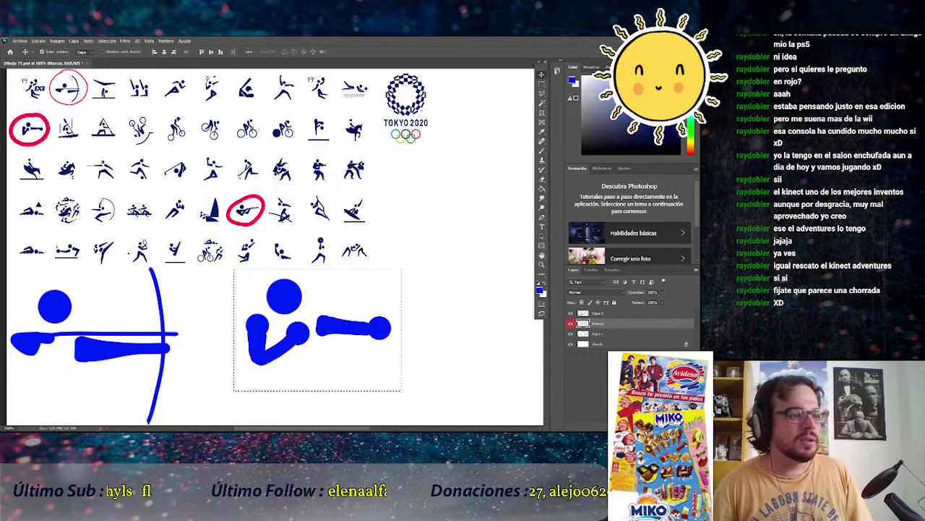
ctrl+click(346, 316)
drag(337, 329, 280, 338)
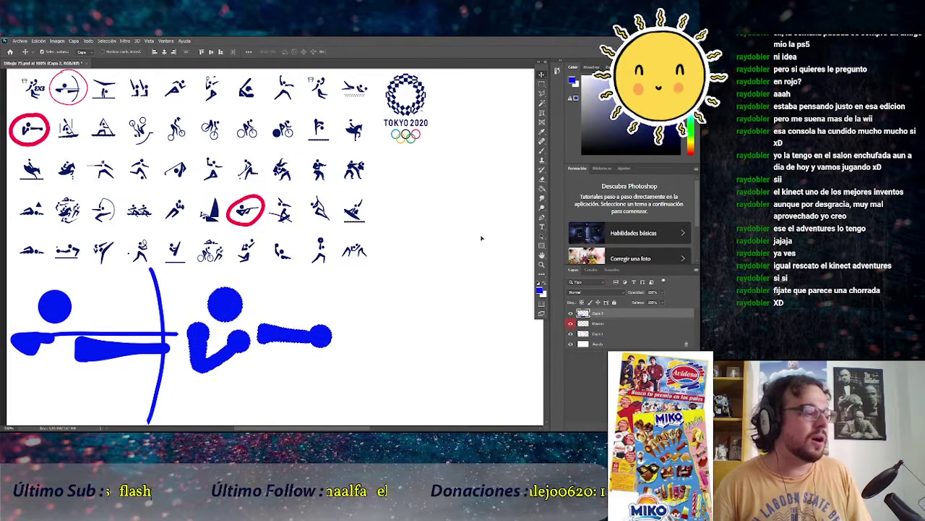
Clear the selection around the moved figure and enlarge the brush for painting the next figure
click(543, 84)
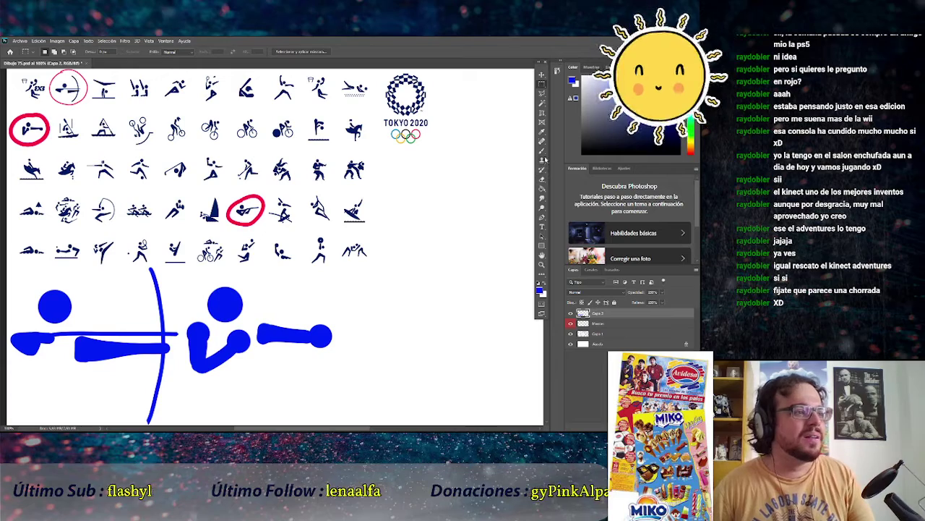
key(b)
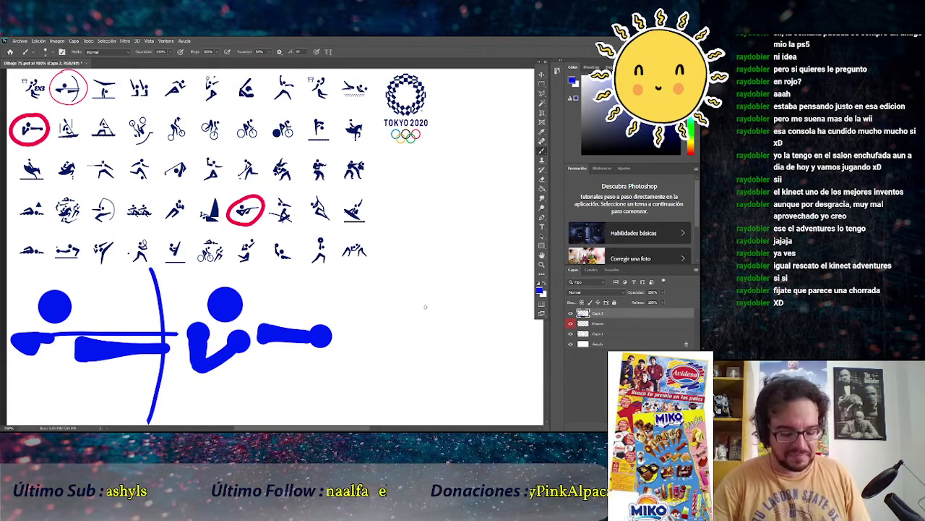
right_click(298, 241)
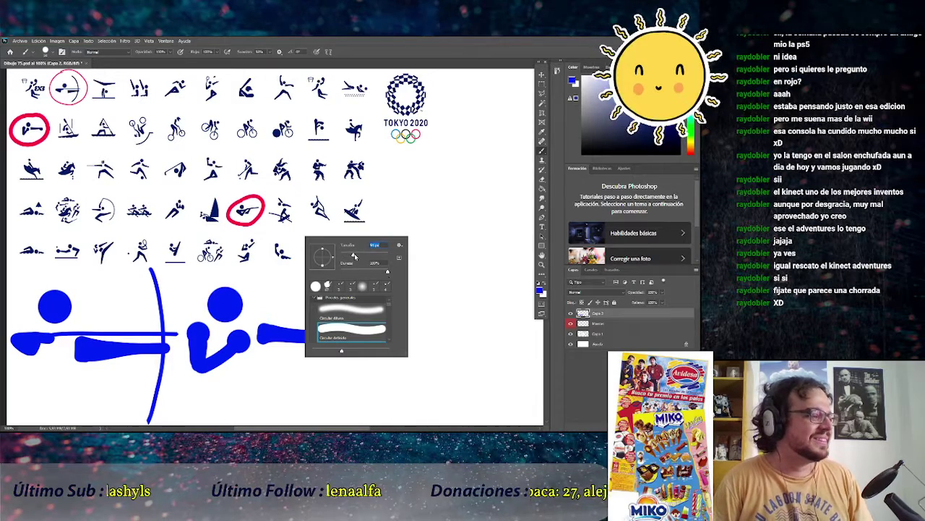
click(479, 69)
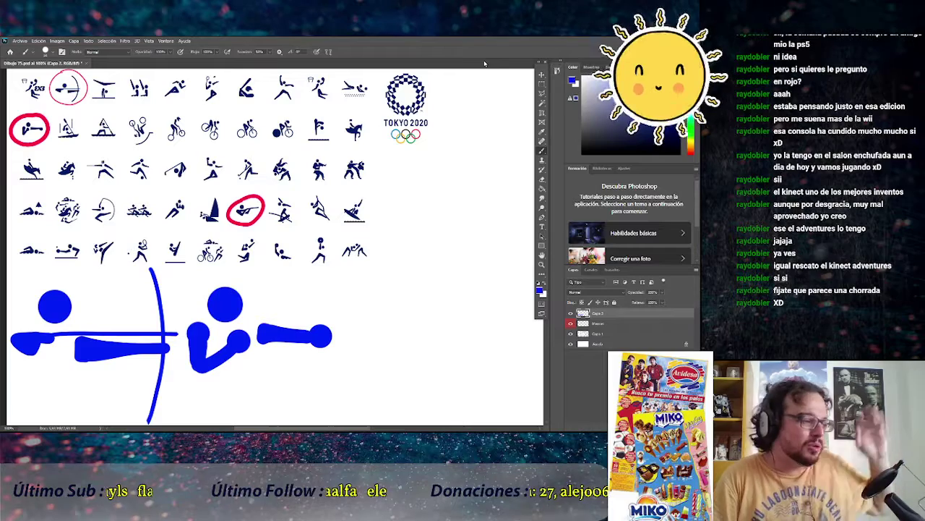
right_click(380, 304)
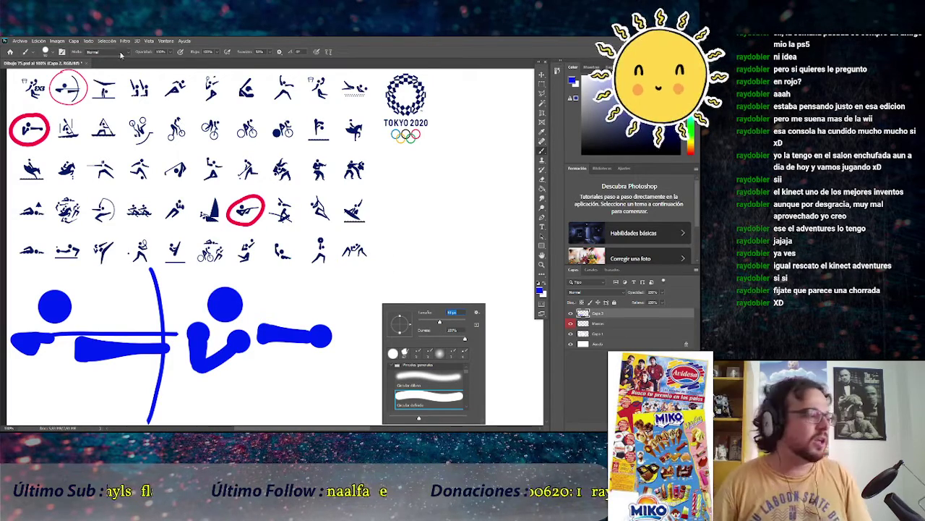
key(Escape)
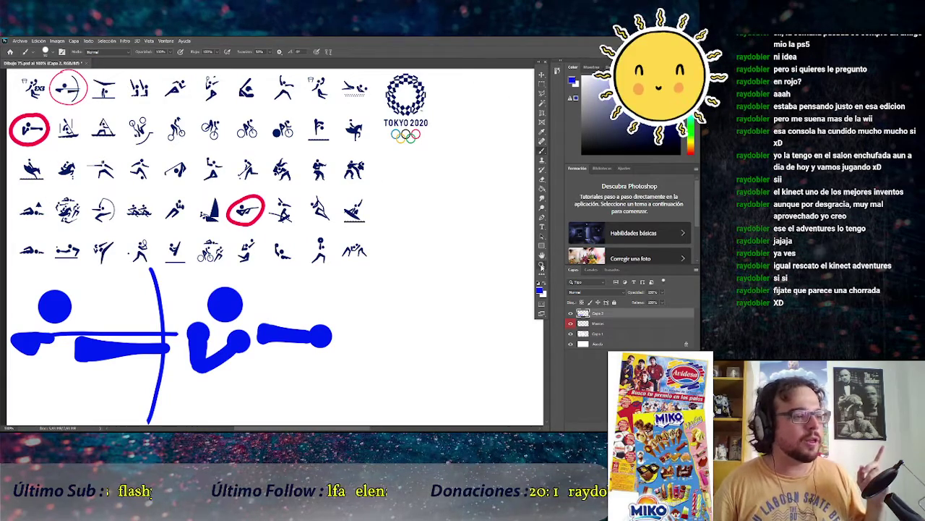
Examine the Tokyo 2020 pictograms up close, including the circled rifle shooter, and compare them with the painted blue figures
key(z)
click(20, 229)
click(21, 230)
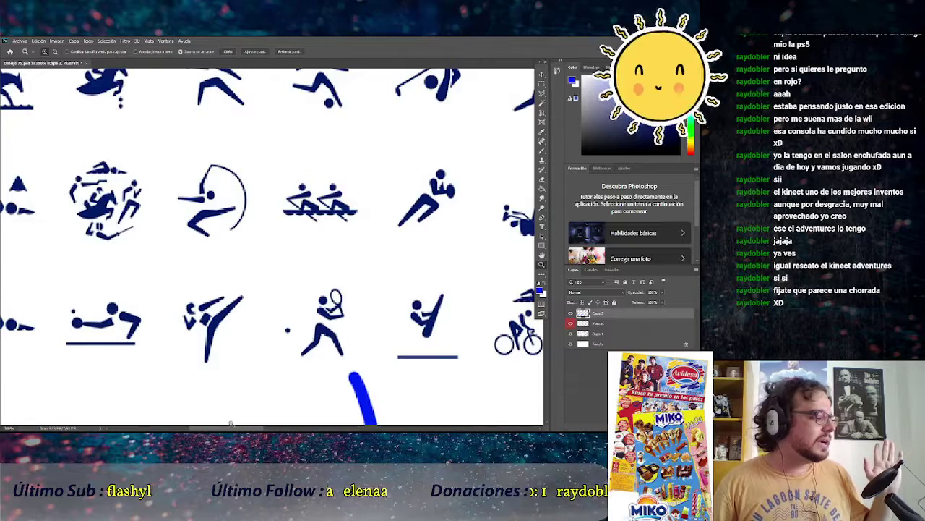
scroll(207, 402, left, 3)
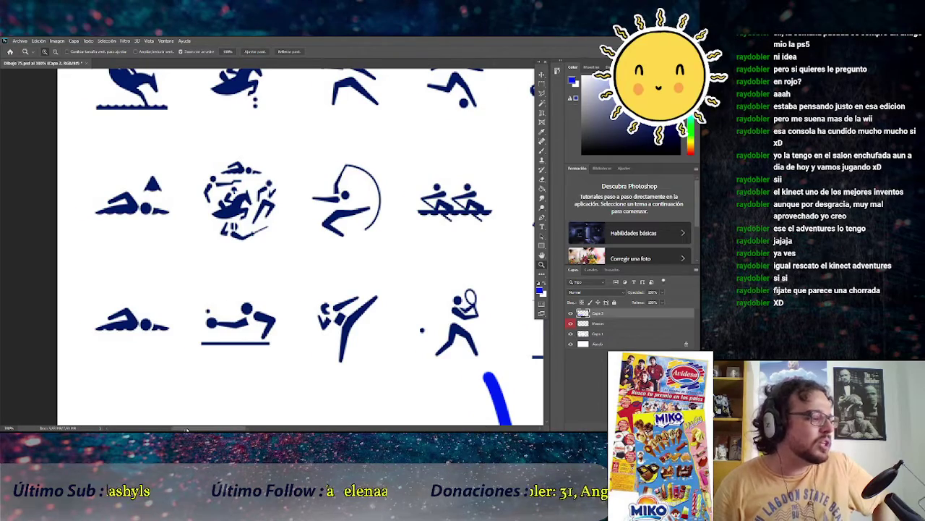
scroll(182, 429, right, 15)
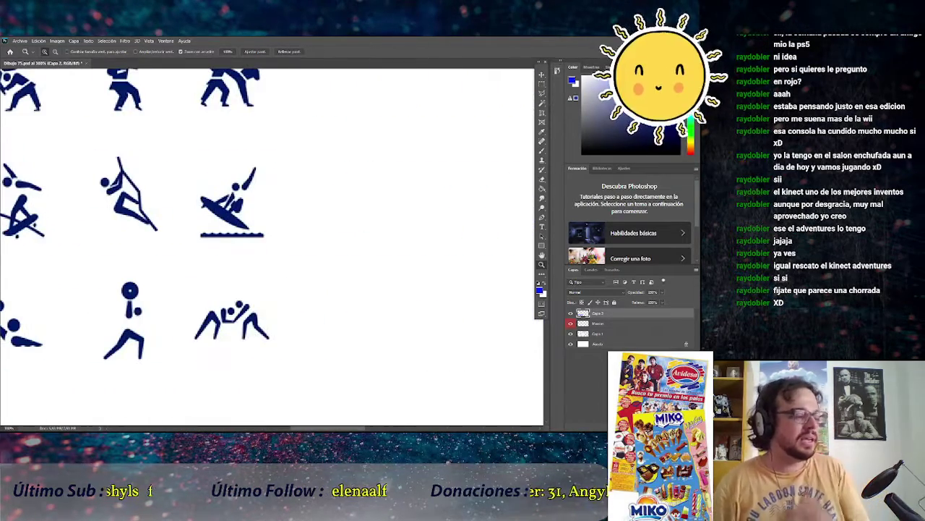
scroll(289, 352, down, 5)
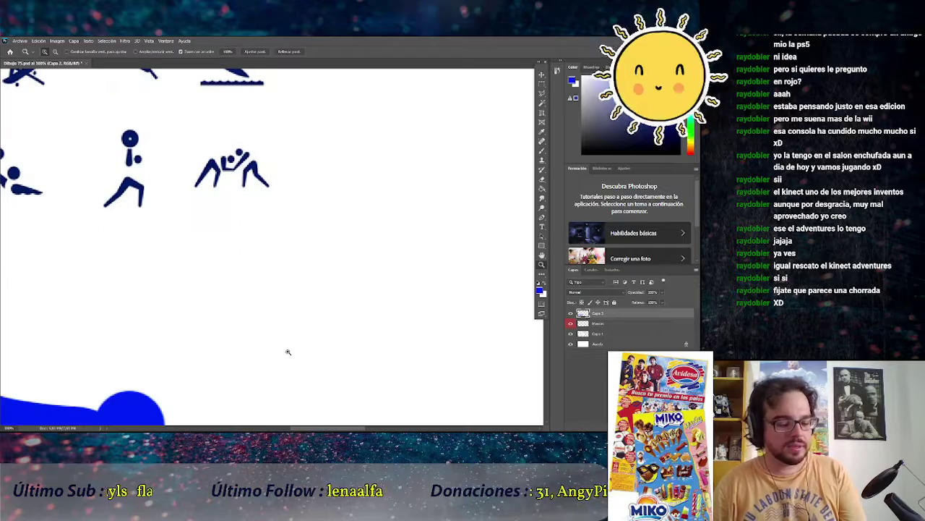
scroll(294, 331, down, 5)
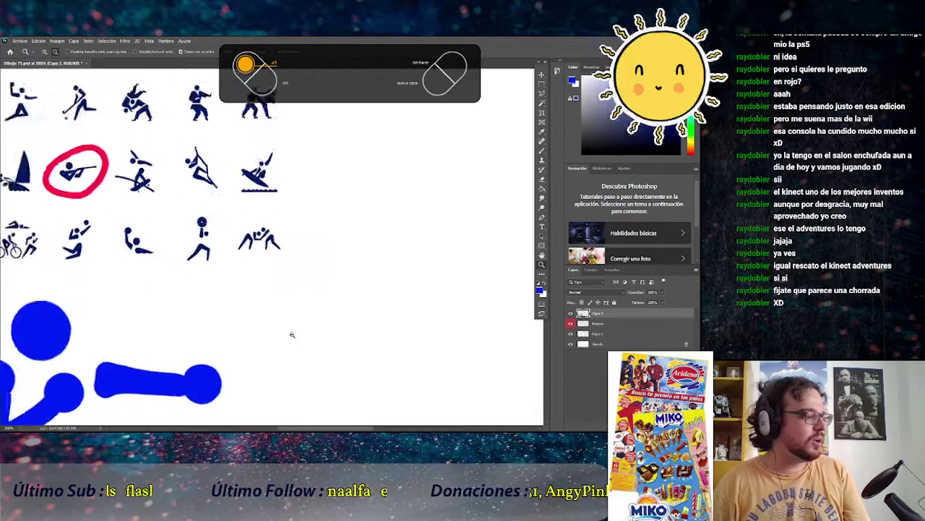
scroll(292, 334, down, 2)
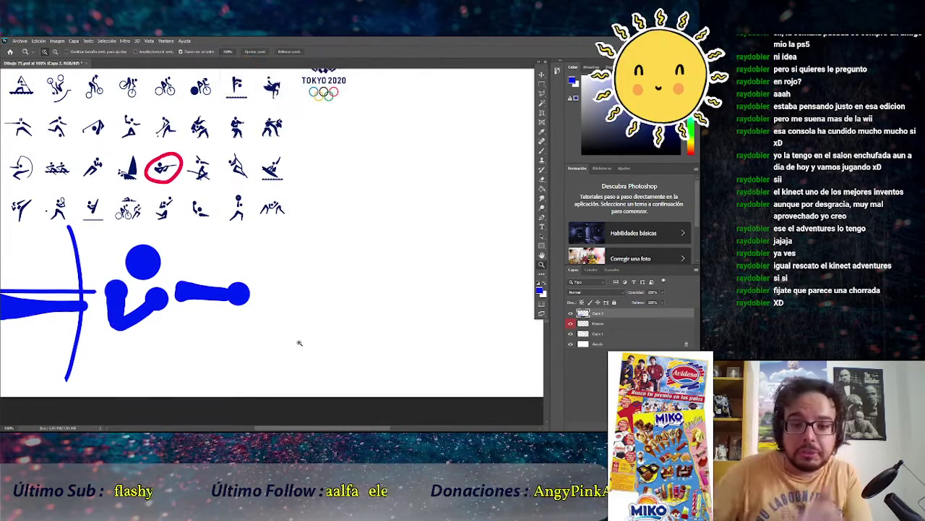
scroll(299, 343, up, 2)
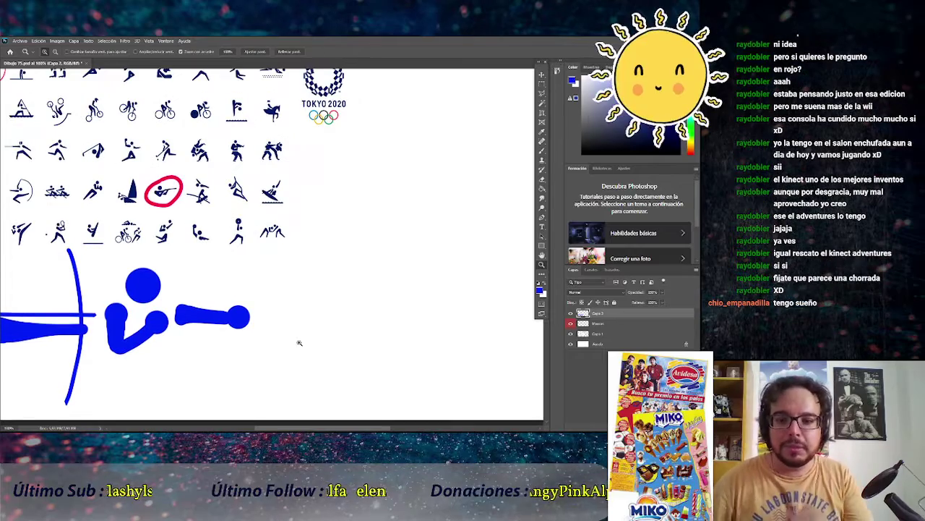
scroll(343, 342, up, 1)
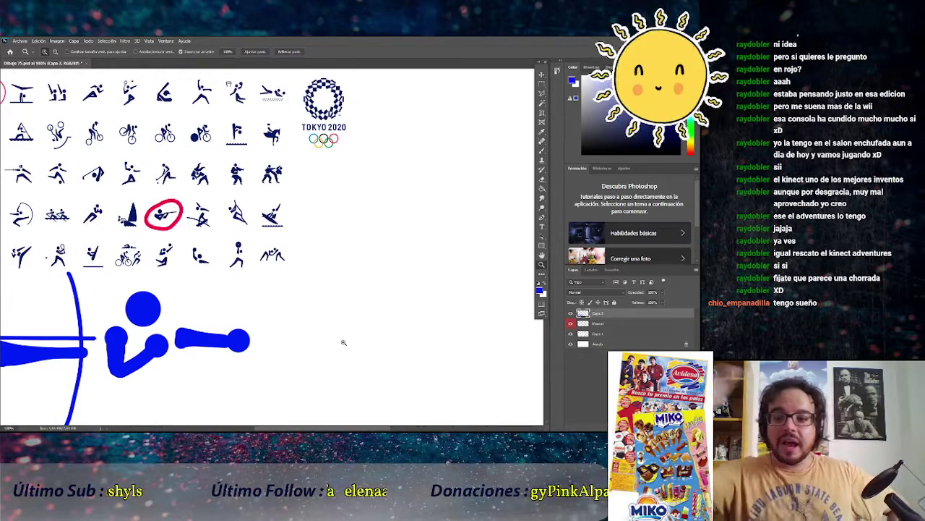
scroll(344, 342, down, 1)
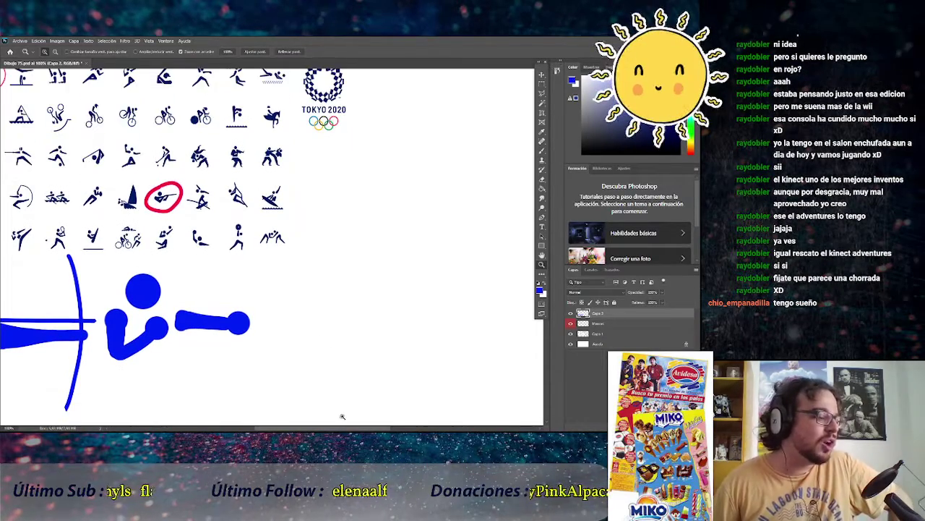
scroll(504, 123, left, 4)
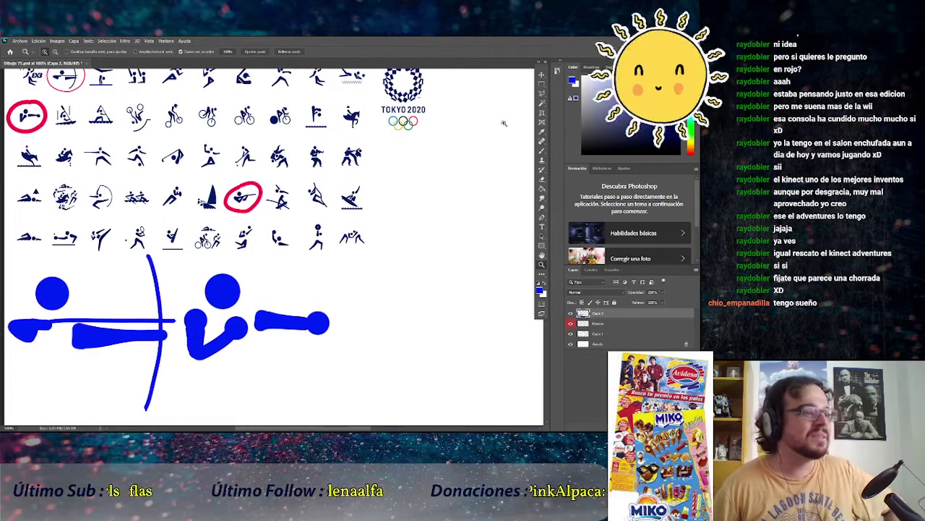
Paint the third figure's round blue head beside the second figure, plus a smaller circle below and left of it, using the rifle shooter pictogram as reference
click(542, 157)
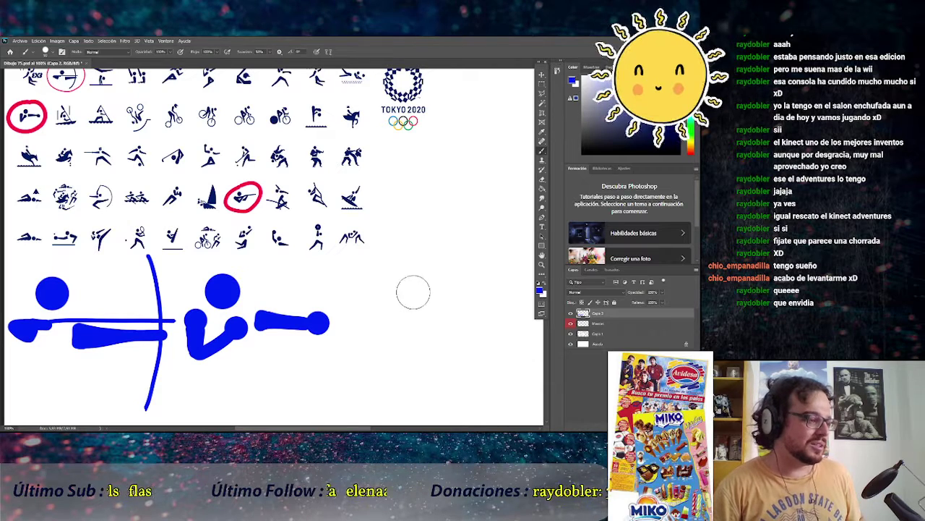
click(412, 290)
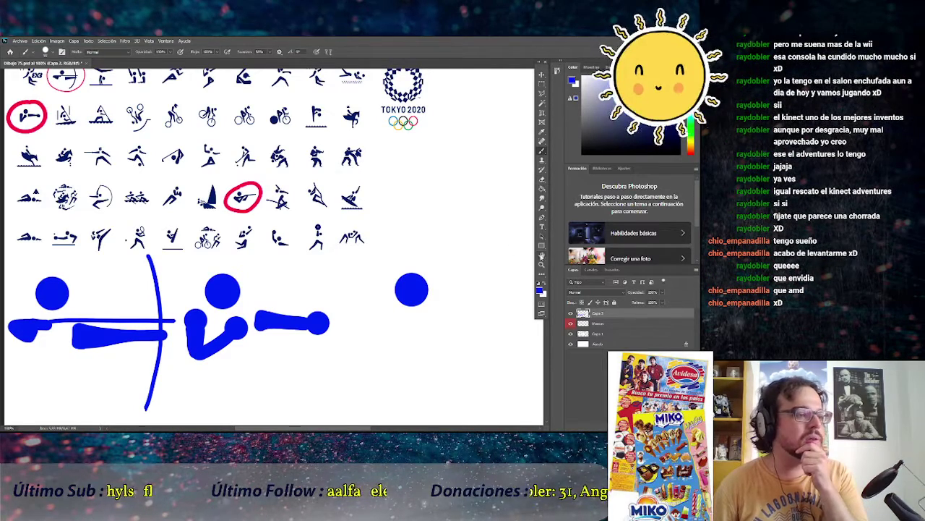
click(542, 265)
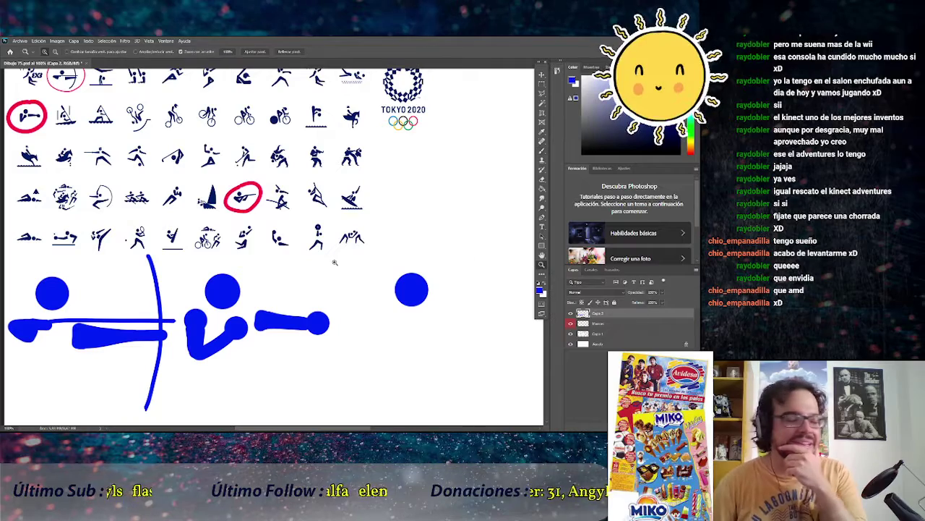
click(280, 193)
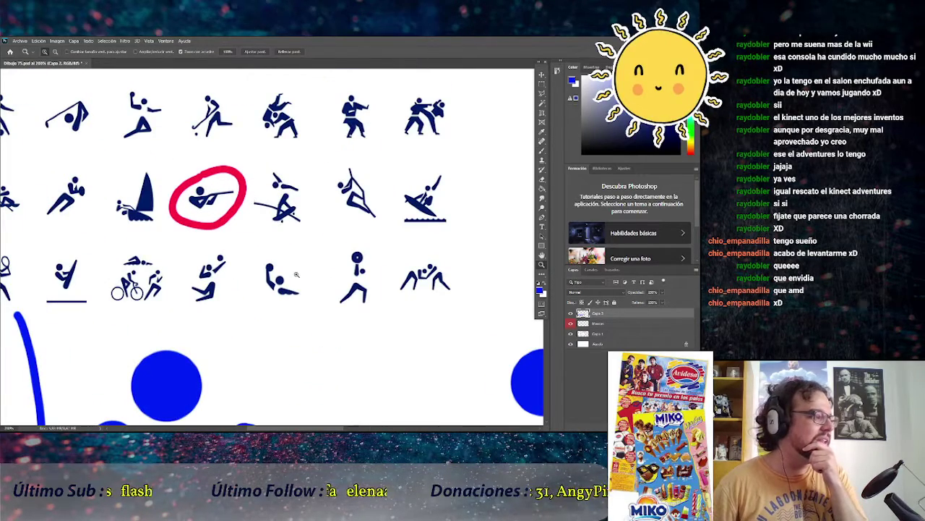
scroll(295, 273, down, 1)
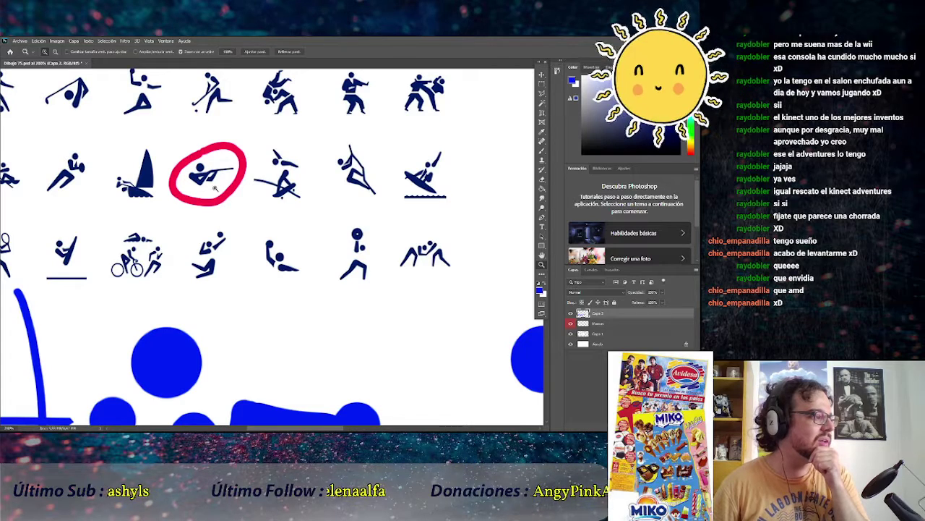
scroll(393, 389, down, 2)
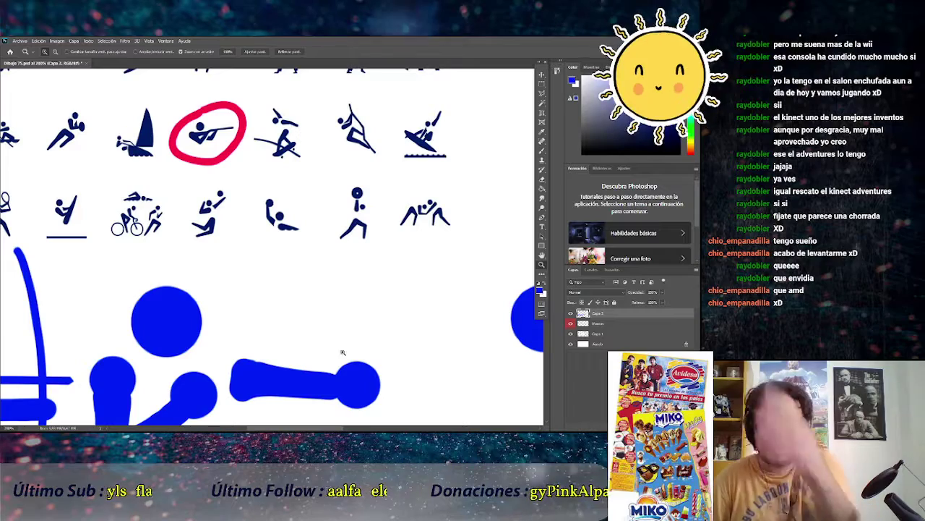
scroll(260, 419, right, 5)
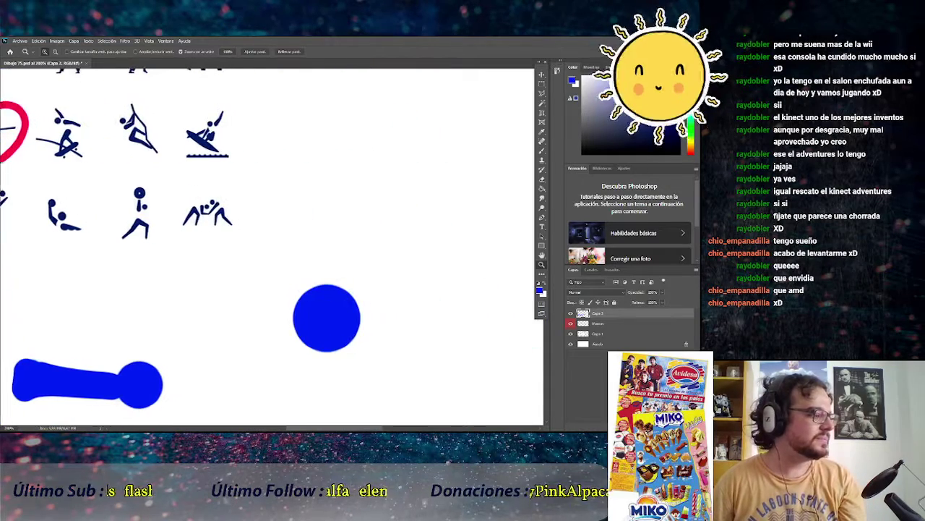
alt+click(271, 270)
scroll(279, 295, down, 2)
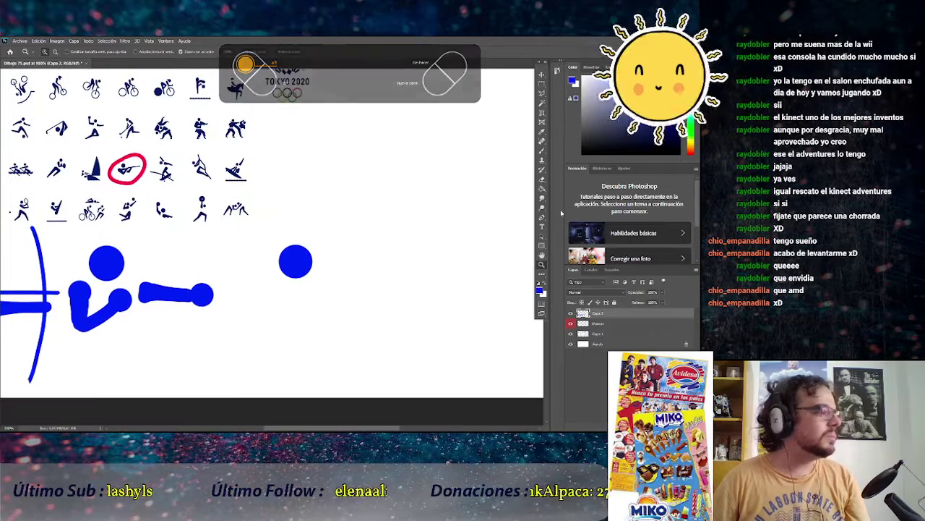
scroll(269, 257, up, 3)
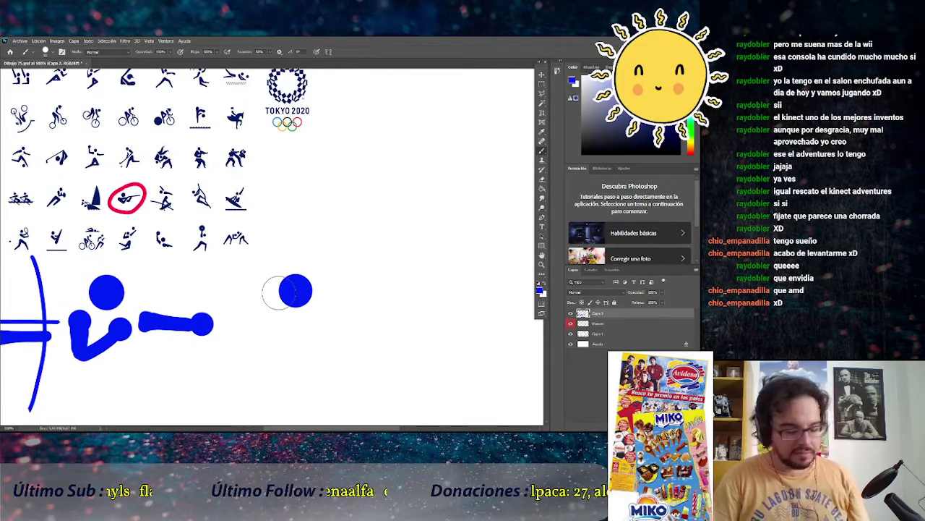
right_click(275, 338)
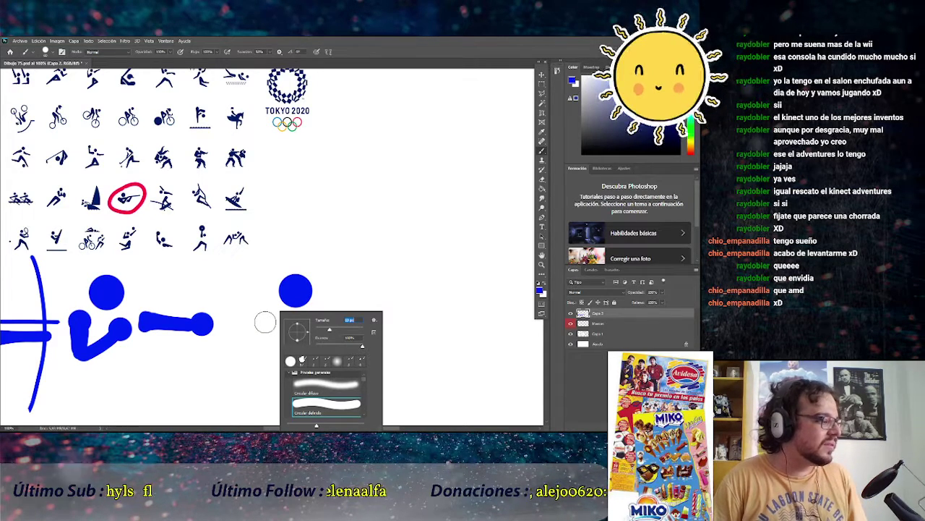
click(264, 321)
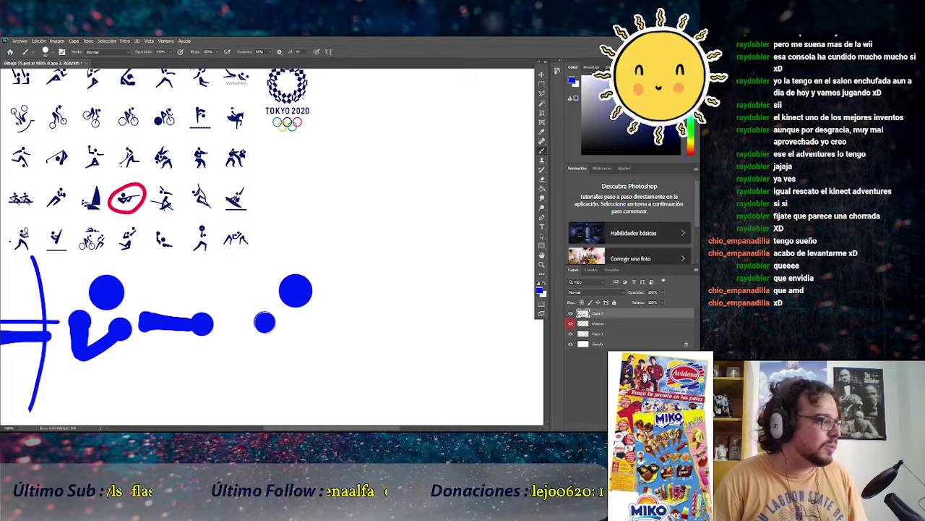
Paint the third figure's arm with a smaller brush, running diagonally down and right from the small circle to a rounded end beneath the head
right_click(266, 317)
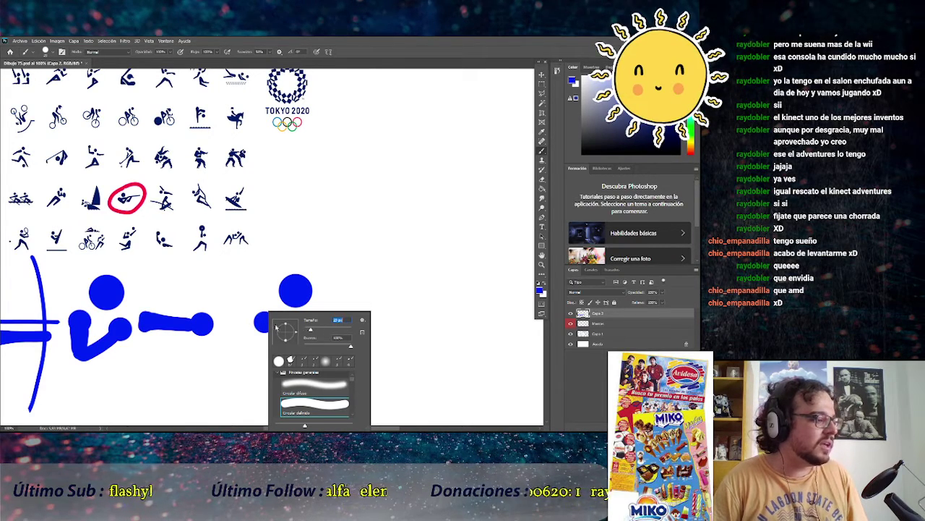
click(265, 323)
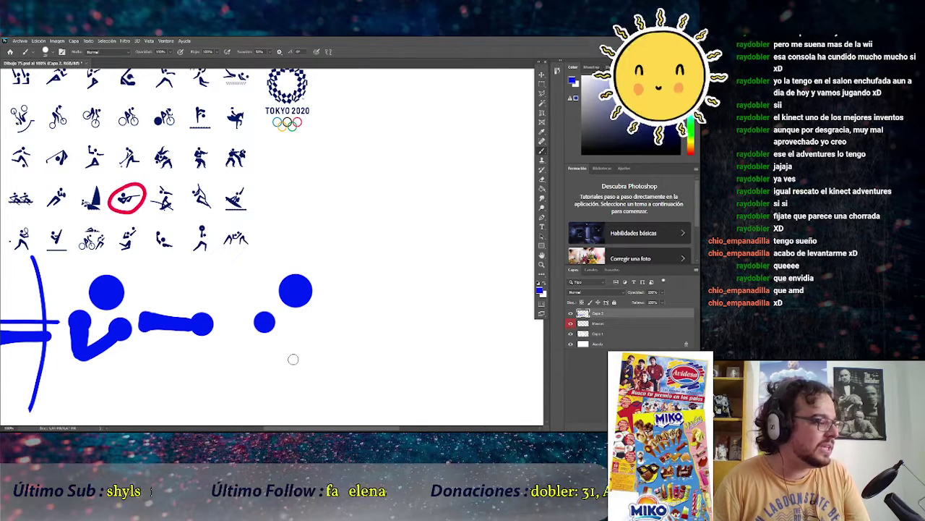
click(292, 355)
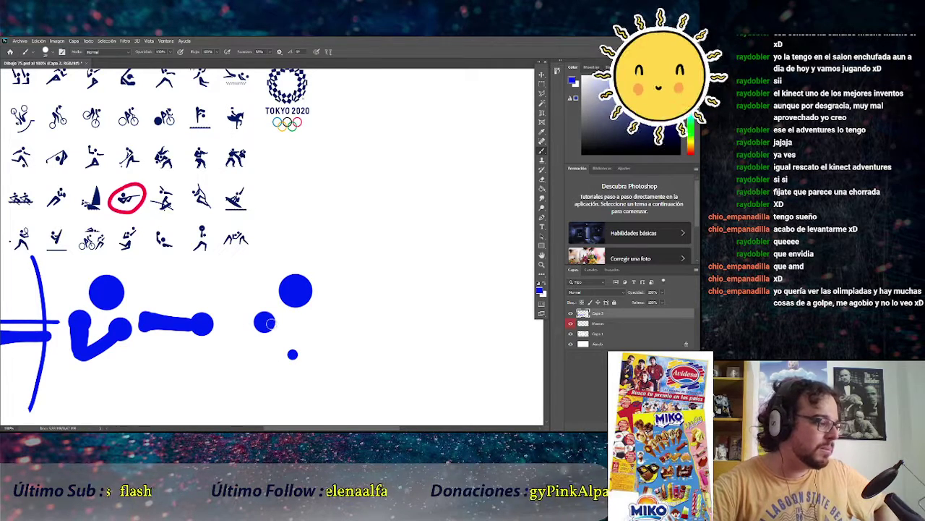
drag(275, 329, 294, 355)
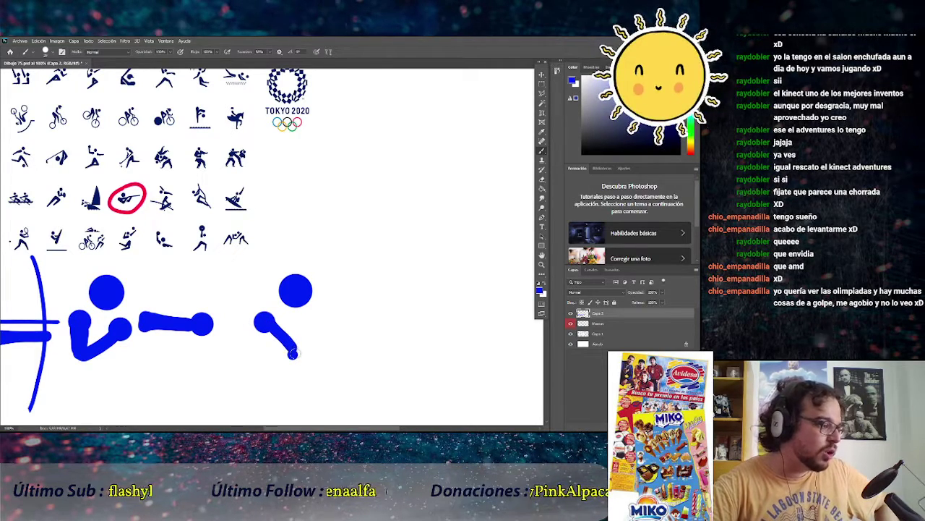
key(ctrl+z)
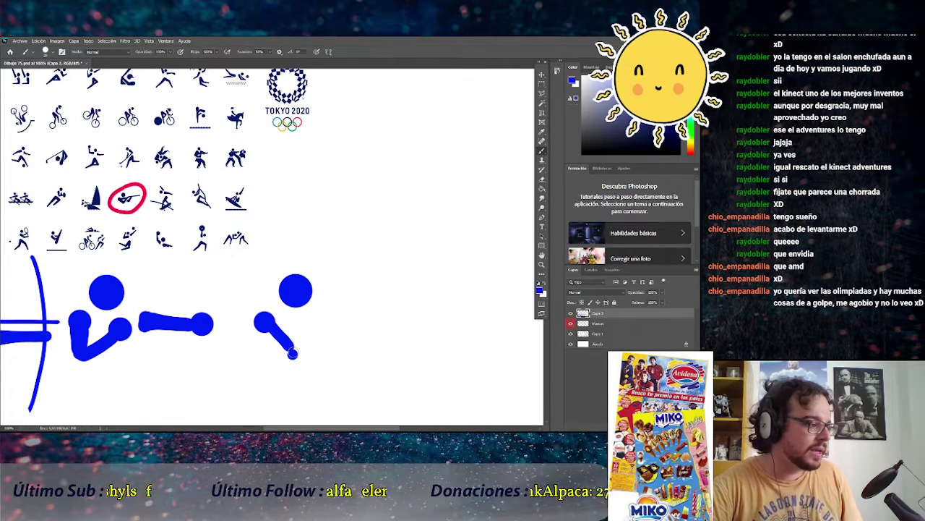
drag(292, 354, 277, 336)
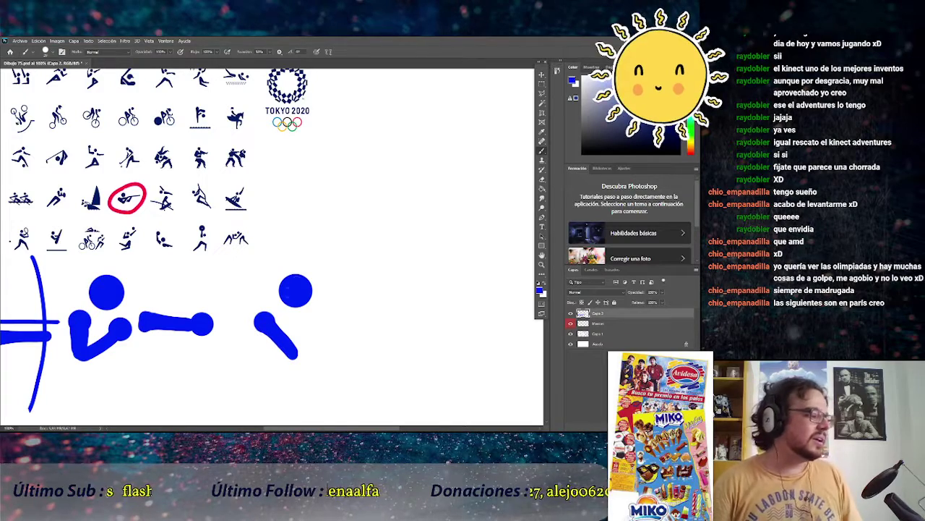
scroll(296, 290, down, 2)
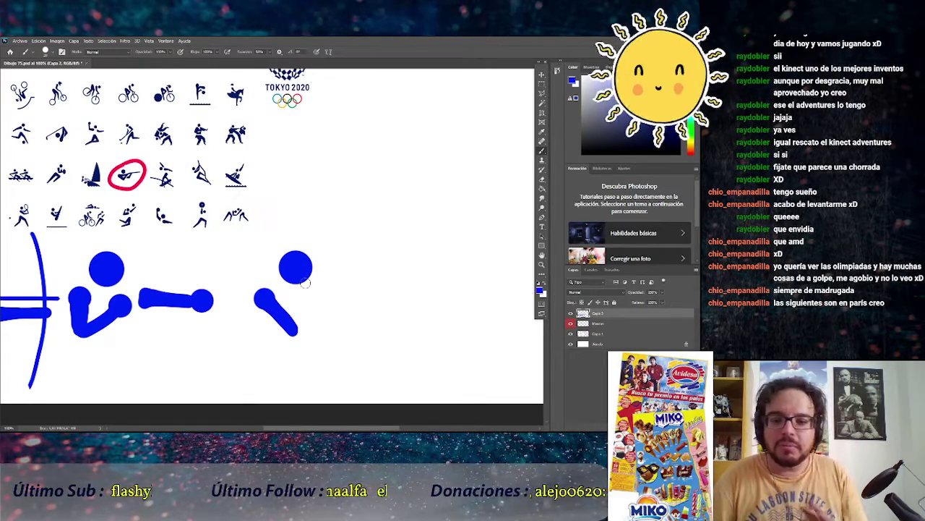
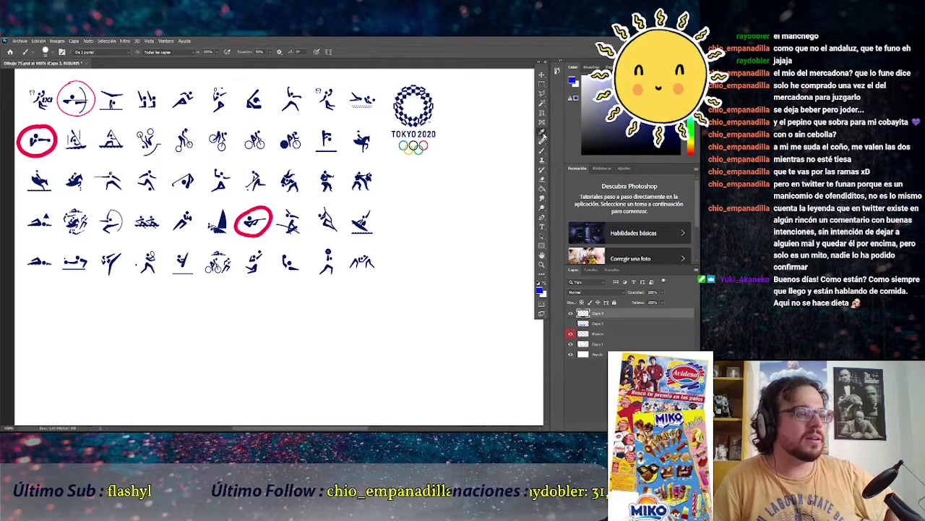
Hide Capa 3, sample the red of the existing marks and circle the fourth pictogram of the third row on the Marcas layer
click(600, 336)
alt+click(260, 209)
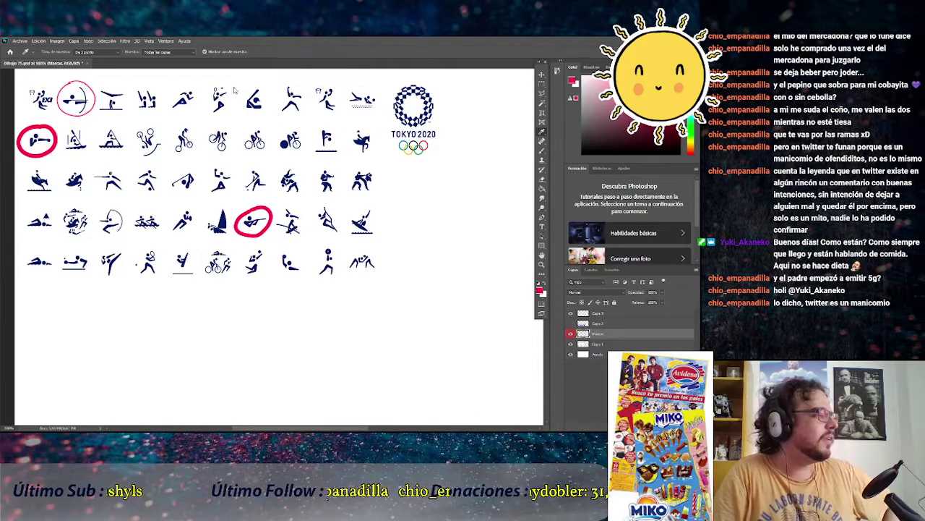
key(d)
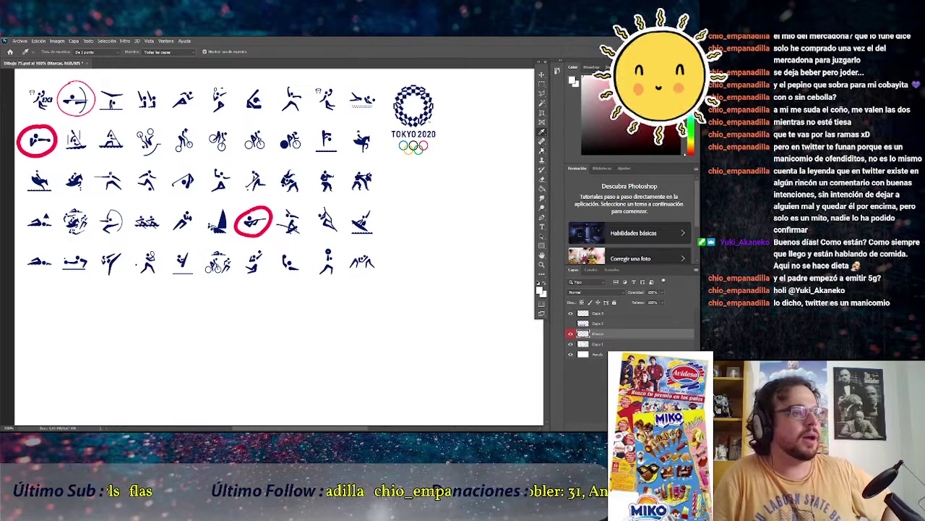
click(543, 151)
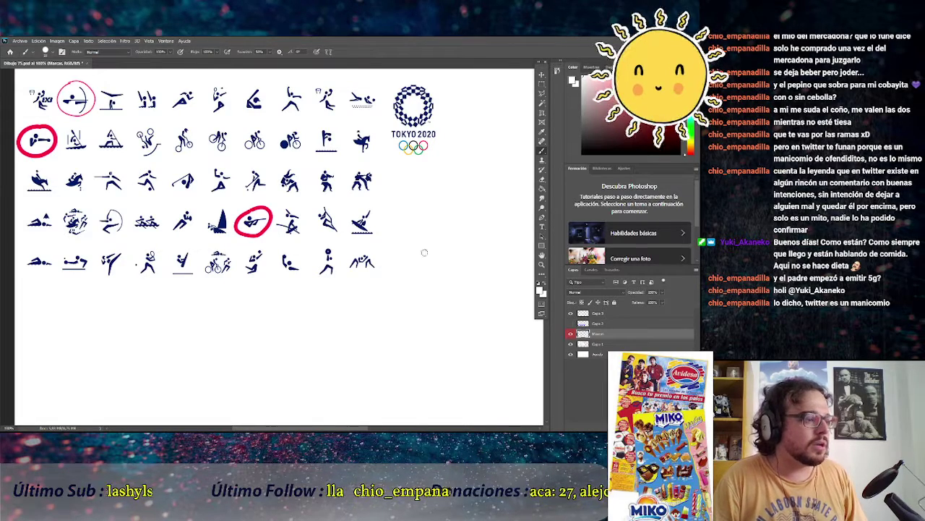
click(571, 314)
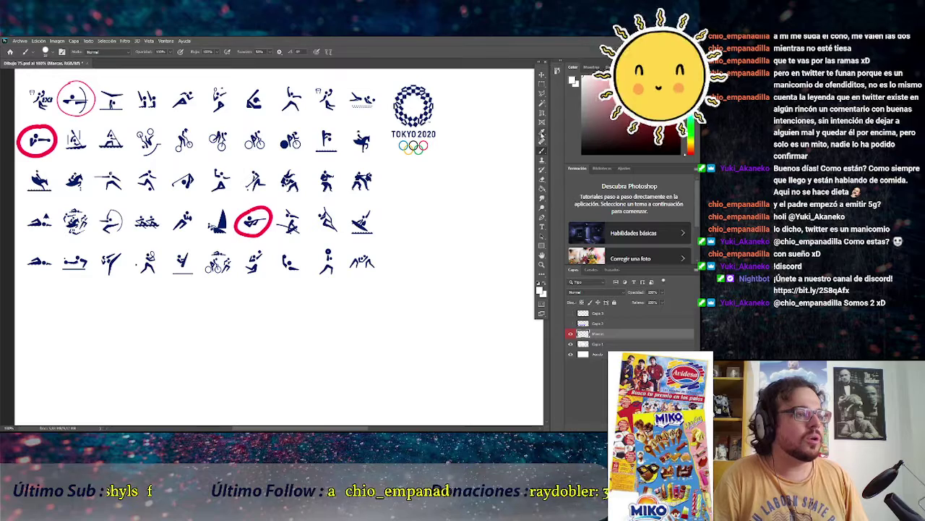
click(542, 133)
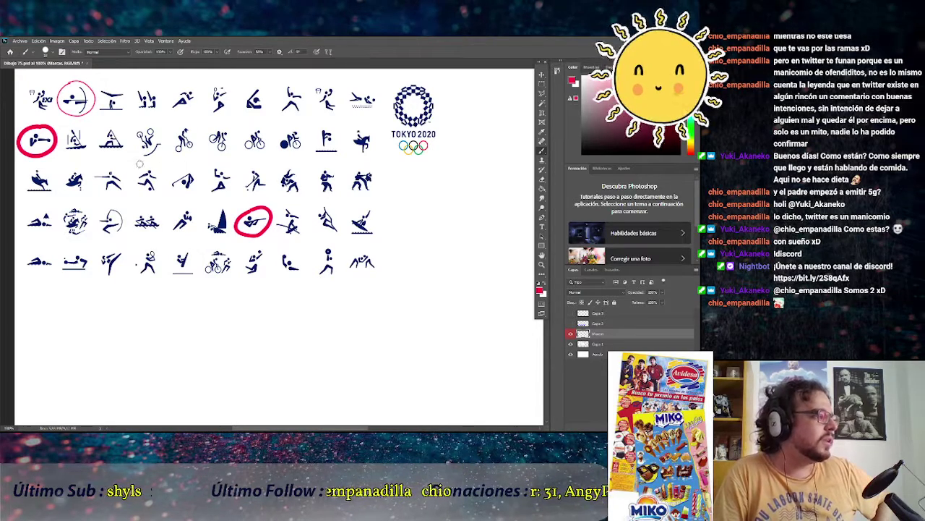
mouse_move(129, 190)
mouse_down()
mouse_move(144, 199)
mouse_move(163, 193)
mouse_up()
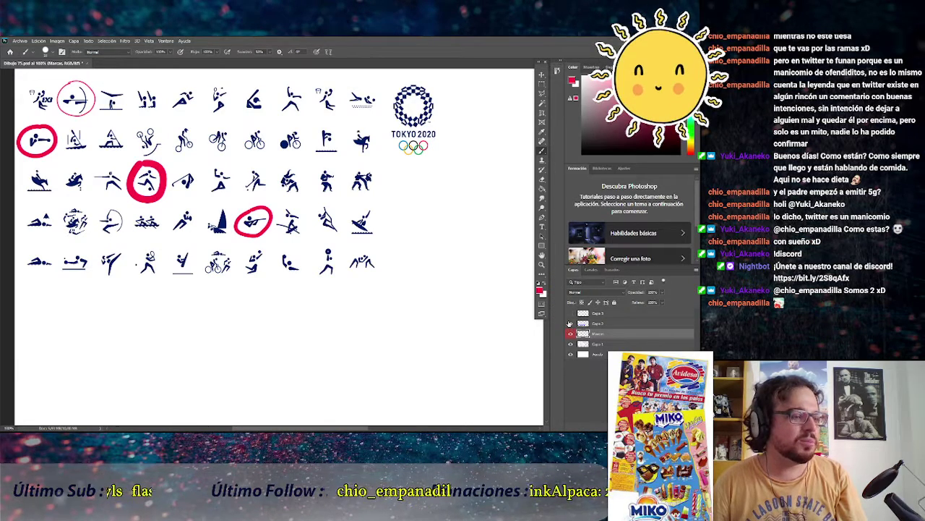
Show Capa 2 to sample the figures' blue, hide it again, and make Capa 3 the visible active layer for the Brush tool
click(570, 323)
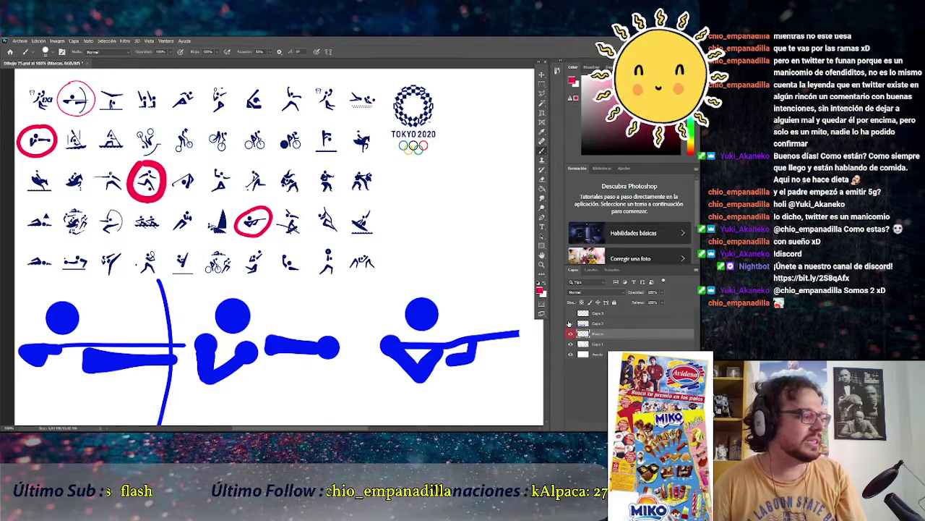
click(570, 323)
click(584, 314)
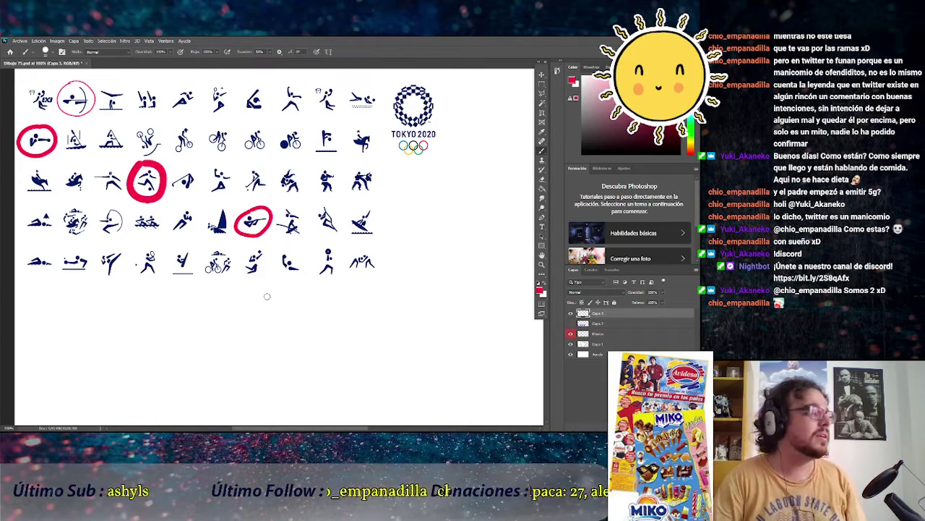
click(570, 313)
click(578, 323)
click(570, 323)
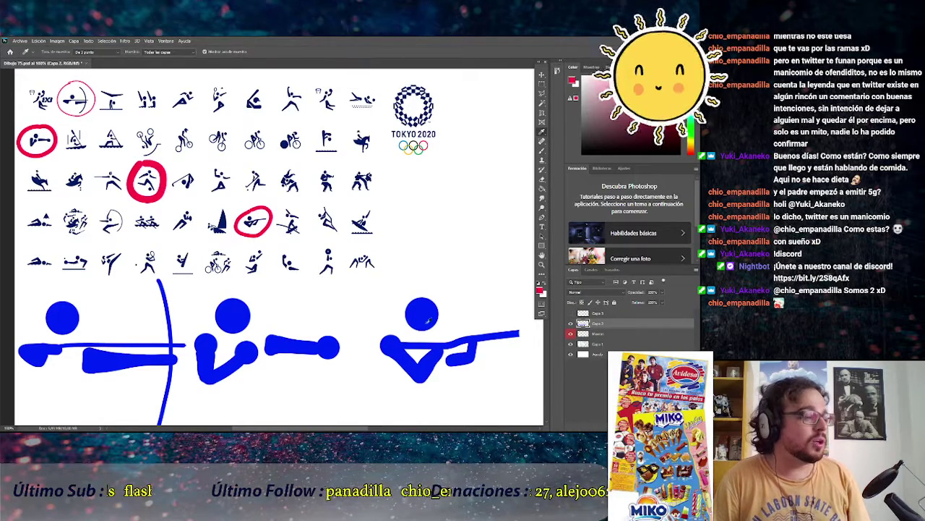
click(594, 313)
click(570, 313)
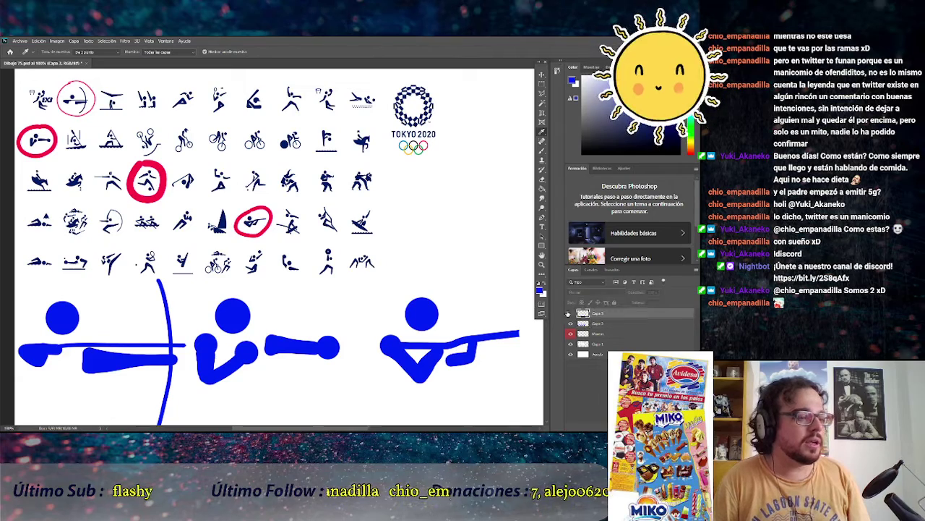
click(570, 324)
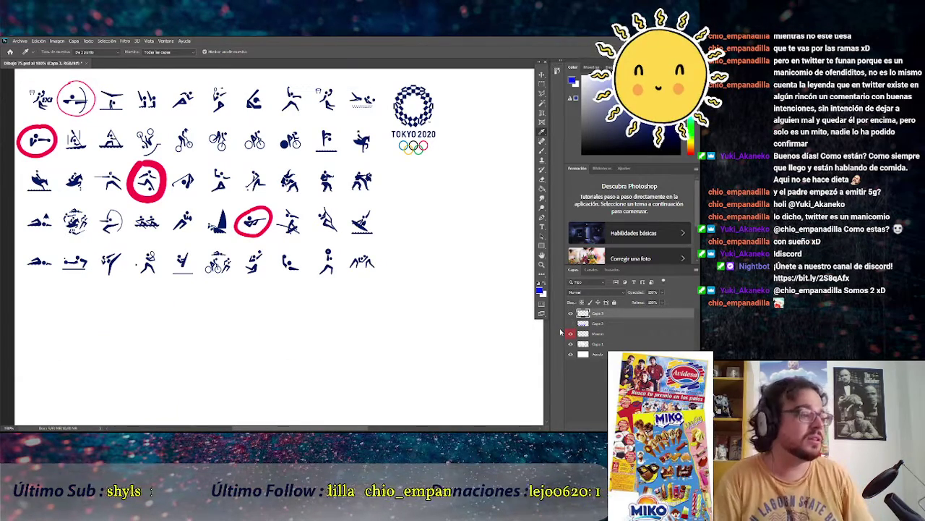
click(539, 154)
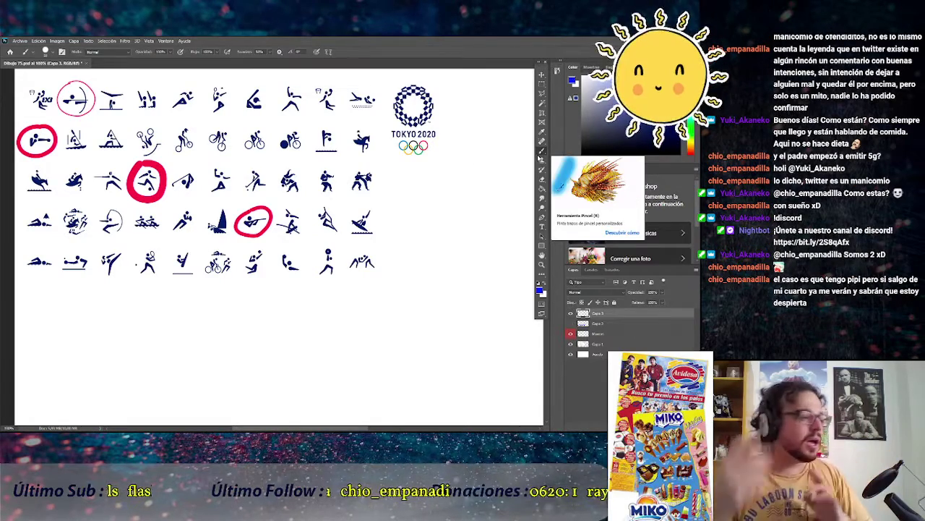
Adjust the brush size to match the painted heads on Capa 2, hide that layer again and select Capa 3
right_click(282, 314)
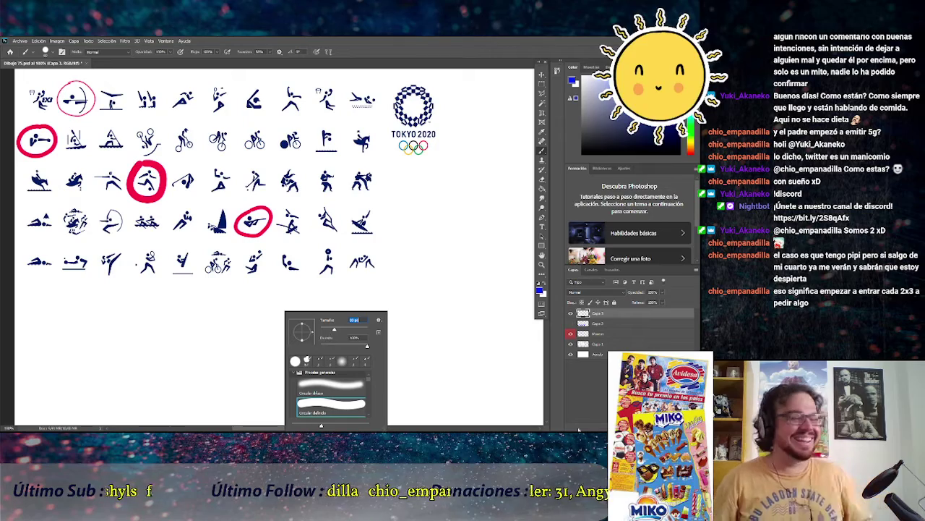
click(521, 44)
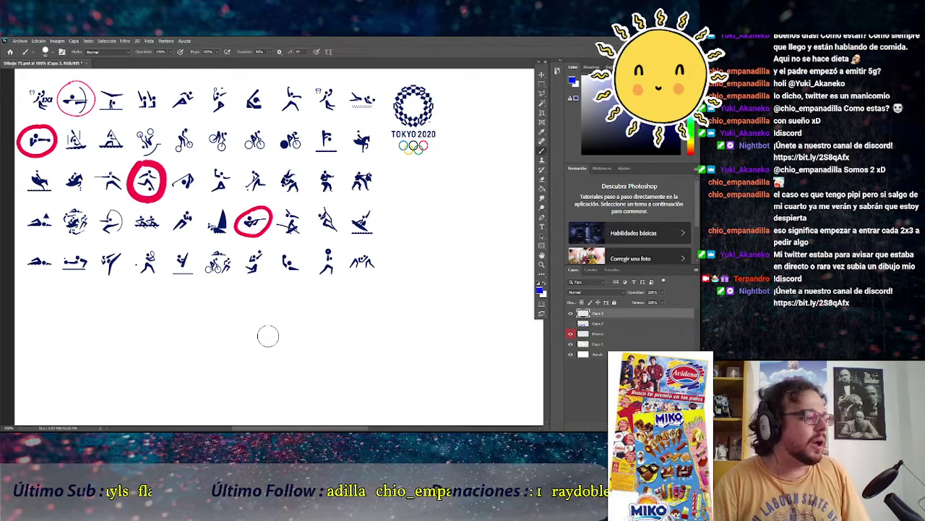
right_click(267, 335)
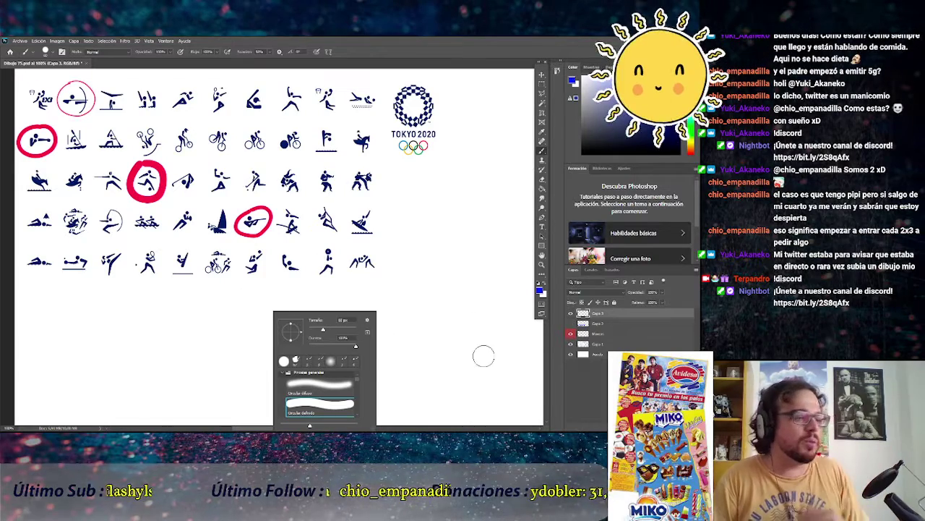
click(563, 312)
click(570, 313)
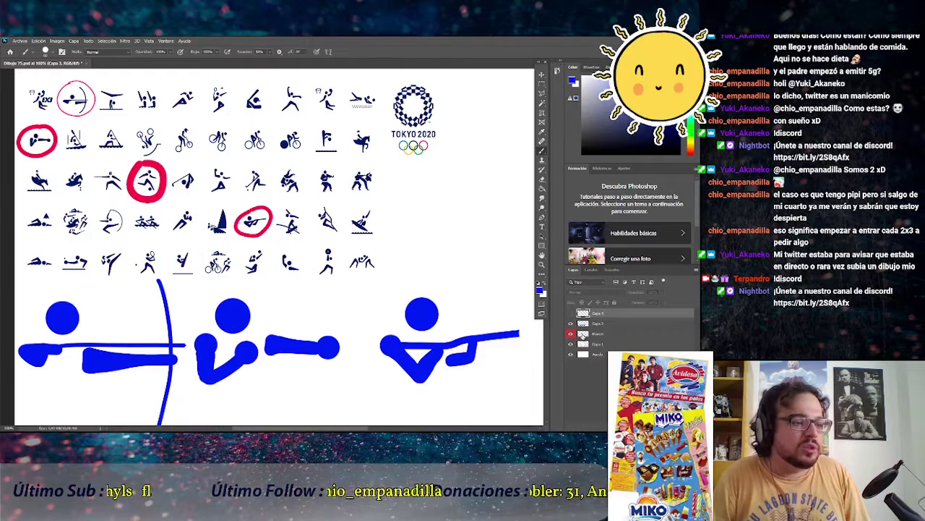
click(593, 322)
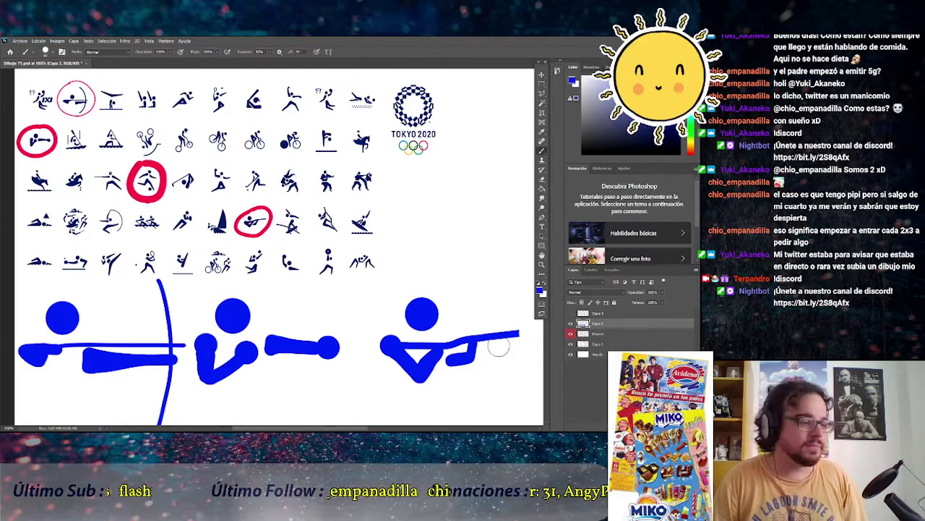
right_click(449, 226)
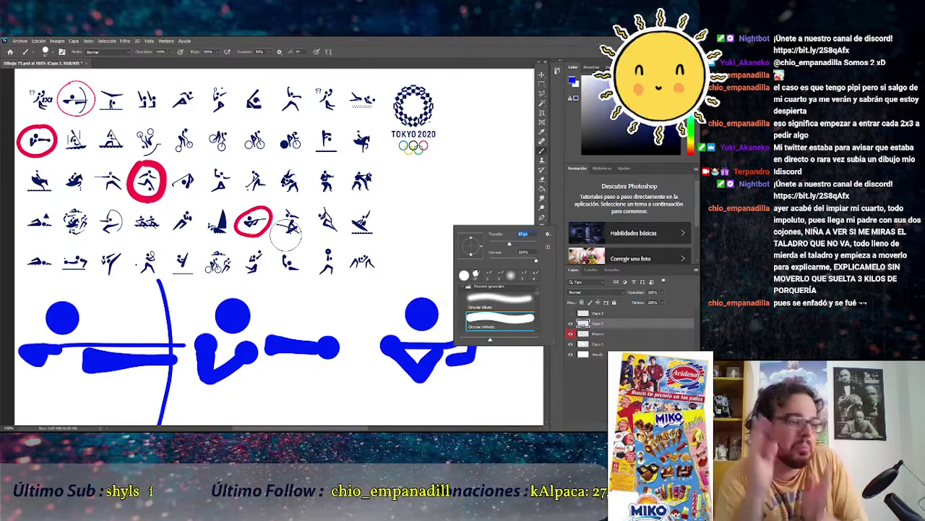
click(571, 326)
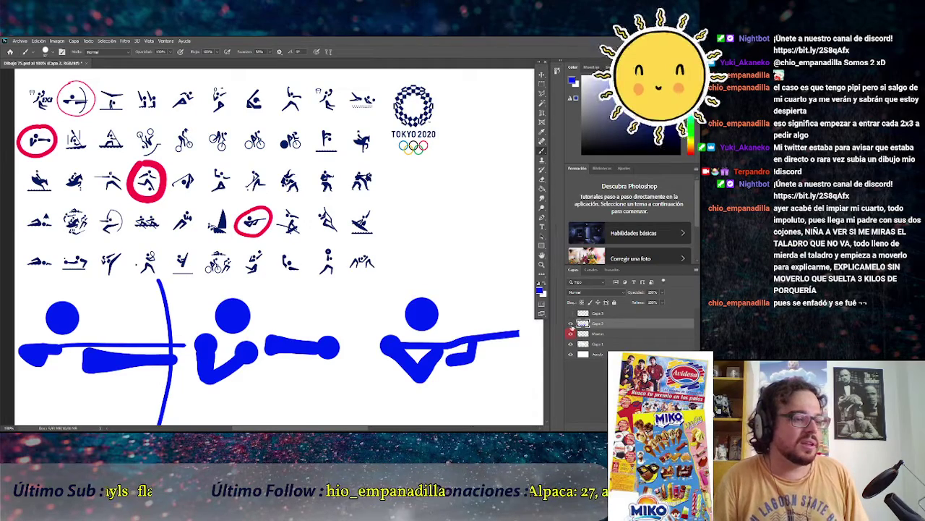
click(571, 325)
click(598, 313)
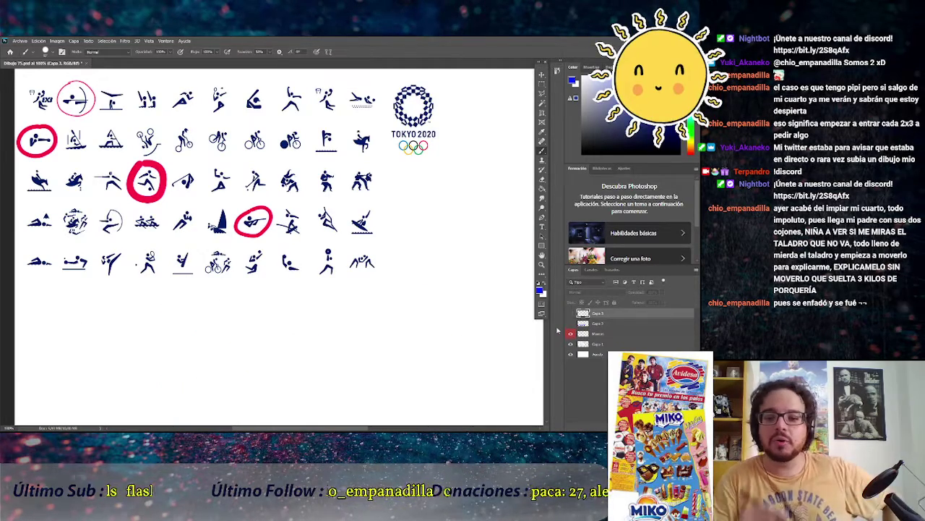
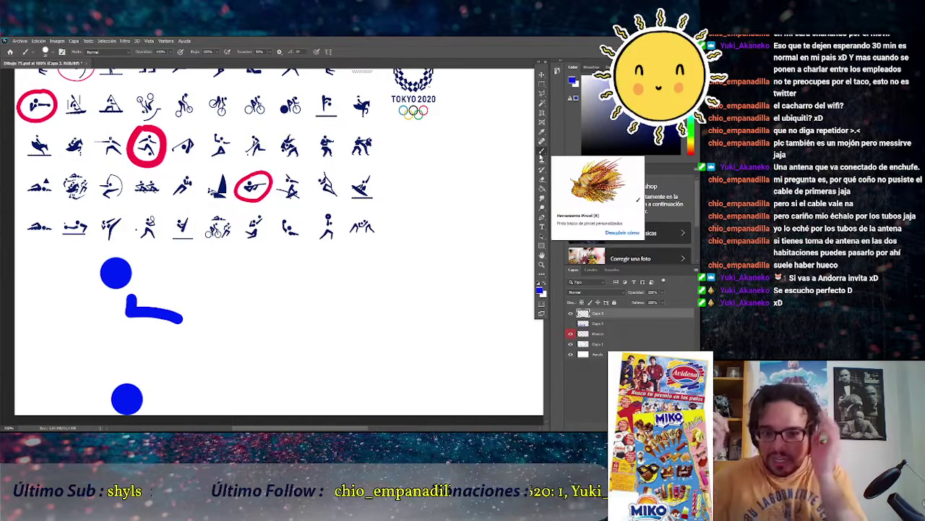
Try a thin-brush blue square outline beside the new figure with short red strokes at its upper corner, and undo these strokes
right_click(332, 318)
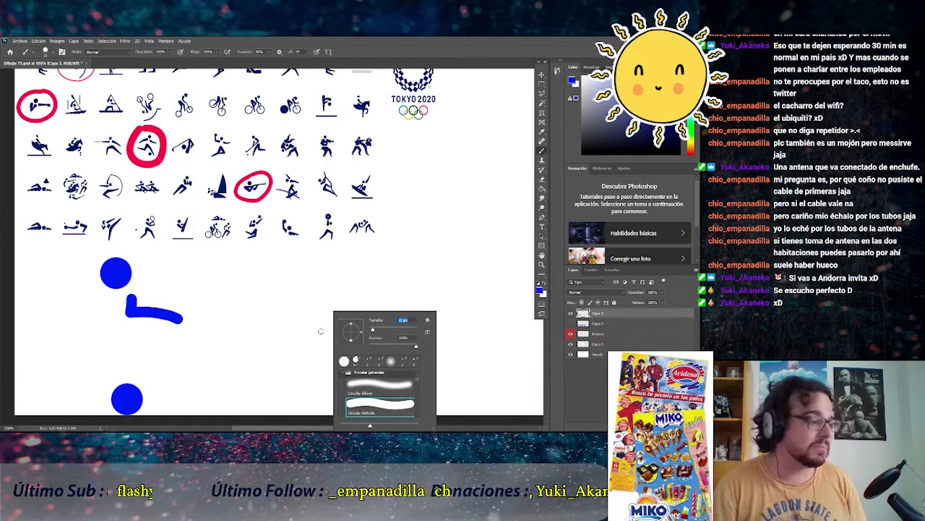
click(443, 257)
drag(442, 256, 395, 255)
mouse_move(316, 257)
mouse_down()
mouse_move(324, 403)
mouse_move(454, 400)
mouse_move(443, 255)
mouse_up()
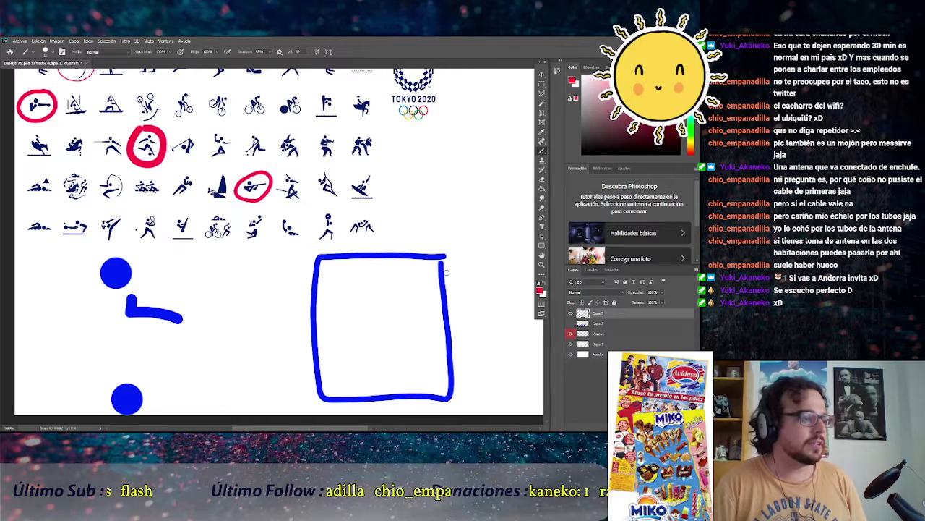
drag(454, 261, 471, 271)
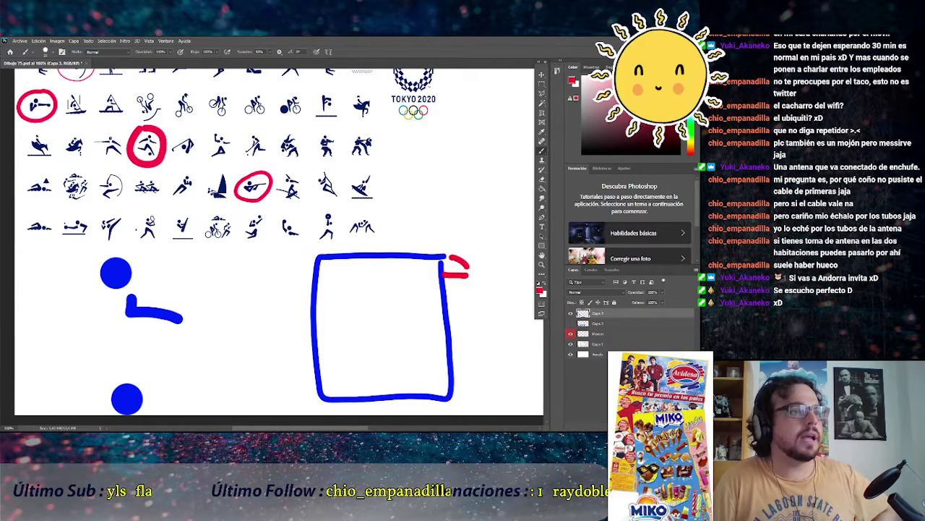
click(690, 108)
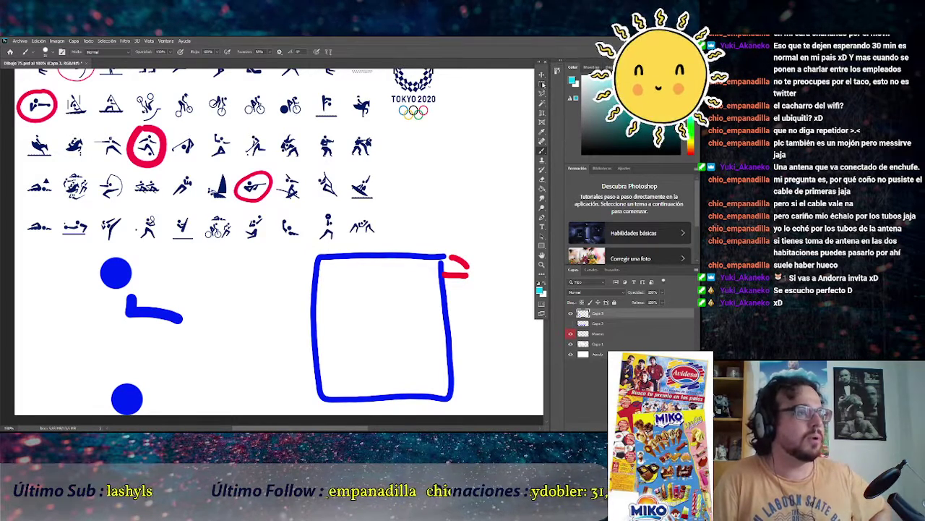
key(v)
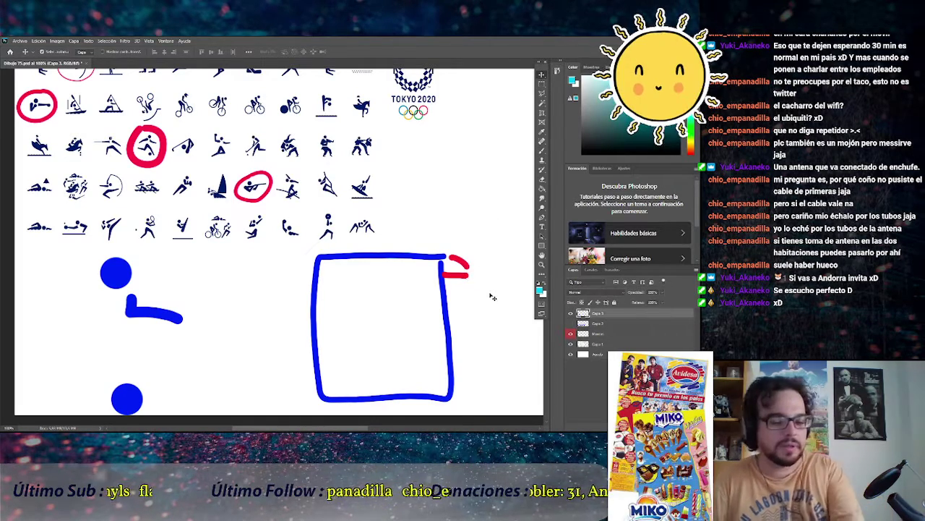
key(ctrl+z)
key(ctrl+z)
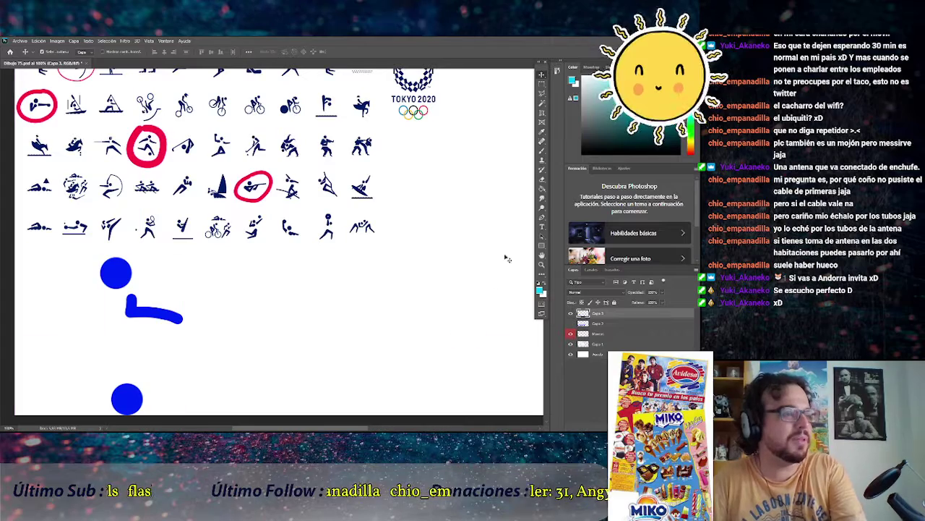
Paint a large blue square outline on Capa 3 with the thin brush, below the pictograms and beside the unfinished figure
click(541, 84)
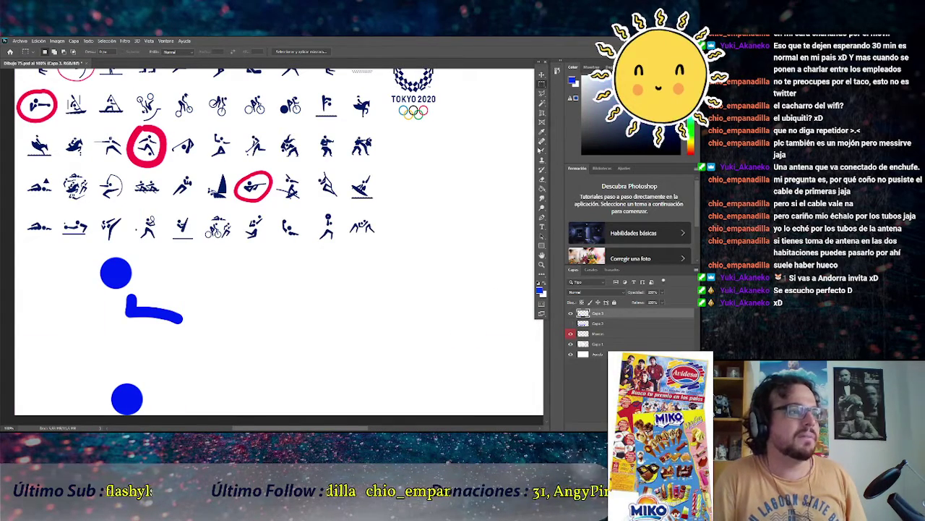
click(543, 151)
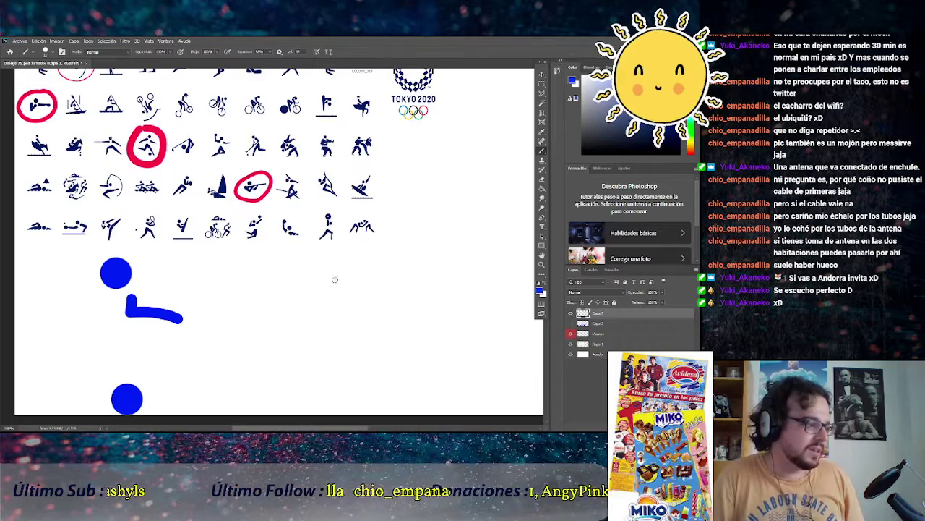
drag(332, 255, 334, 409)
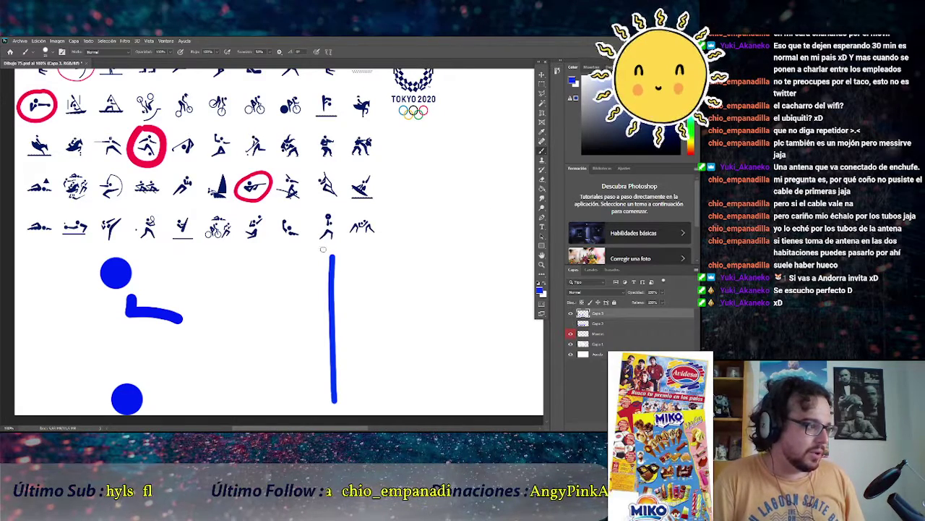
mouse_move(331, 256)
mouse_down()
mouse_move(476, 251)
mouse_move(476, 320)
mouse_up()
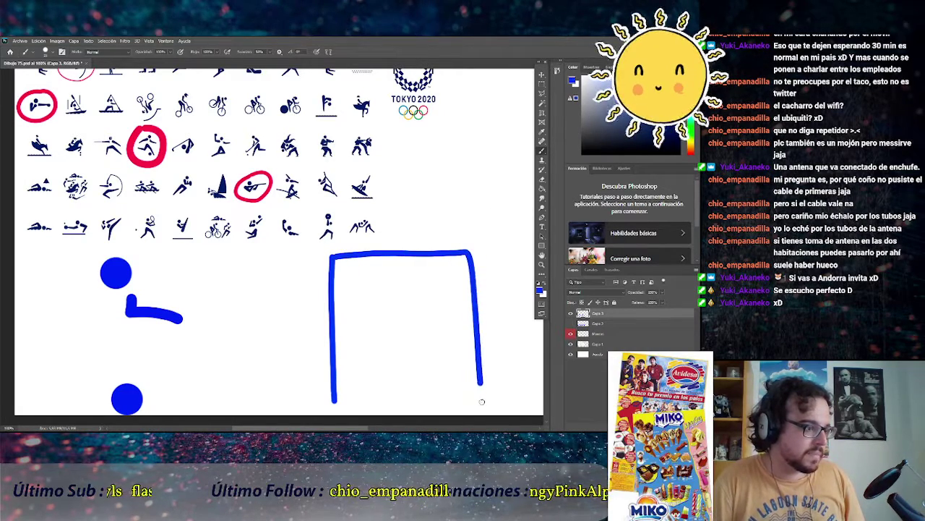
drag(410, 406, 334, 407)
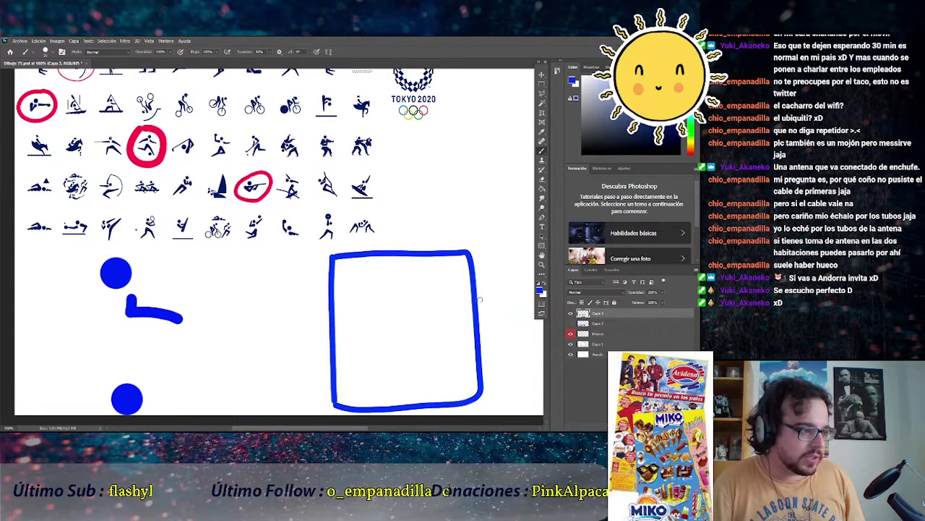
Sketch the plan's upper half with an L-shaped inner wall, a line extending out through the right side, and small bumps along the outer edges
mouse_move(477, 299)
mouse_down()
mouse_move(491, 310)
mouse_move(482, 313)
mouse_move(499, 291)
mouse_move(541, 291)
mouse_up()
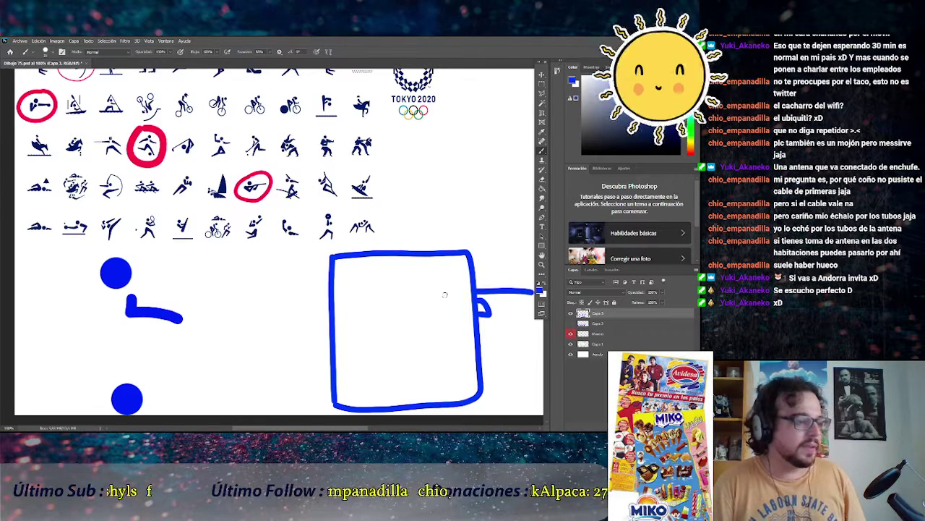
drag(475, 293, 459, 295)
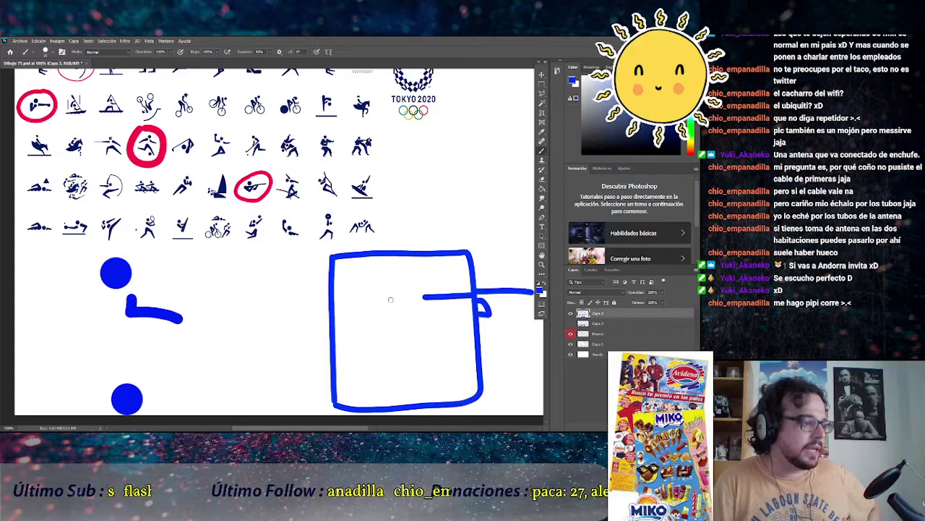
drag(388, 285, 387, 258)
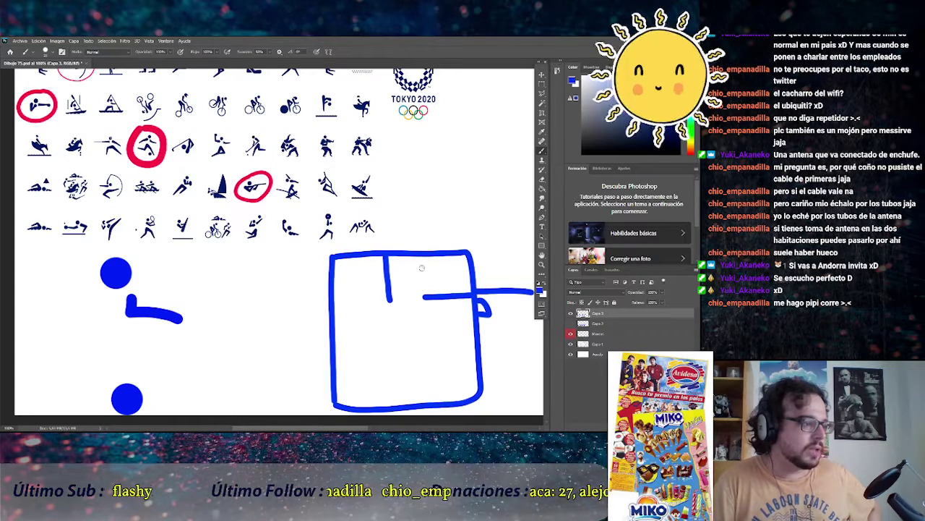
mouse_move(463, 249)
mouse_down()
mouse_move(454, 231)
mouse_move(434, 227)
mouse_up()
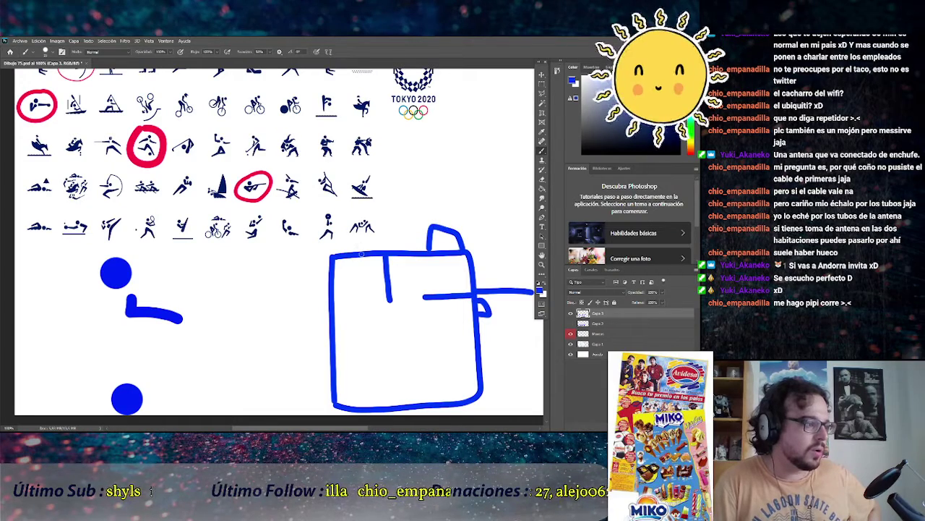
drag(361, 247, 330, 256)
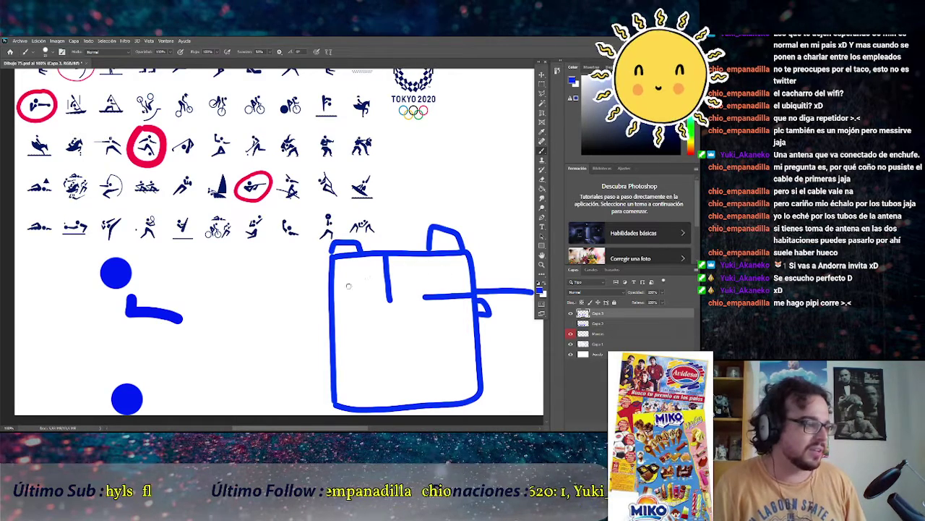
drag(391, 300, 367, 300)
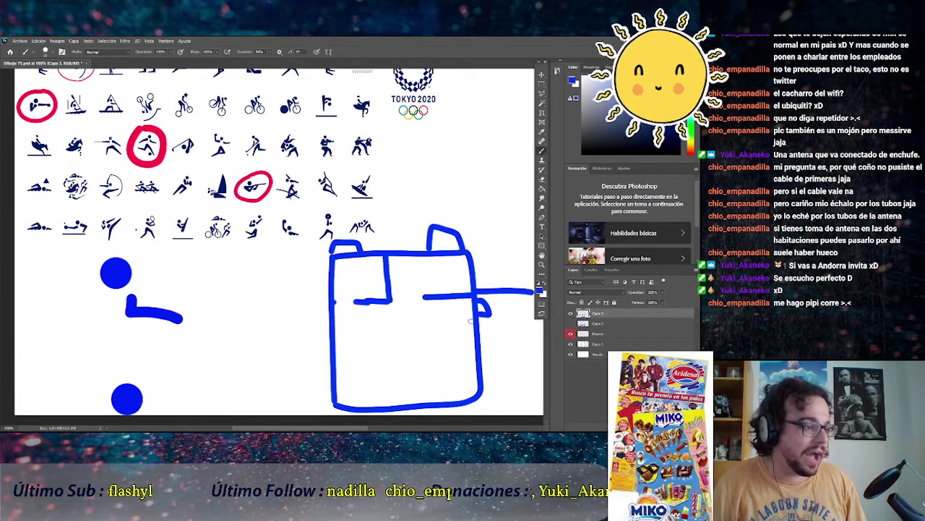
Complete the floor plan's lower half in blue with two stacked inner rooms, a narrow box on the bottom wall and a lower corner room
mouse_move(474, 319)
mouse_down()
mouse_move(359, 321)
mouse_move(359, 356)
mouse_move(429, 324)
mouse_up()
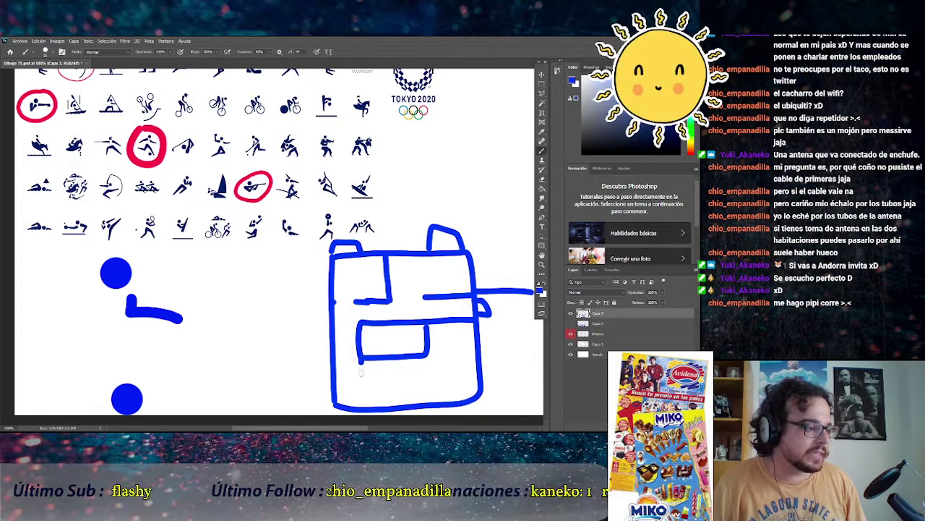
drag(361, 381, 430, 376)
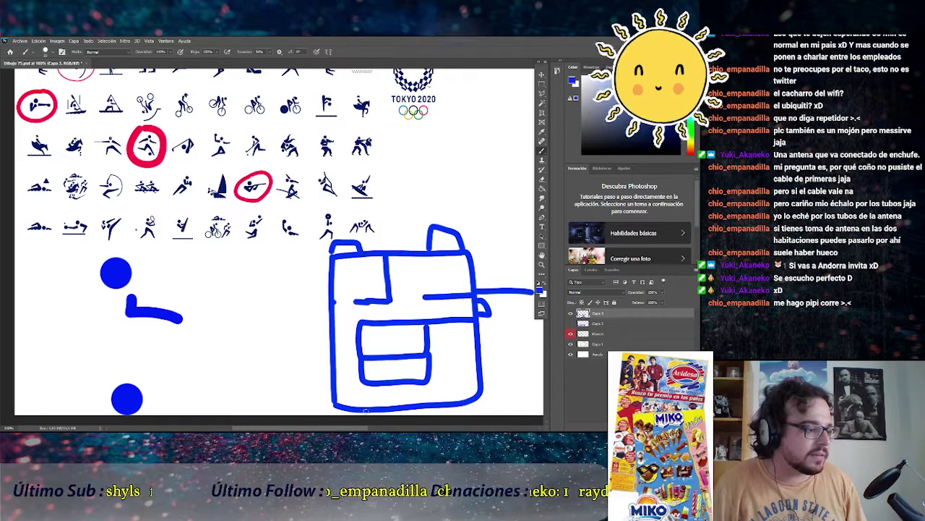
mouse_move(366, 409)
mouse_down()
mouse_move(376, 396)
mouse_move(421, 397)
mouse_up()
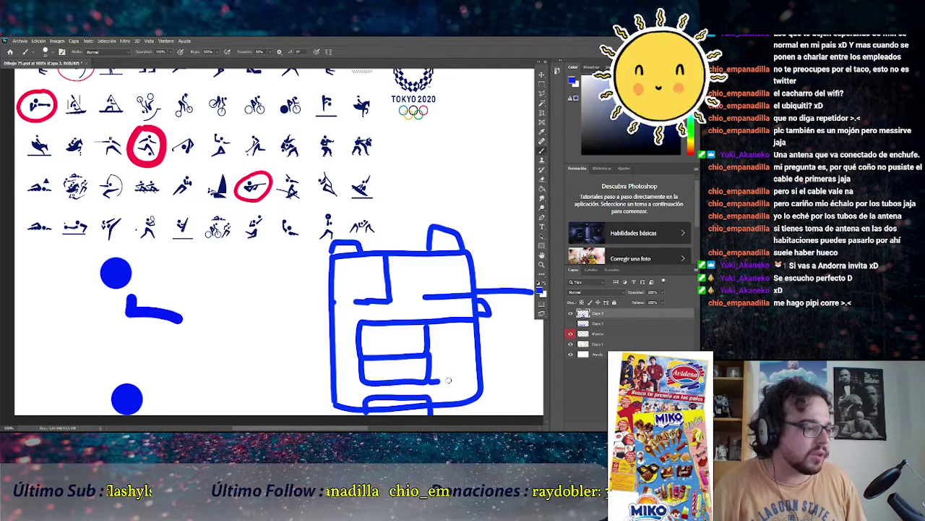
drag(449, 380, 495, 378)
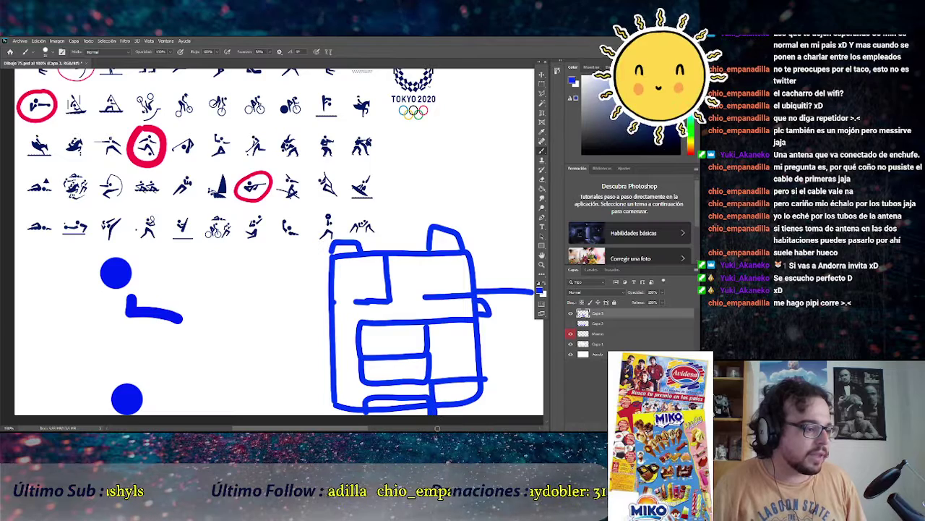
drag(486, 377, 490, 412)
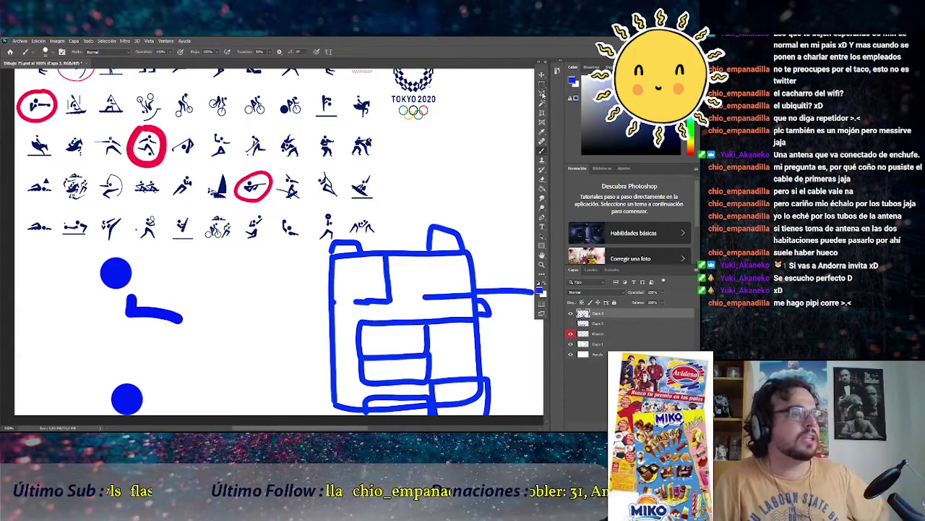
Mark points on the floor plan with short red dots and strokes along the inner walls and outer edge, plus a yellow mark at the bottom wall
click(691, 75)
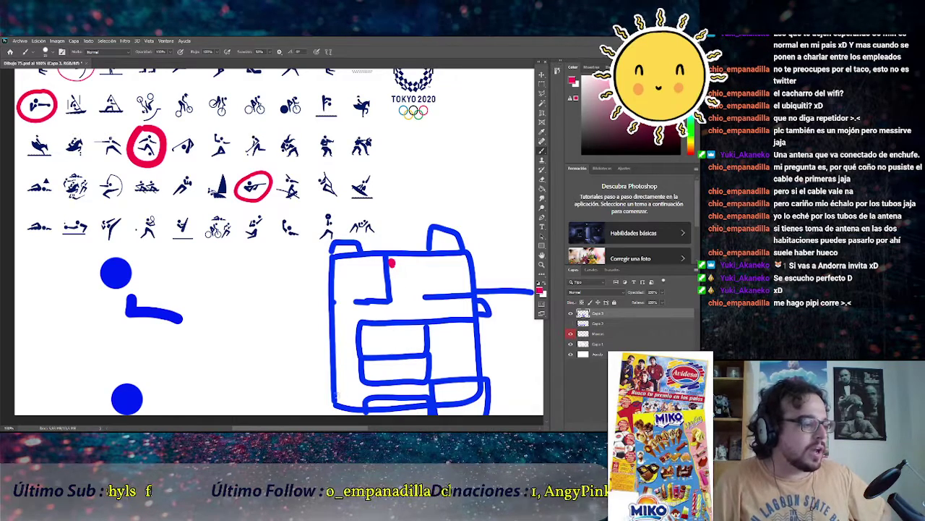
click(337, 394)
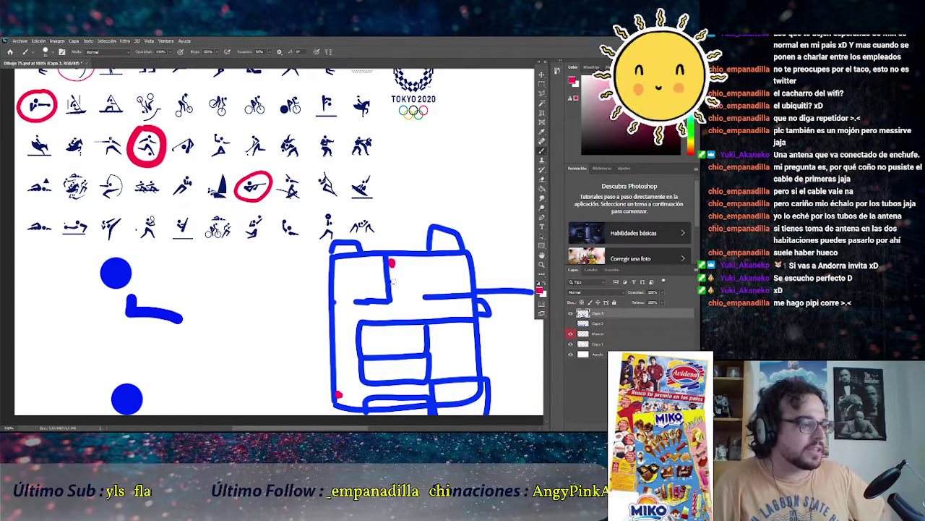
drag(388, 278, 400, 285)
mouse_move(341, 355)
mouse_down()
mouse_move(349, 360)
mouse_move(337, 395)
mouse_up()
click(376, 410)
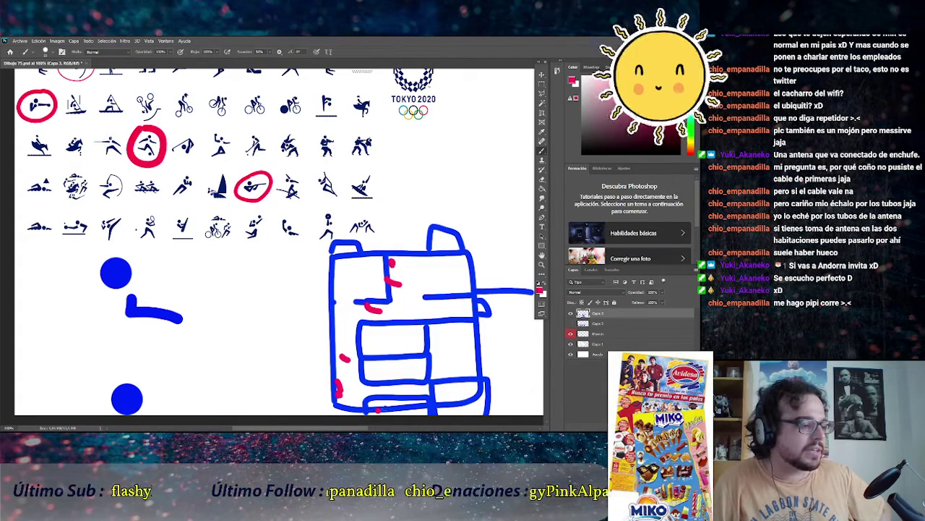
click(692, 134)
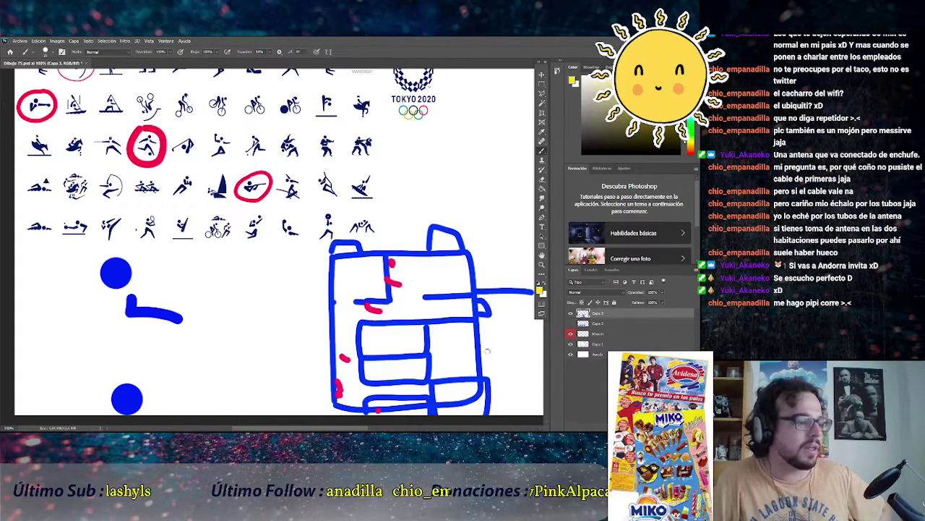
drag(372, 411, 385, 408)
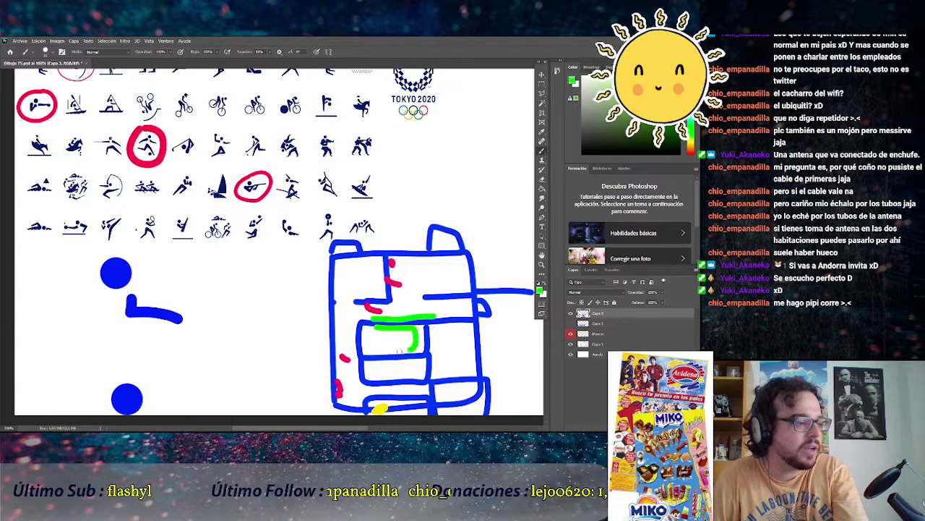
Outline the two inner rooms in green and trace an orange route through the marked points from the upper wall to the yellow mark
mouse_move(369, 329)
mouse_down()
mouse_move(369, 354)
mouse_move(418, 355)
mouse_up()
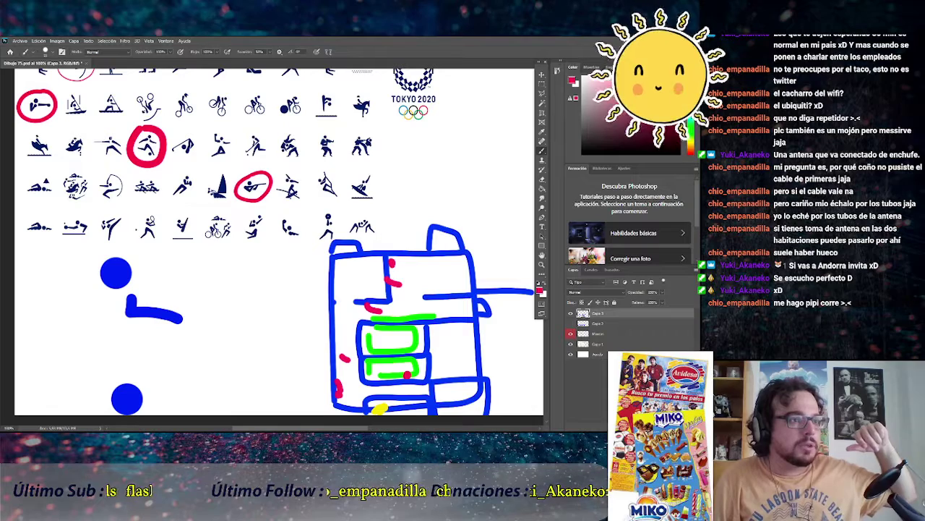
click(691, 150)
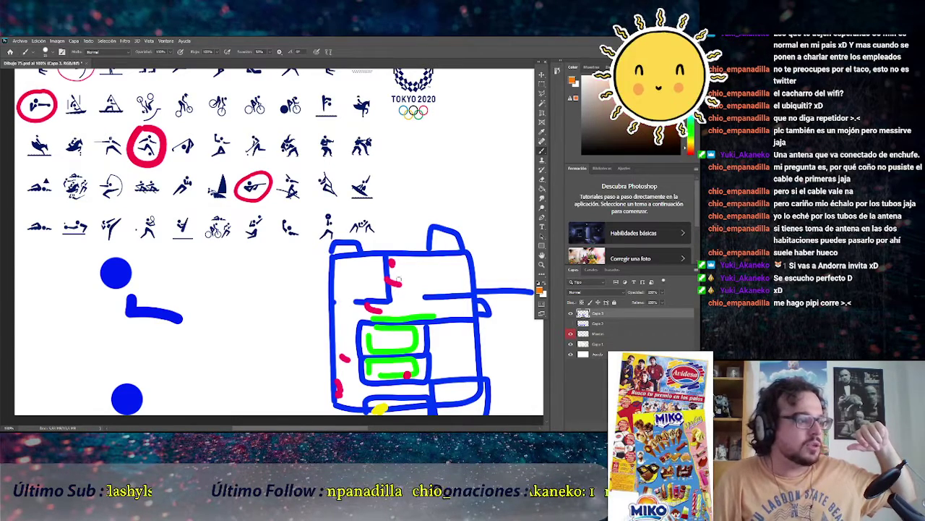
mouse_move(395, 266)
mouse_down()
mouse_move(397, 303)
mouse_move(349, 311)
mouse_move(343, 331)
mouse_move(347, 383)
mouse_move(389, 399)
mouse_up()
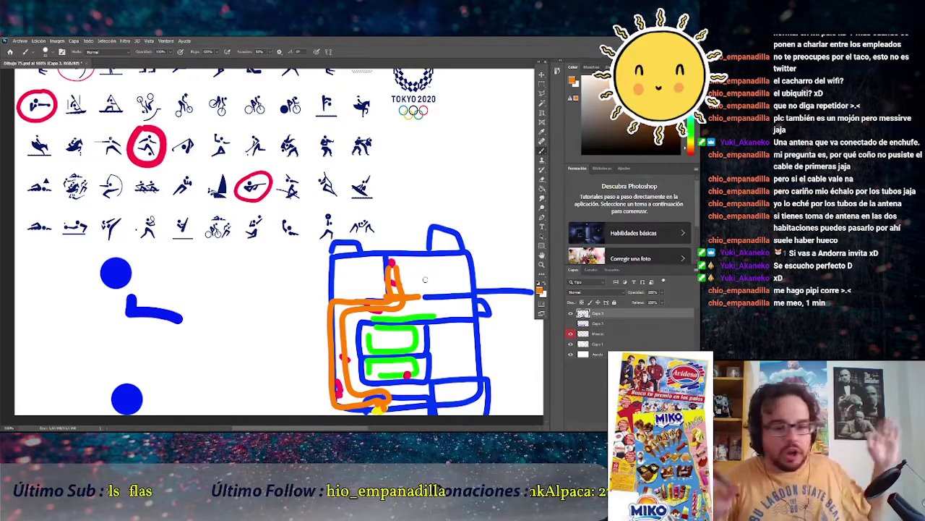
Return to the blue brush colour and remove the unfinished arm between the new figure's head and ball using a larger brush size
click(542, 133)
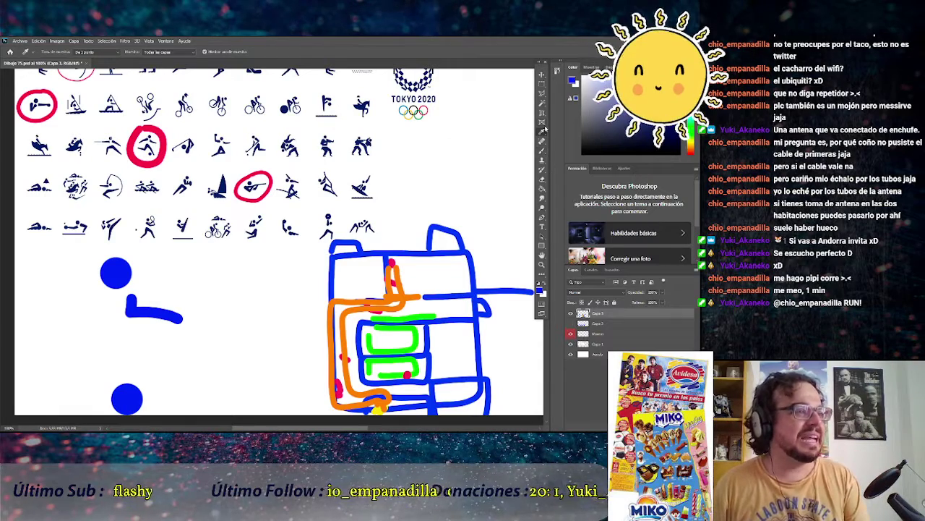
key(b)
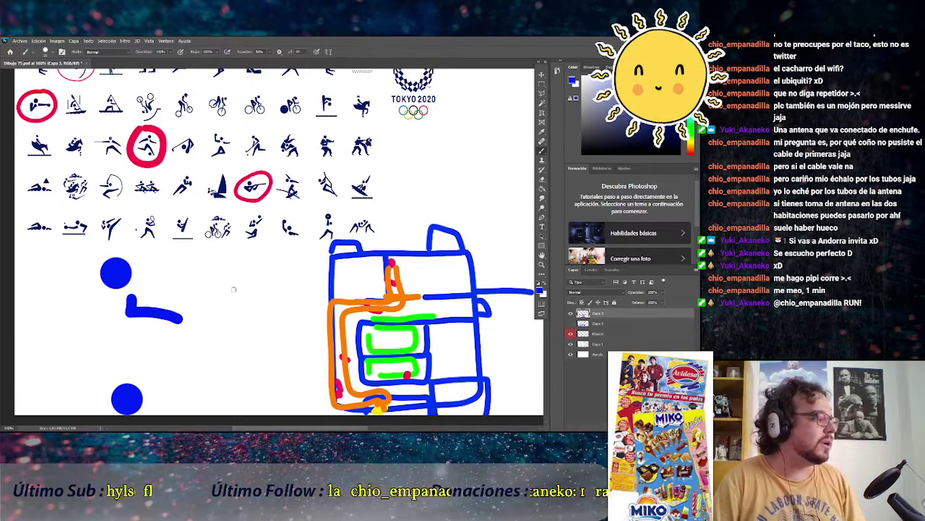
drag(188, 326, 155, 313)
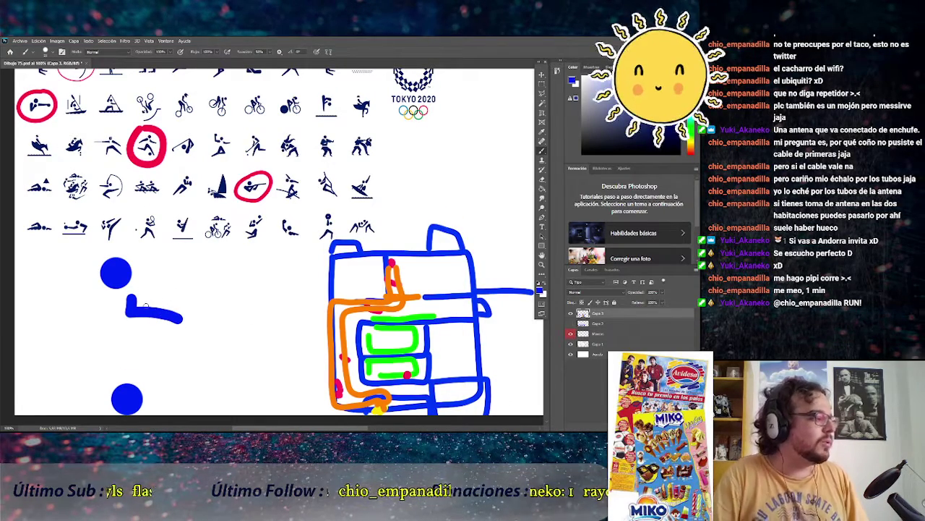
right_click(258, 299)
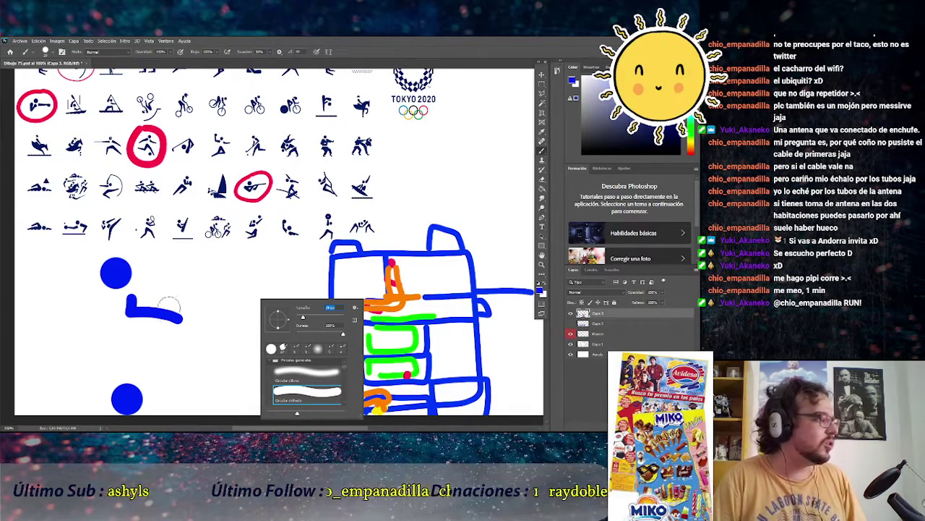
mouse_move(130, 314)
mouse_down()
mouse_move(135, 301)
mouse_move(132, 311)
mouse_move(180, 320)
mouse_up()
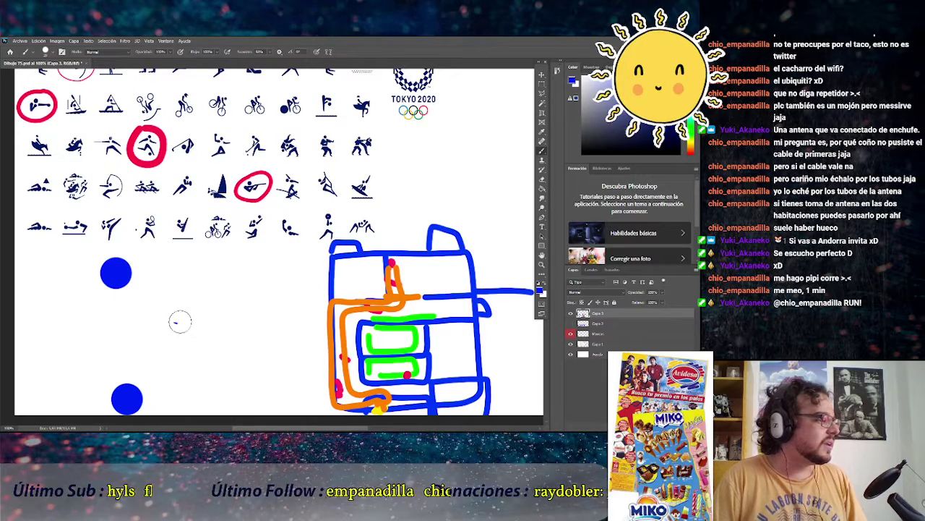
Paint the footballer's two tapered blue arms with a smaller brush, spreading outward and downward on both sides below the head
right_click(109, 303)
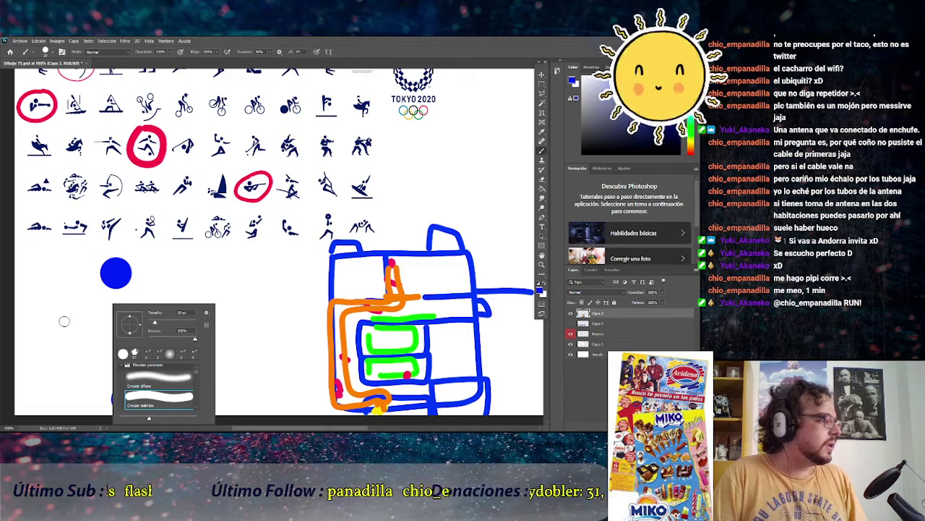
click(61, 322)
click(59, 324)
drag(66, 320, 103, 304)
click(102, 307)
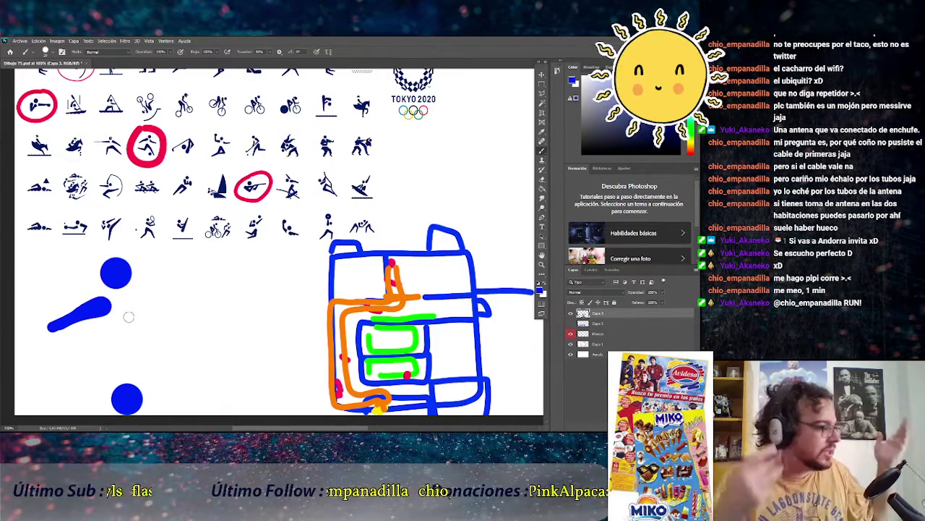
mouse_move(138, 305)
mouse_down()
mouse_move(136, 297)
mouse_move(135, 311)
mouse_move(195, 325)
mouse_up()
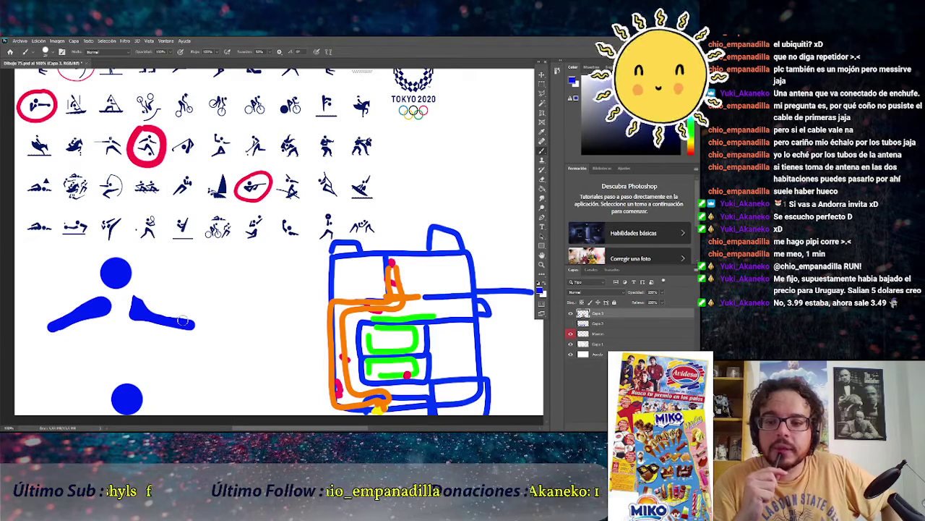
Paint the footballer's legs in blue on Capa 3, one bent backward and the other extending diagonally past the ball
scroll(184, 320, down, 2)
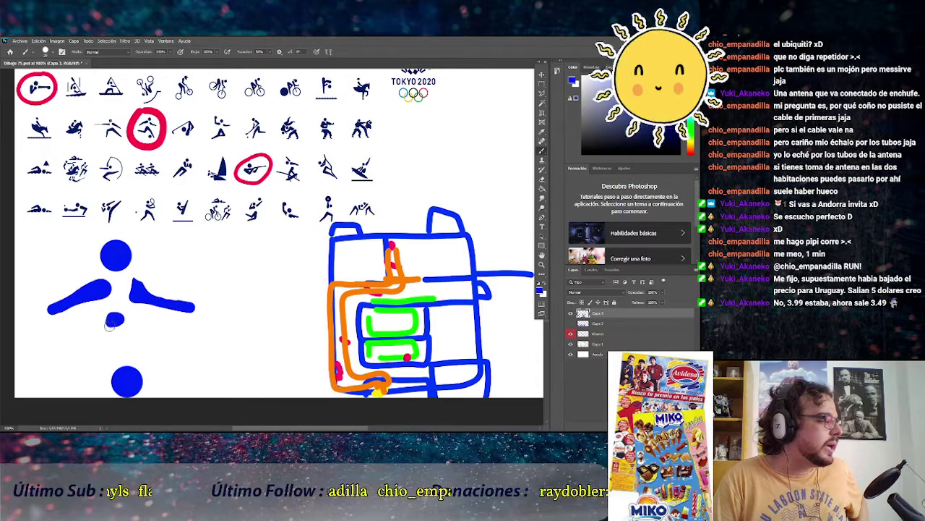
mouse_move(114, 320)
mouse_down()
mouse_move(99, 360)
mouse_move(85, 366)
mouse_move(40, 344)
mouse_up()
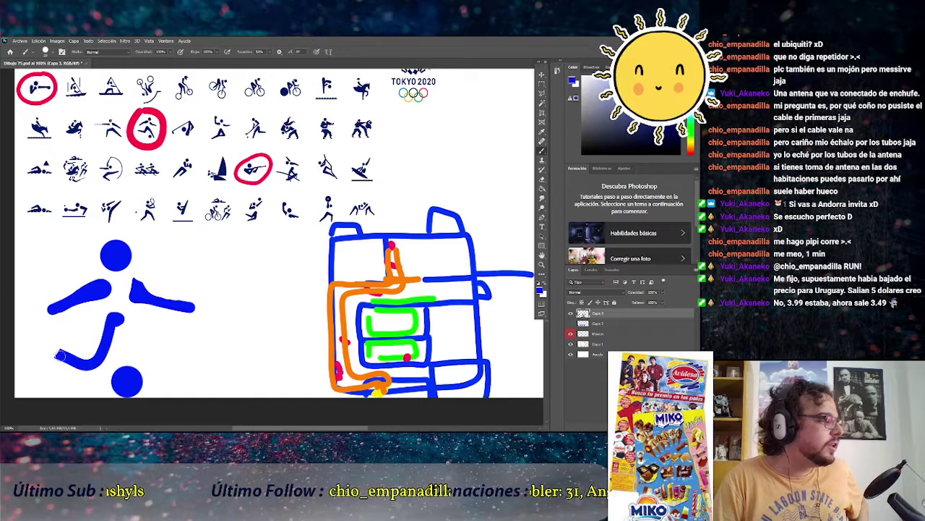
key(bracketright)
key(bracketright)
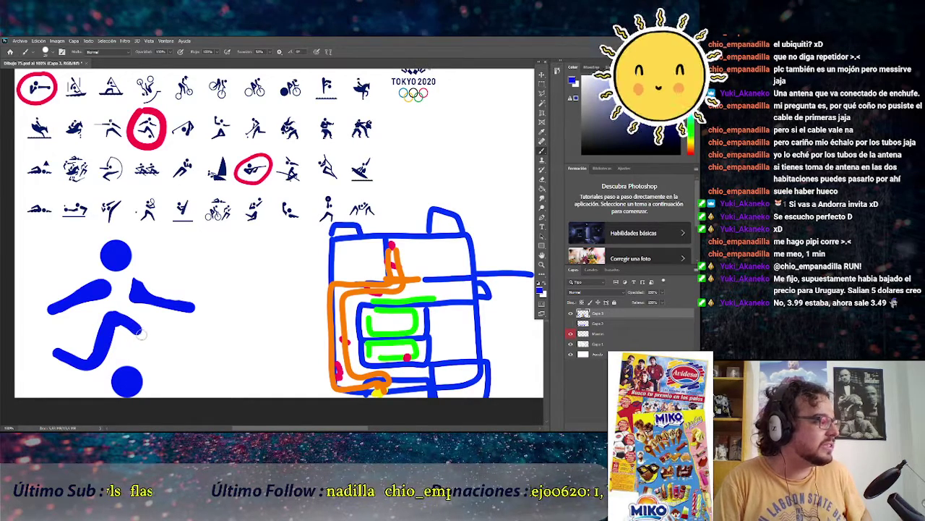
mouse_move(127, 326)
mouse_down()
mouse_move(139, 332)
mouse_move(124, 323)
mouse_up()
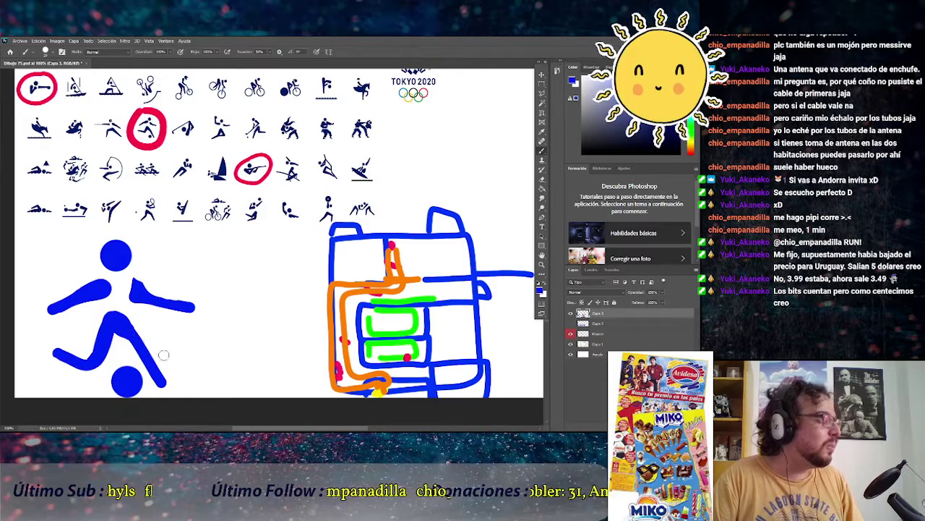
Erase the lower part of the footballer's bent leg with a resized eraser and repaint it in blue at a sharper angle
right_click(244, 354)
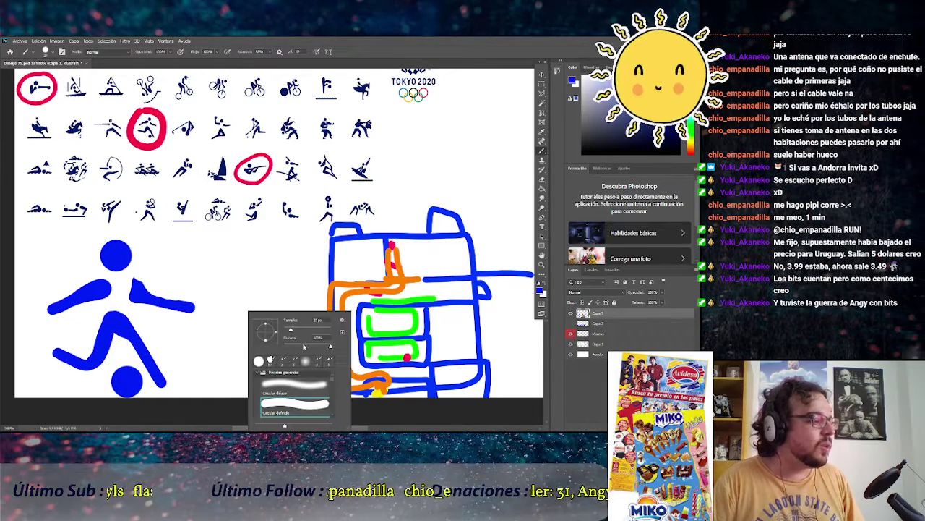
click(542, 180)
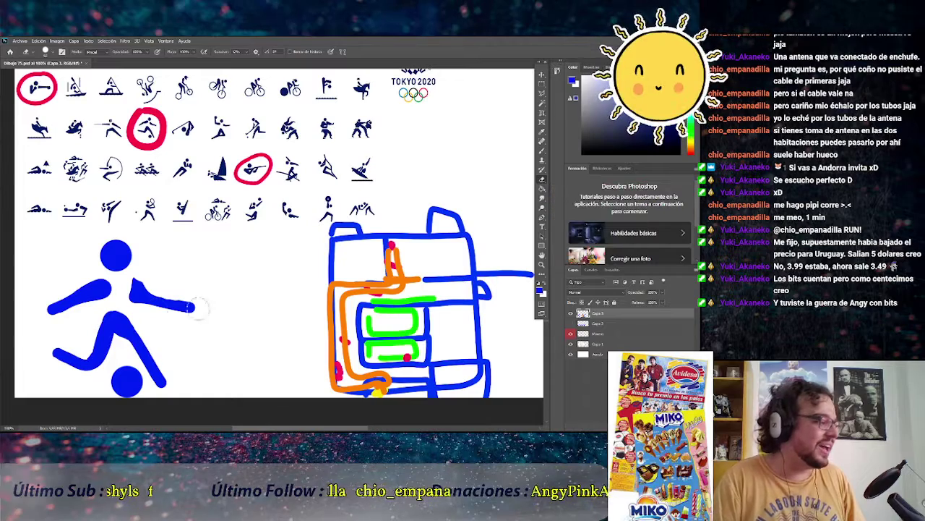
right_click(244, 295)
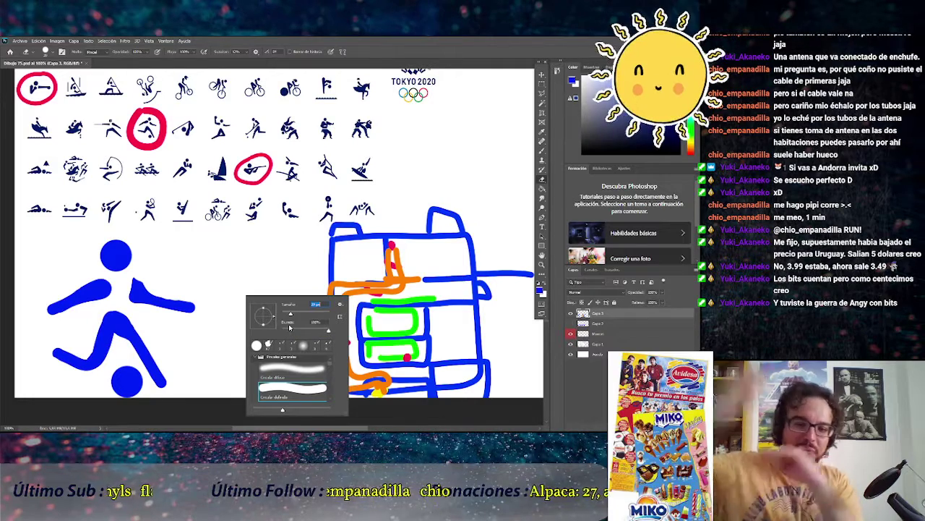
click(121, 345)
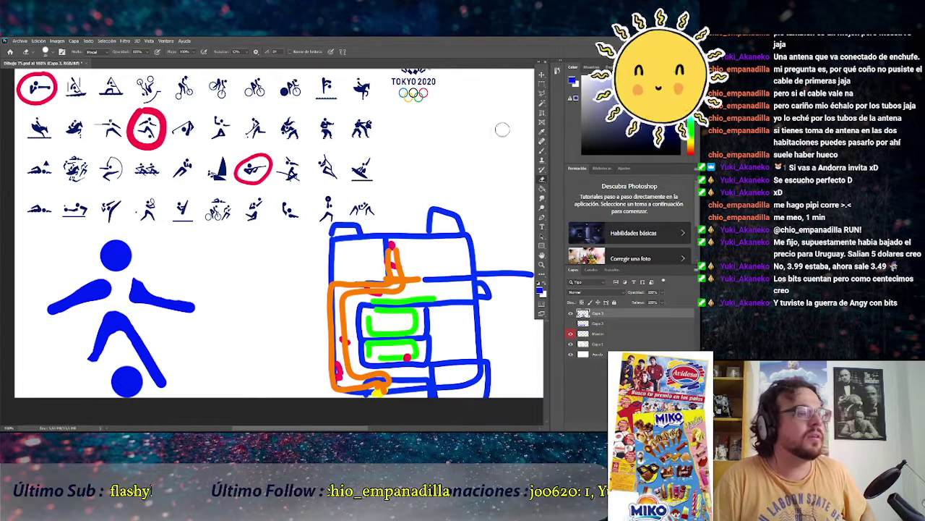
click(542, 152)
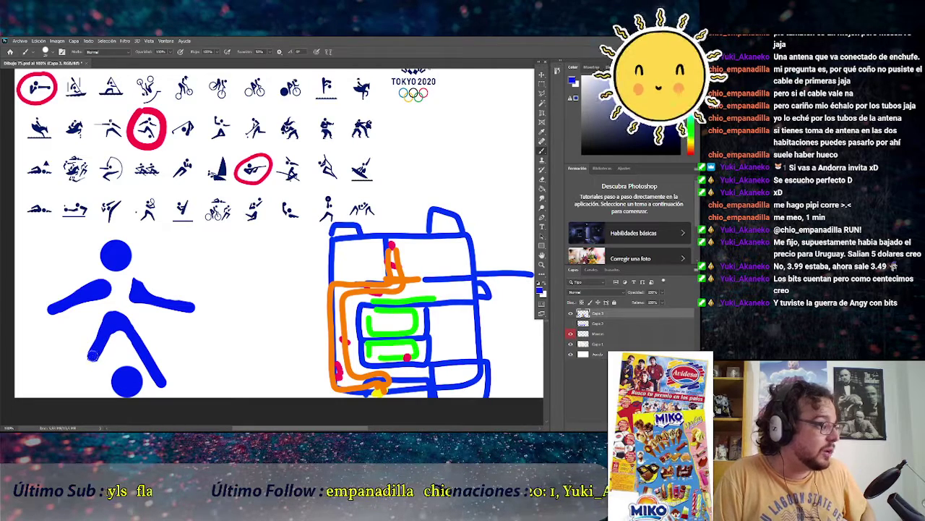
drag(93, 352, 57, 337)
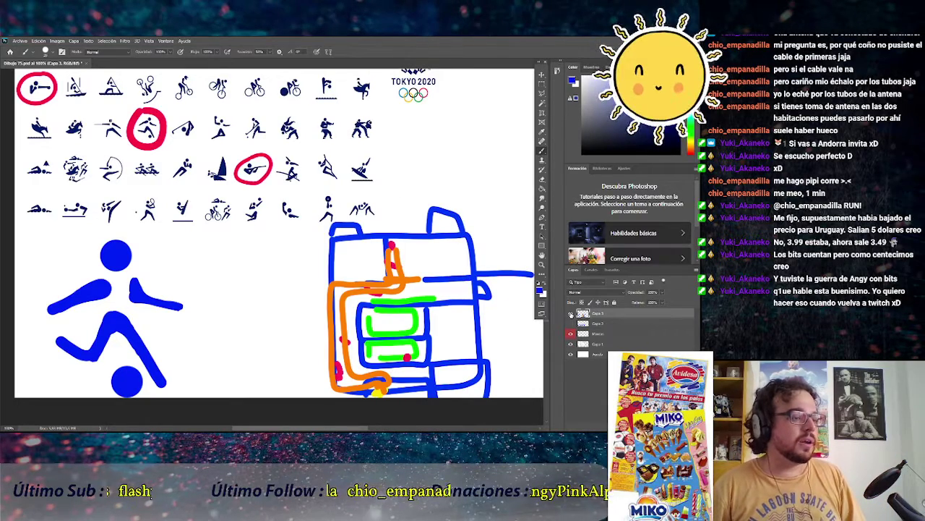
Compare the figures on Capa 2 and Capa 3 by toggling both layers' visibility, ending with Capa 2 shown and Capa 3 hidden
click(571, 314)
click(571, 314)
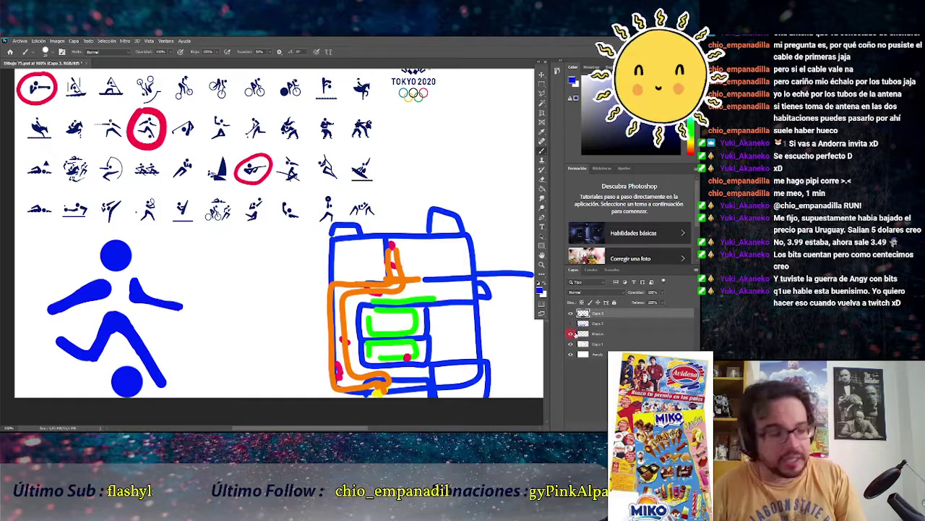
click(571, 313)
click(572, 323)
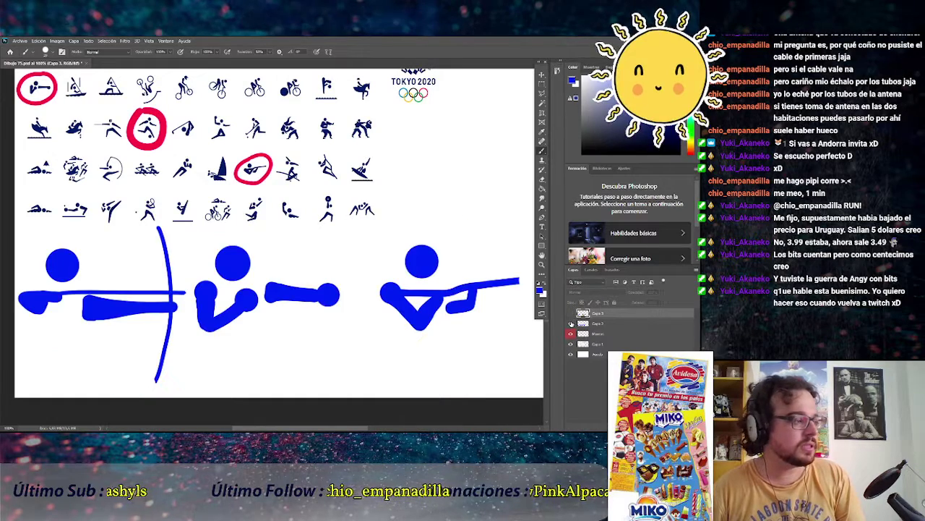
click(571, 323)
click(571, 314)
click(571, 323)
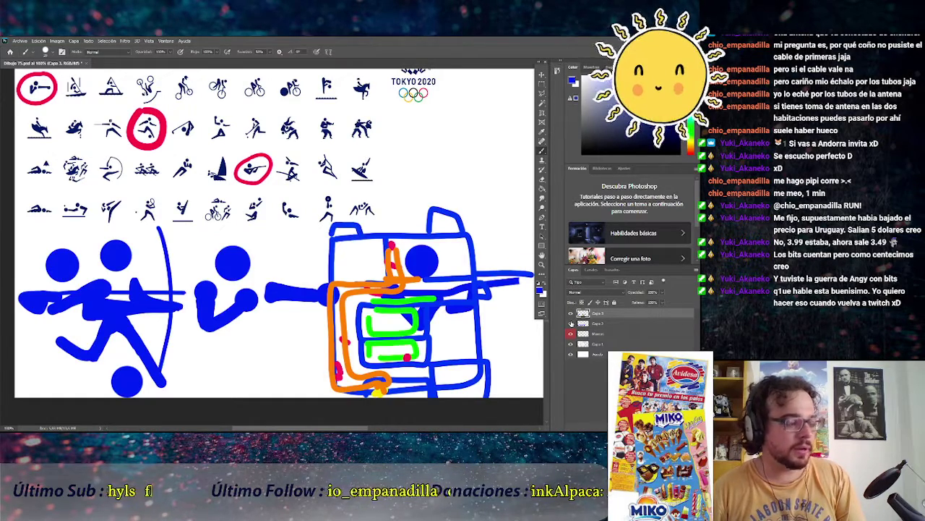
click(571, 313)
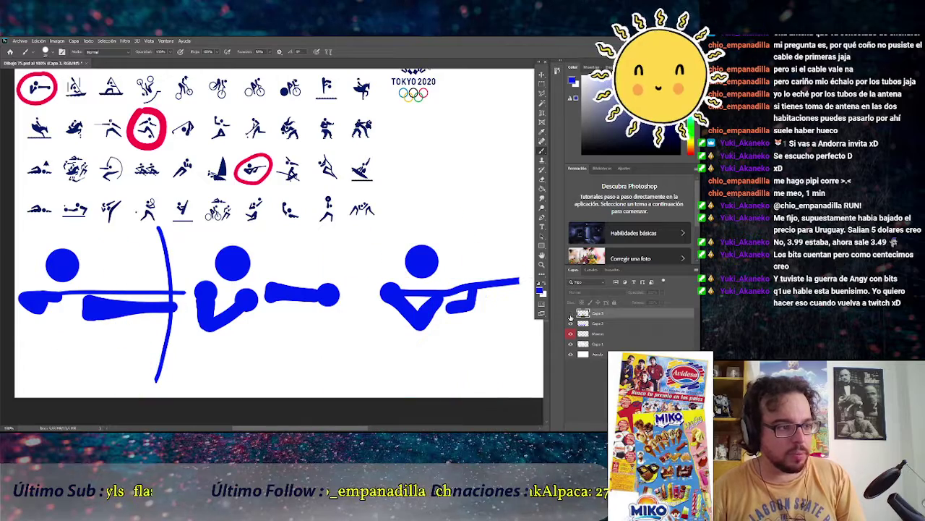
Add a new empty layer, Capa 4, above the hidden Capa 3
click(571, 314)
click(571, 313)
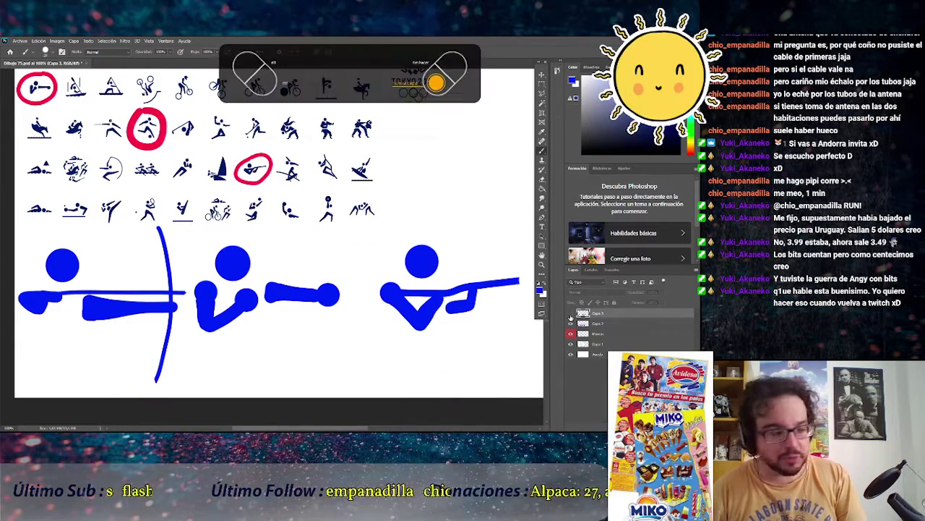
key(ctrl+shift+n)
click(423, 159)
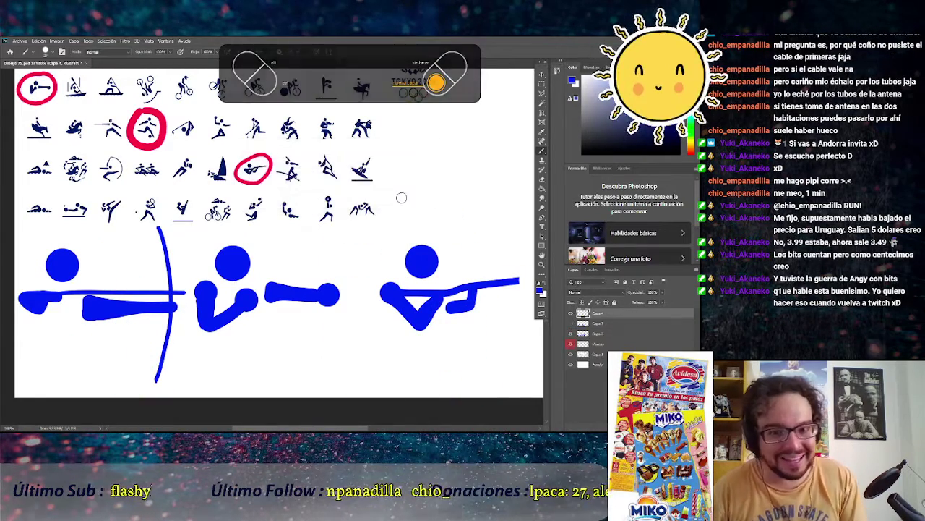
Review the earlier figures by toggling layer visibility, ending with Capa 2 and Capa 3 hidden and Capa 4 shown
click(571, 323)
click(571, 324)
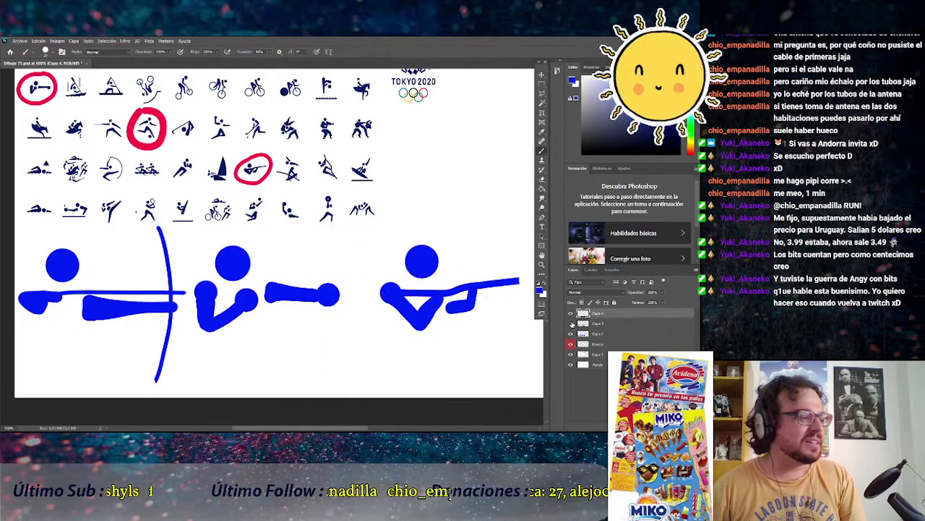
click(570, 313)
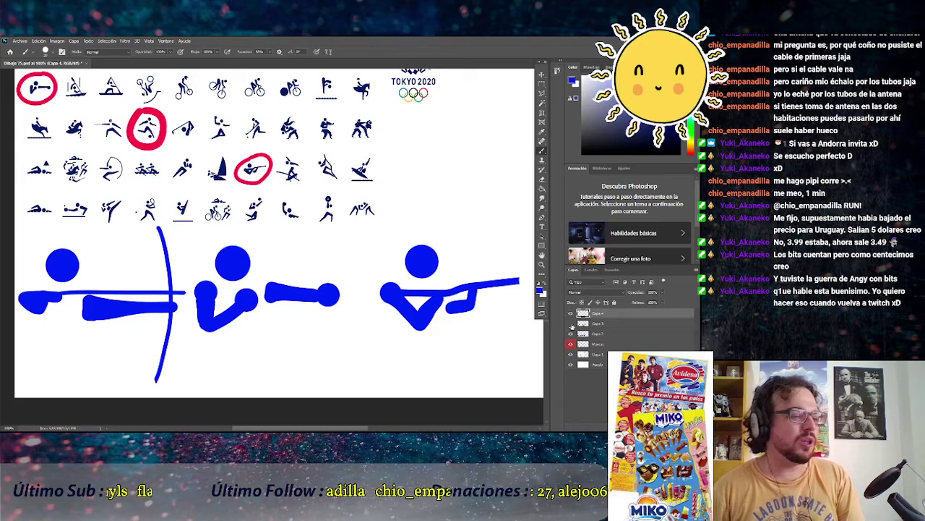
click(571, 333)
click(571, 334)
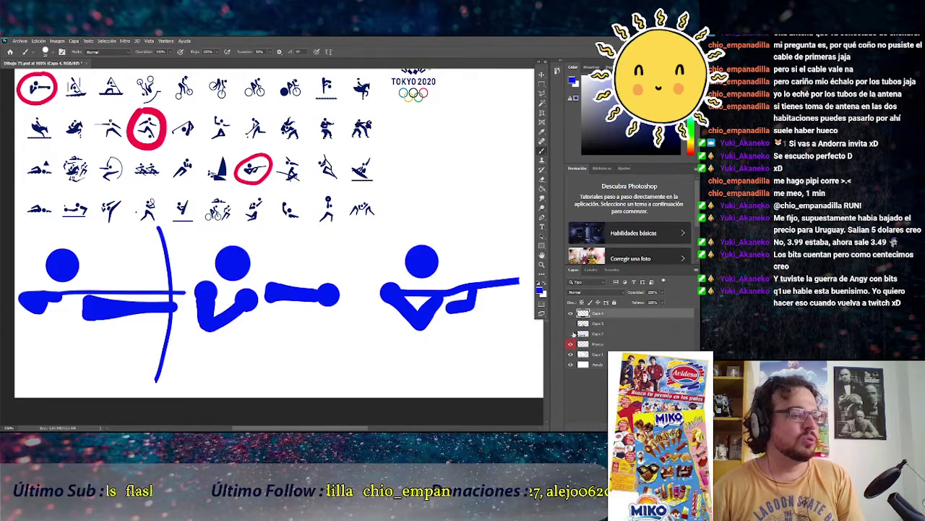
click(571, 333)
click(571, 333)
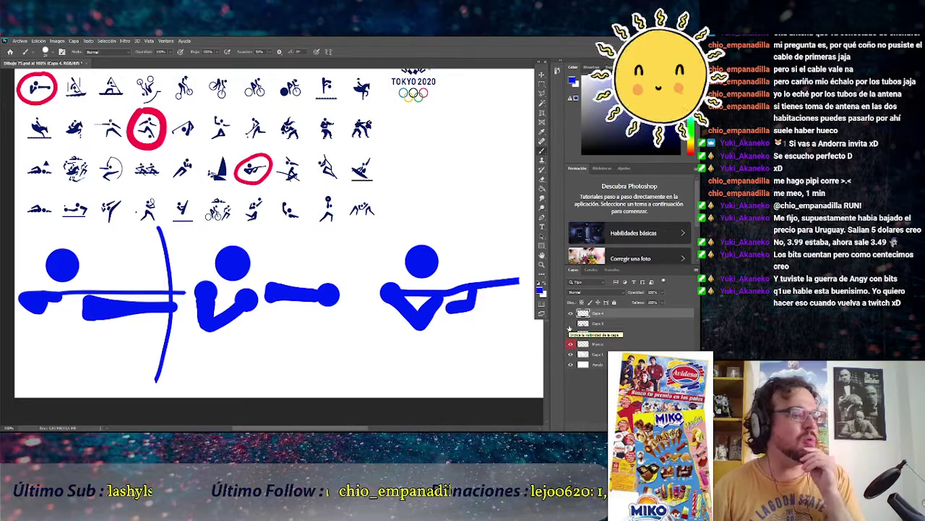
click(571, 334)
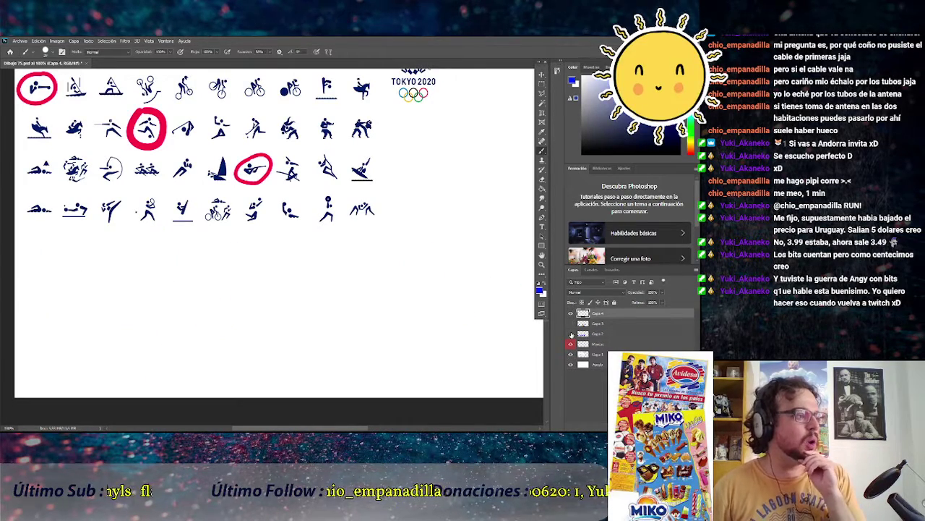
click(572, 335)
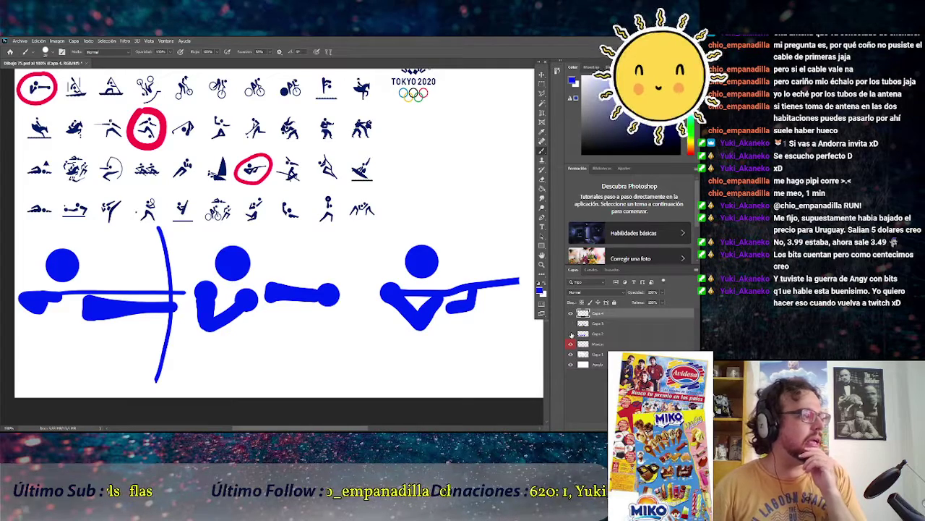
click(572, 335)
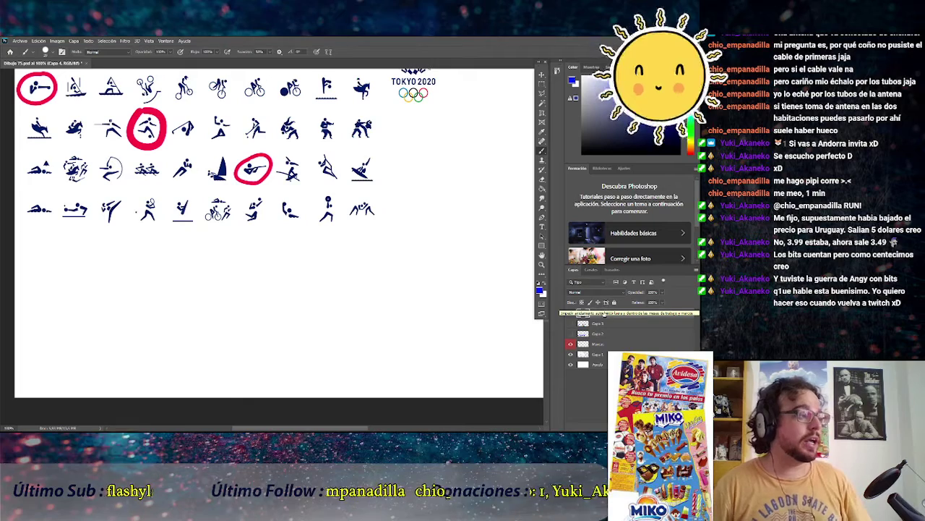
On the Marcas layer, circle the swimmer pictogram at the start of the bottom row with a resized brush, using the red sampled from the existing marks
click(544, 131)
click(597, 344)
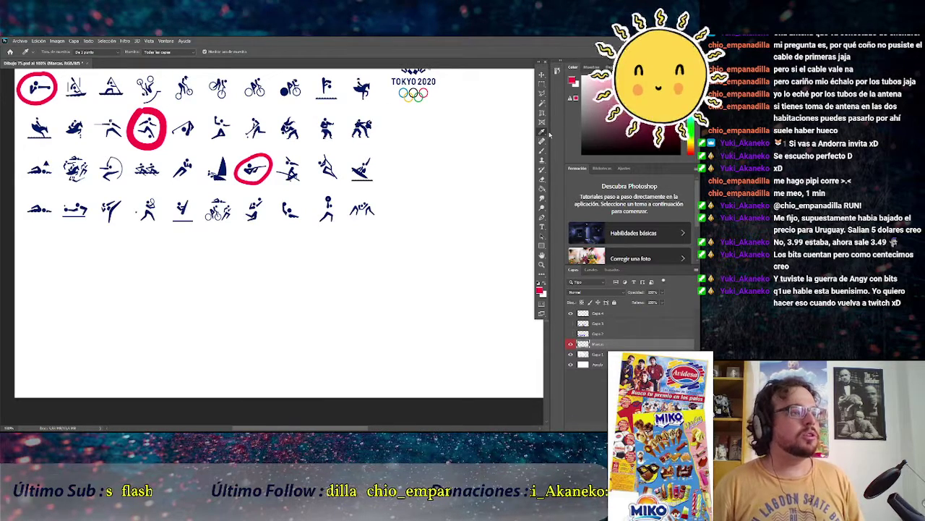
click(541, 153)
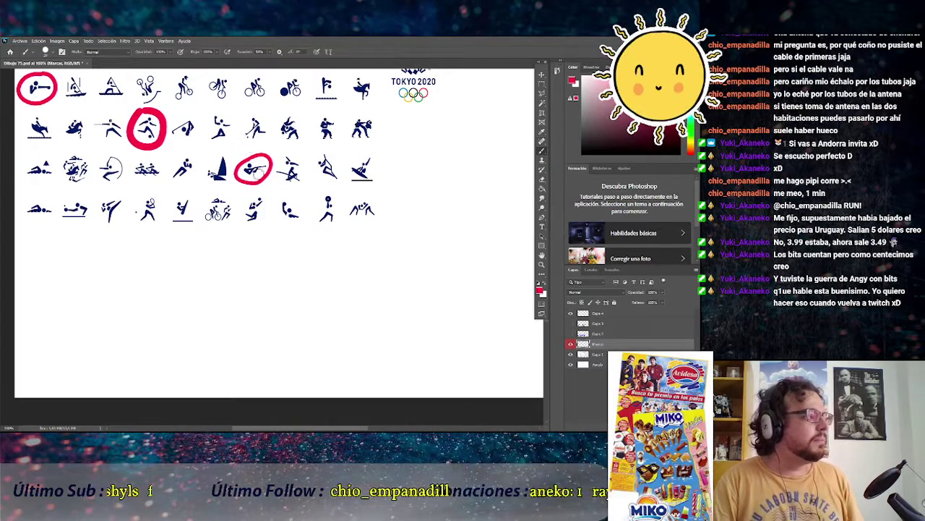
right_click(335, 219)
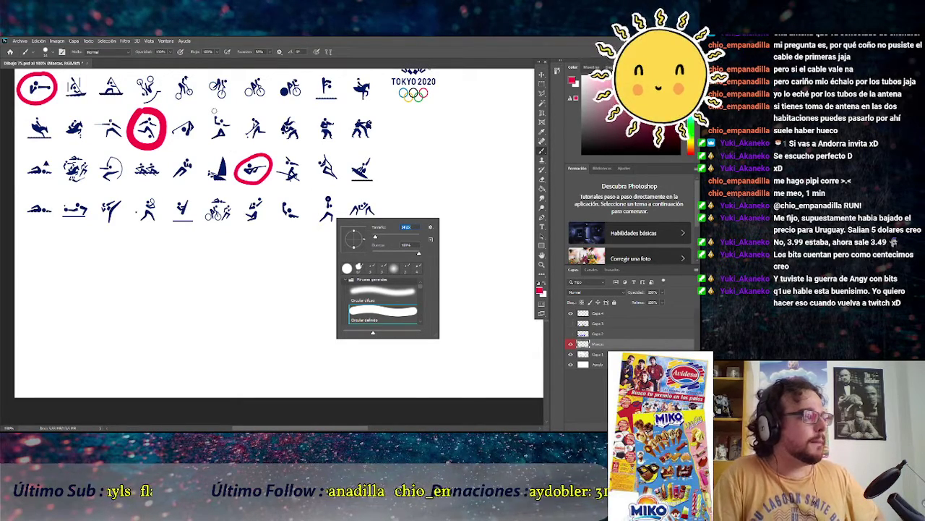
key(Return)
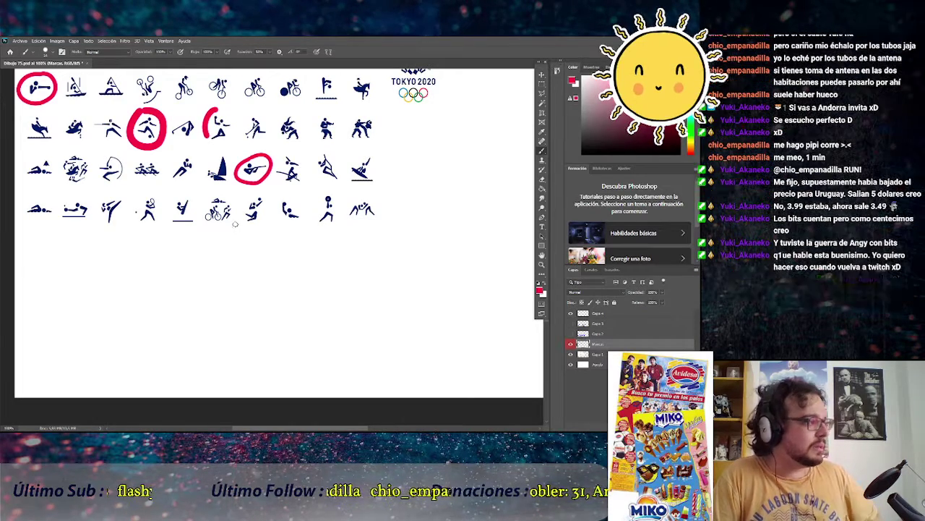
key(ctrl+z)
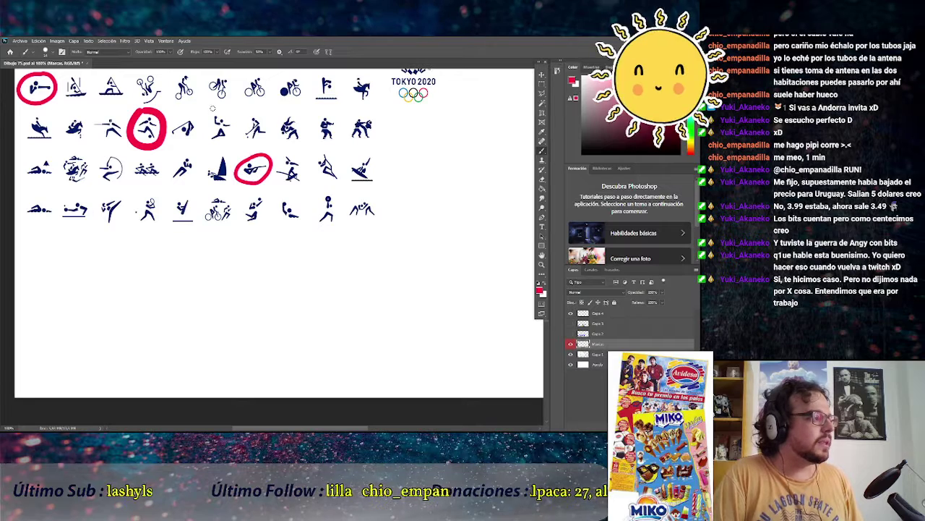
drag(214, 108, 205, 143)
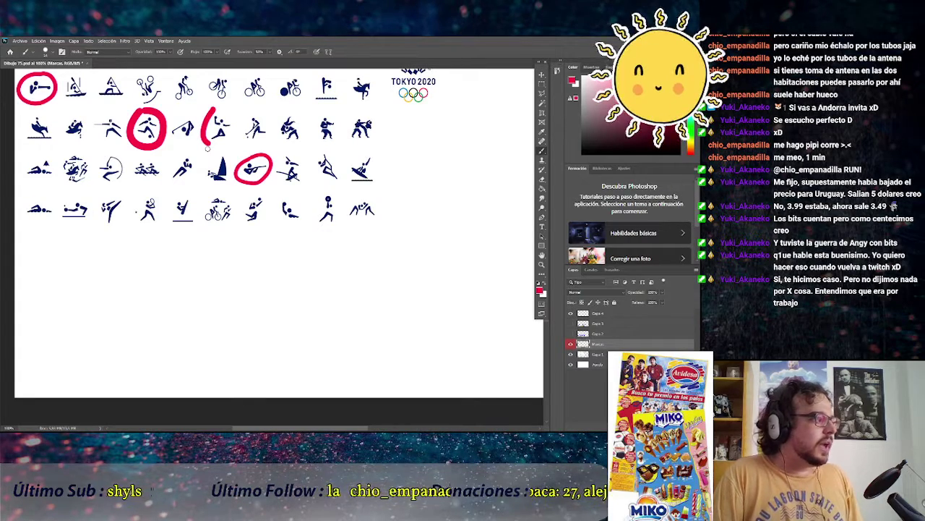
key(ctrl+z)
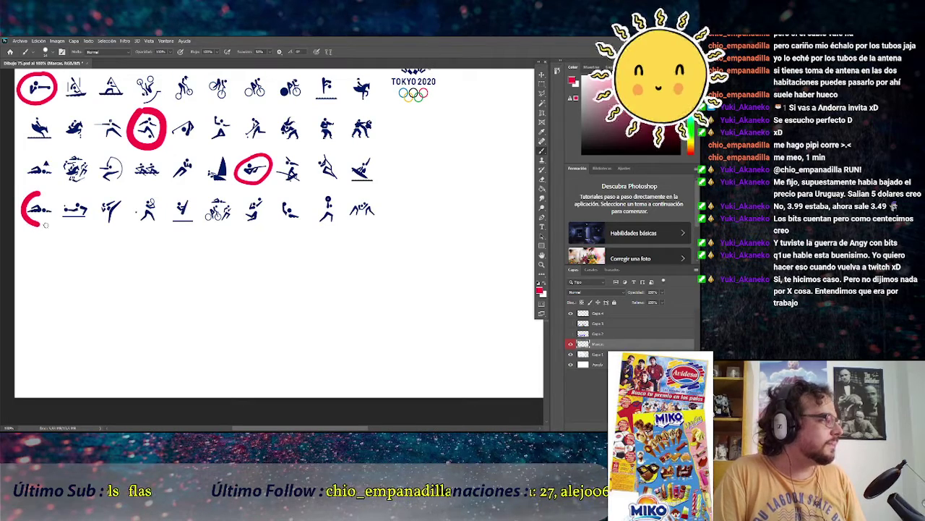
mouse_move(55, 223)
mouse_down()
mouse_move(58, 205)
mouse_move(46, 192)
mouse_up()
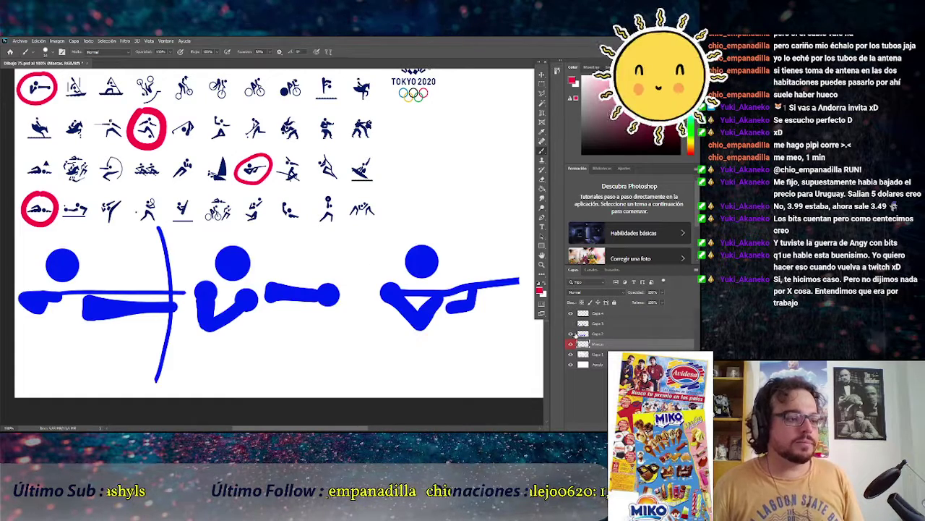
Sample the blue from the figures on Capa 2, hide that layer again and make Capa 4 the active layer
click(571, 333)
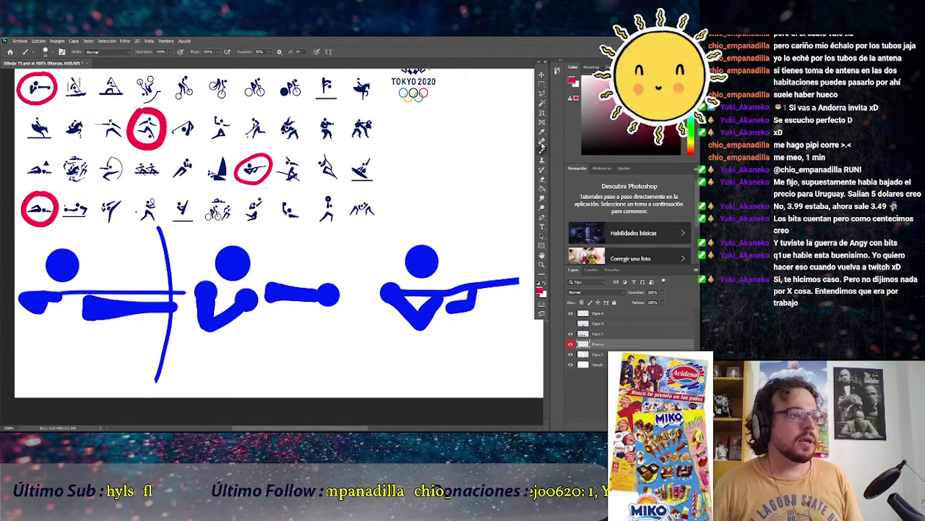
click(542, 134)
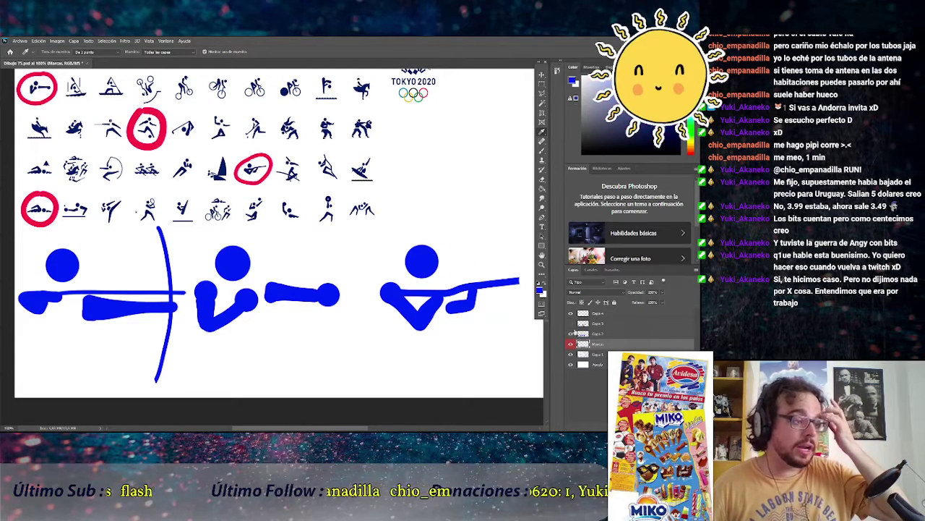
drag(571, 334, 571, 316)
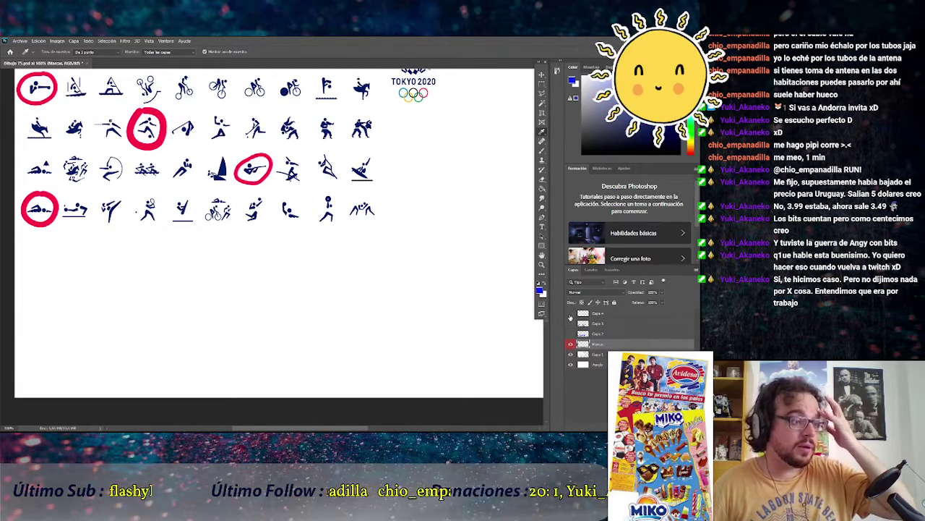
click(570, 313)
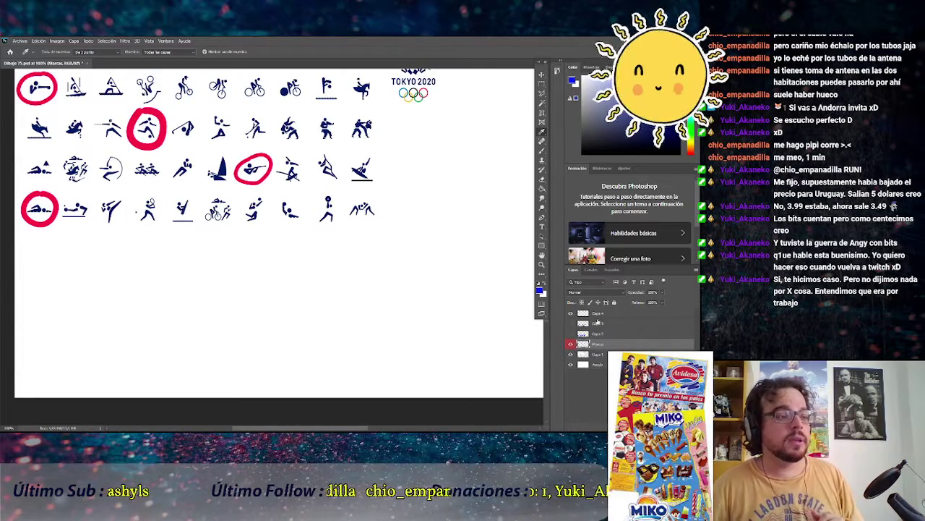
click(597, 314)
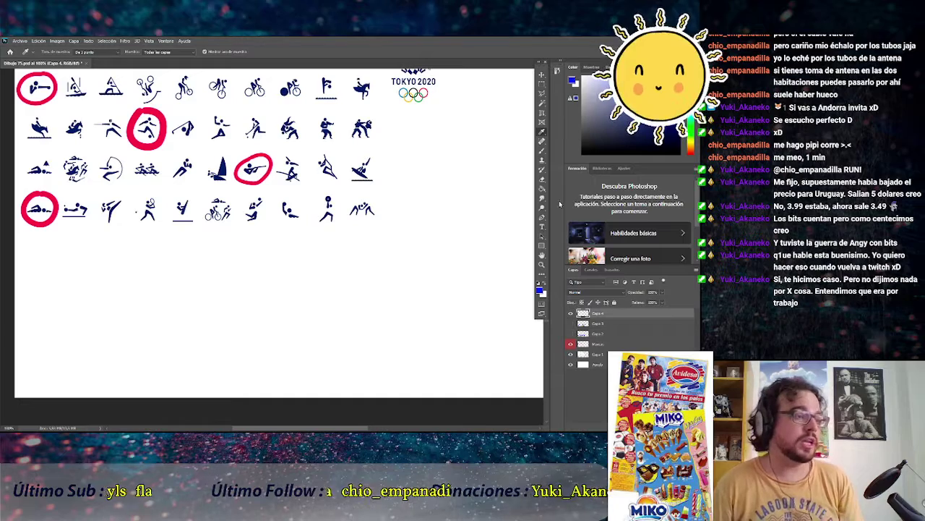
Paint a long, thick arched blue shape for the enlarged swimmer on Capa 4 with a larger brush, filling in its underside
click(543, 151)
scroll(320, 305, up, 1)
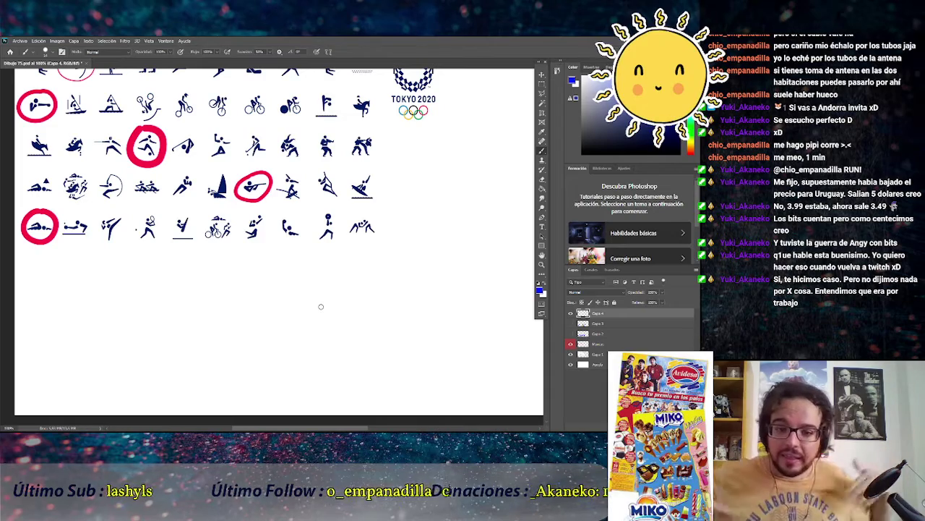
right_click(224, 314)
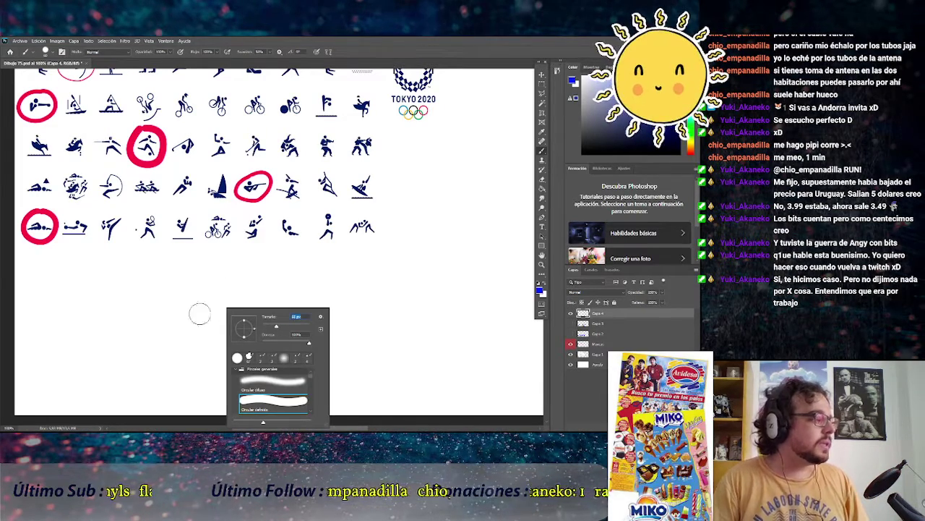
drag(283, 323, 273, 329)
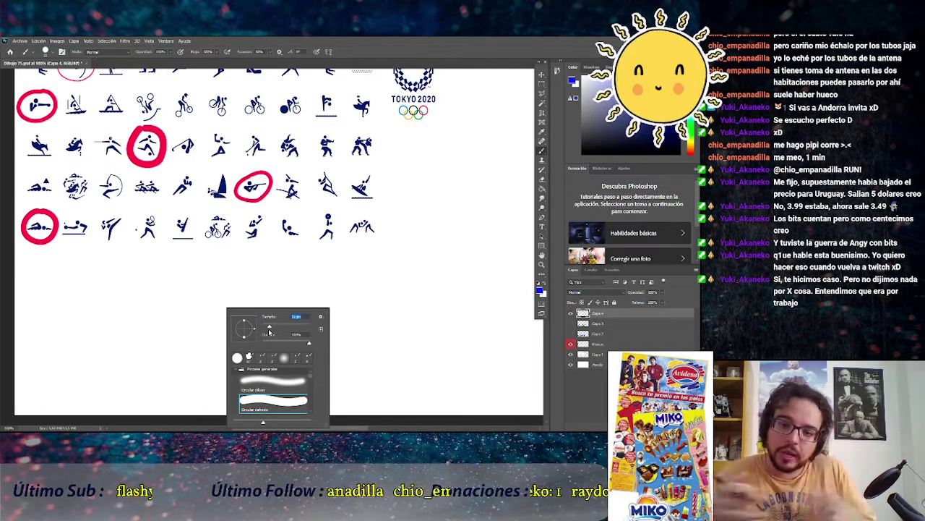
click(427, 46)
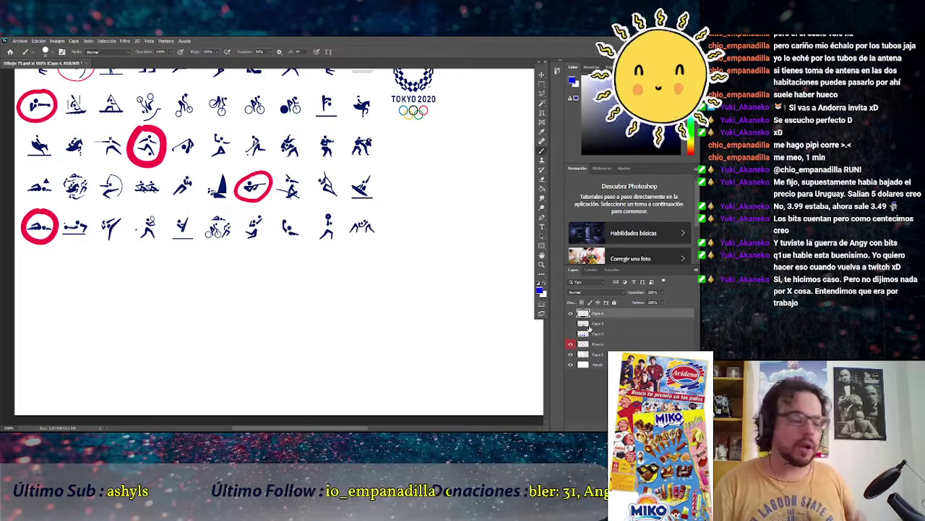
right_click(119, 345)
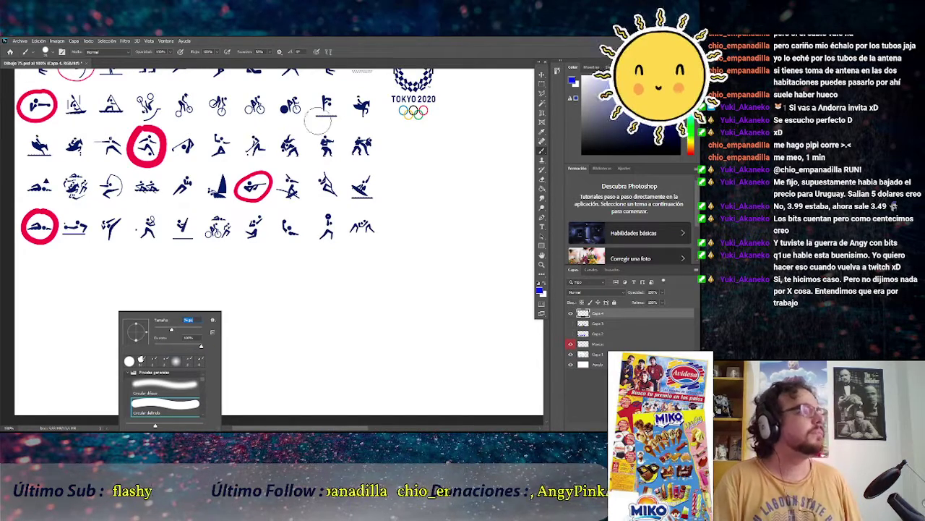
click(377, 47)
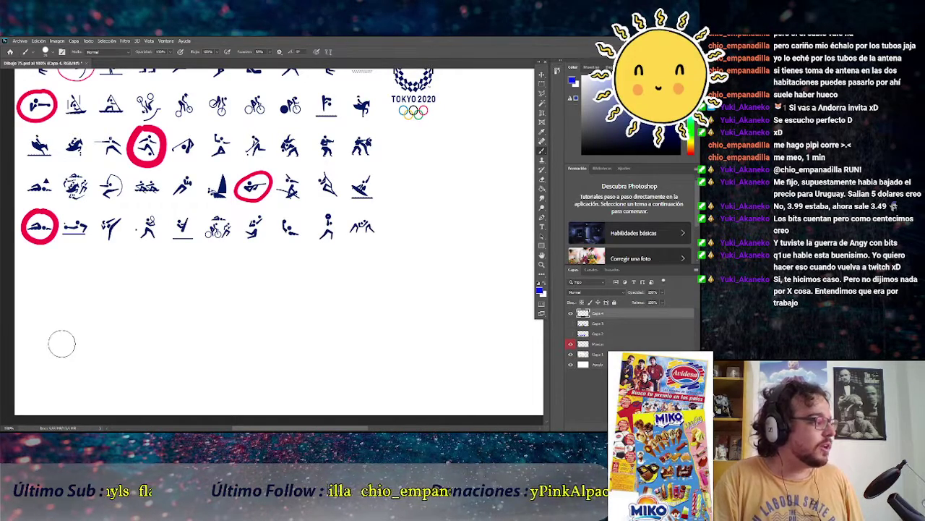
mouse_move(62, 344)
mouse_down()
mouse_move(123, 331)
mouse_move(165, 339)
mouse_up()
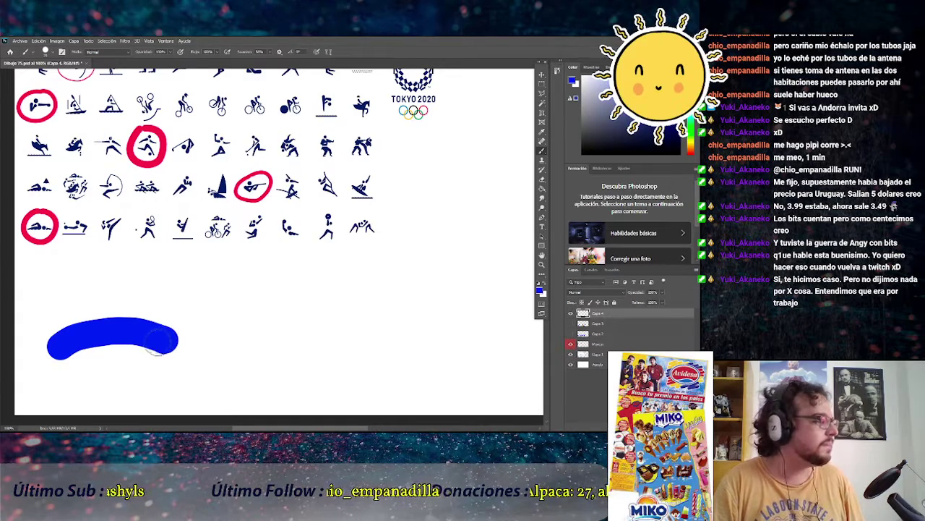
mouse_move(112, 347)
mouse_down()
mouse_move(68, 350)
mouse_move(175, 344)
mouse_move(168, 339)
mouse_move(189, 348)
mouse_move(154, 349)
mouse_up()
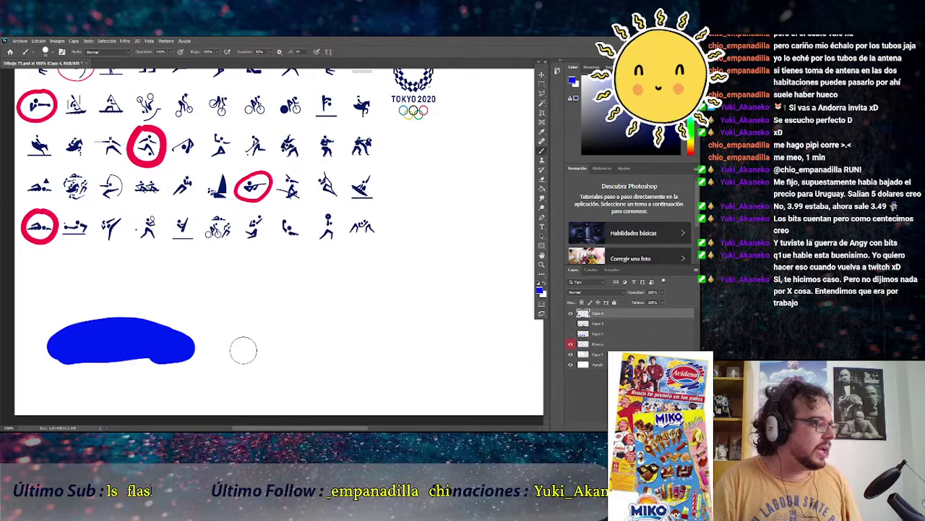
Paint a shorter blue shape sloping downward beside the swimmer's first one, and thicken both shapes with a larger brush
mouse_move(251, 351)
mouse_down()
mouse_move(289, 359)
mouse_move(301, 374)
mouse_up()
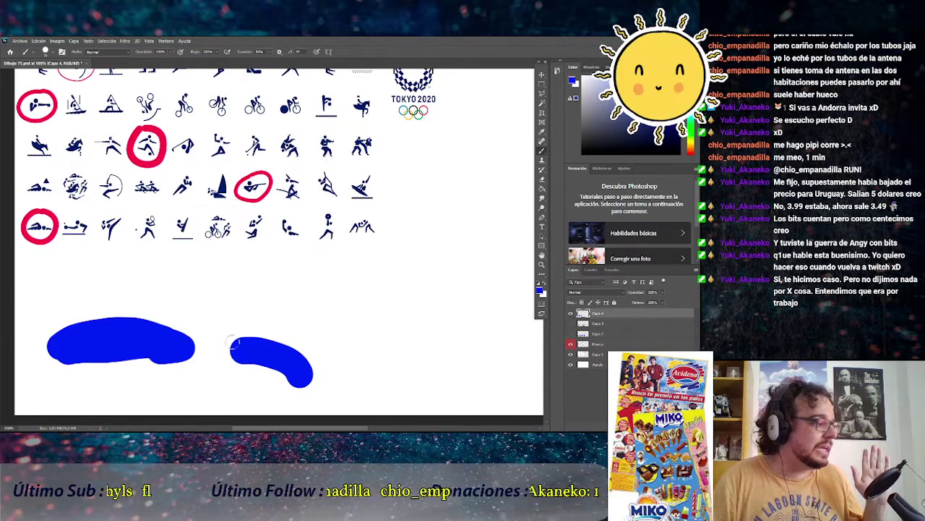
right_click(250, 299)
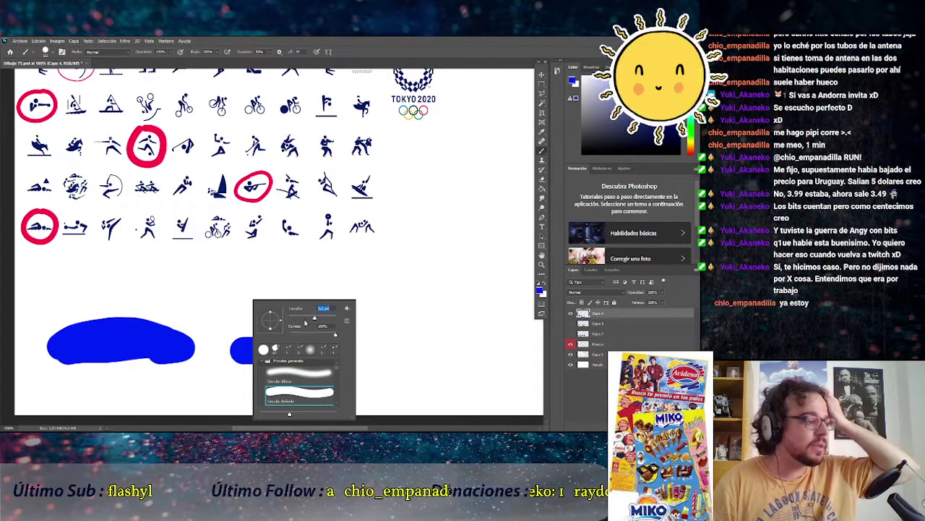
key(bracketright)
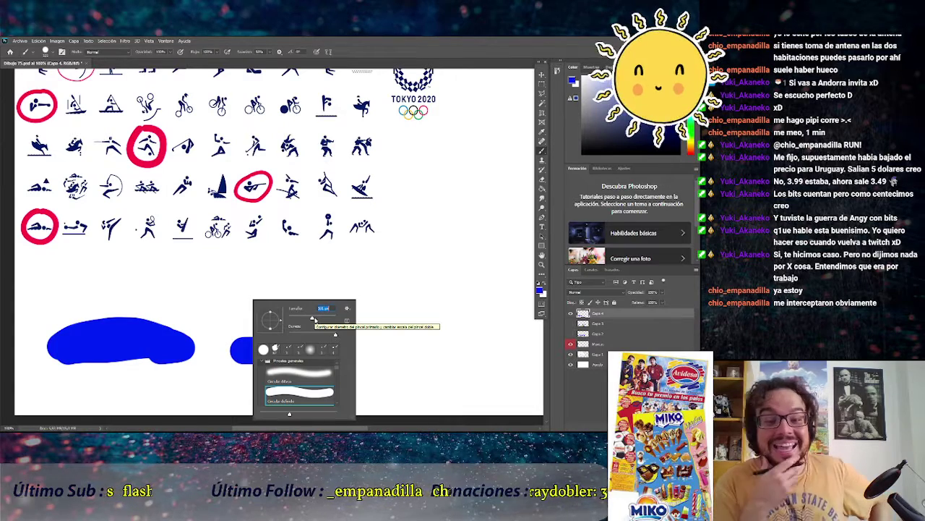
click(430, 46)
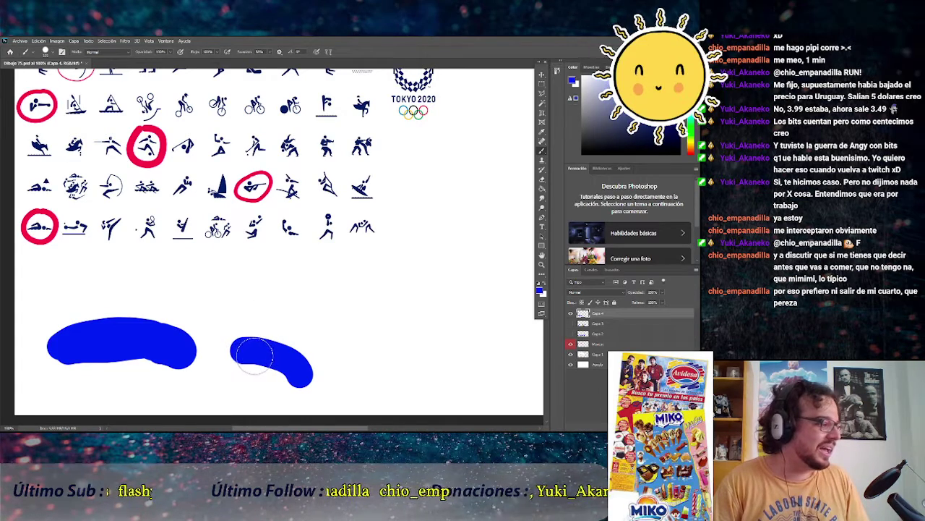
drag(250, 354, 294, 372)
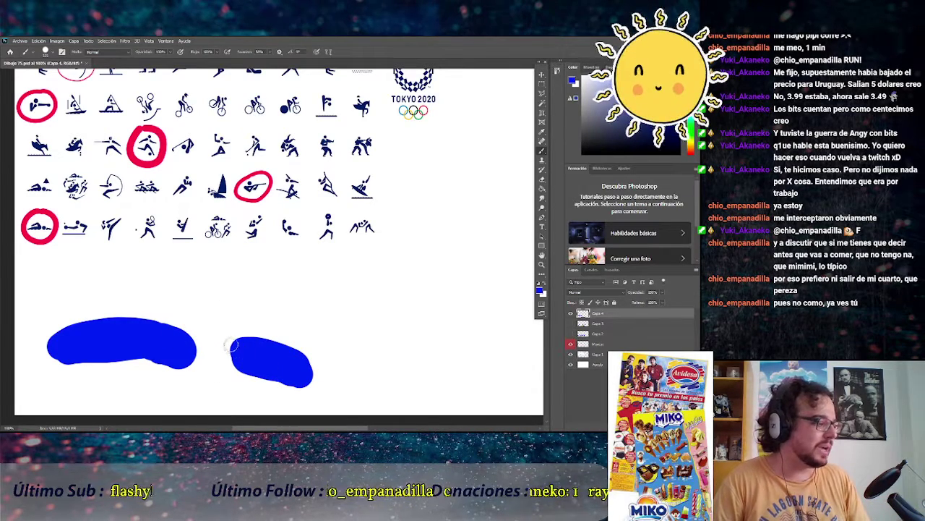
Erase a round notch into the near end of the shorter blue shape with a larger eraser, and stamp a blue circle there for the head
right_click(418, 275)
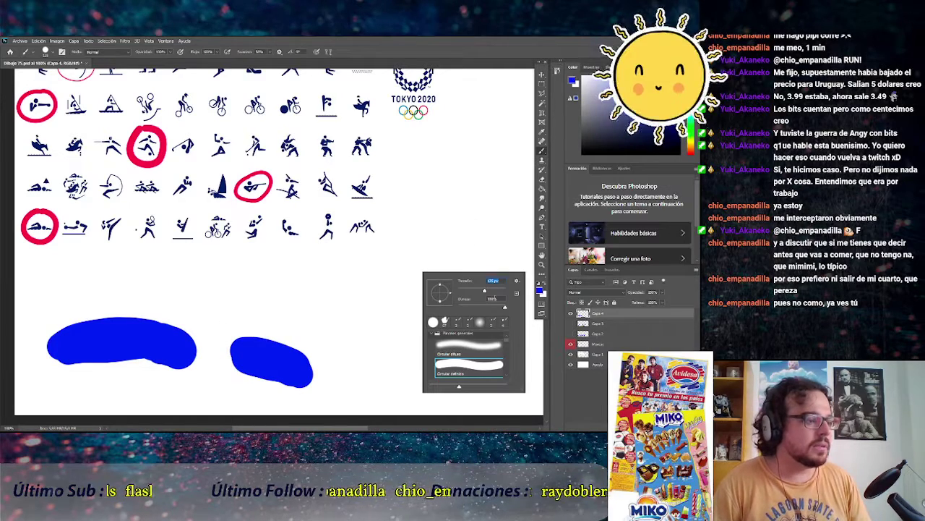
key(e)
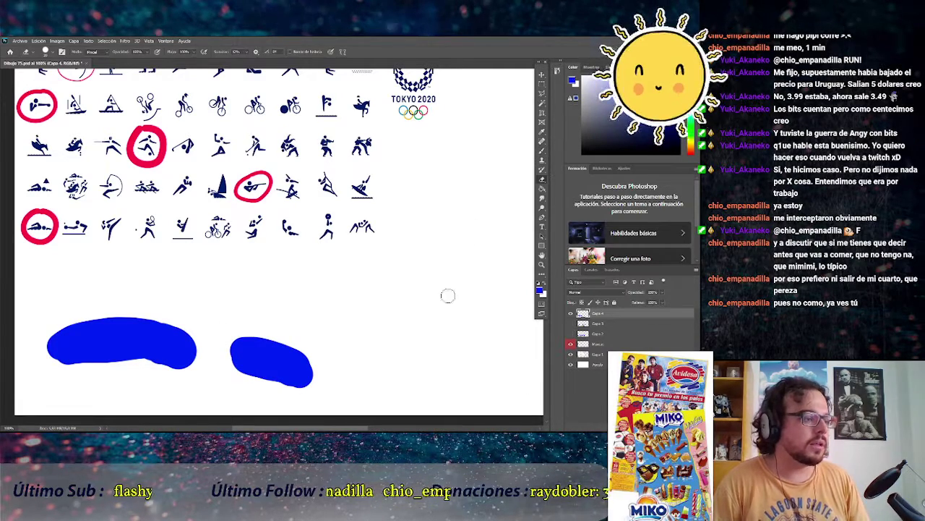
right_click(431, 285)
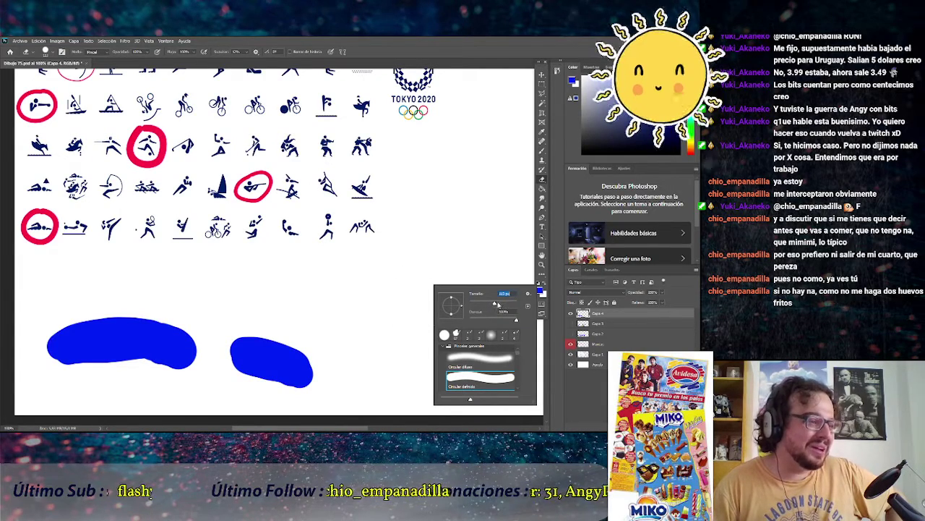
drag(496, 304, 499, 306)
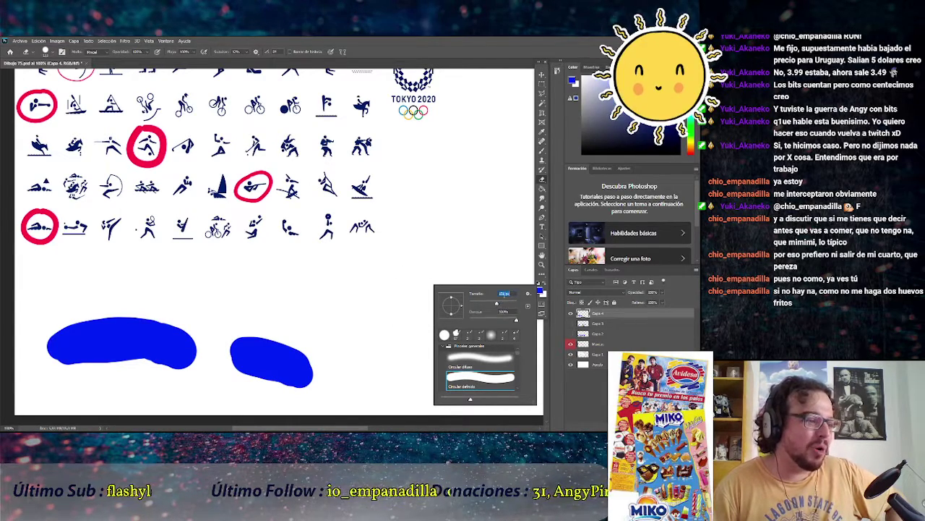
text(250)
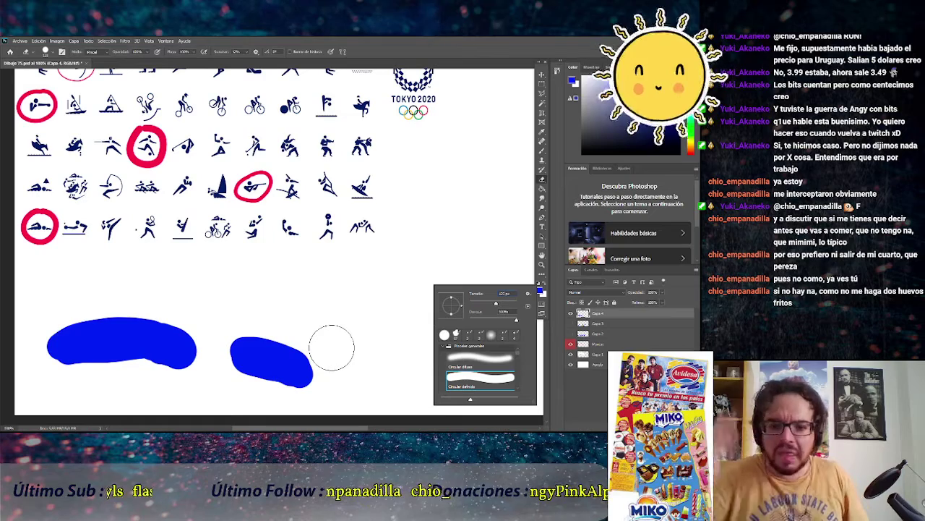
click(231, 351)
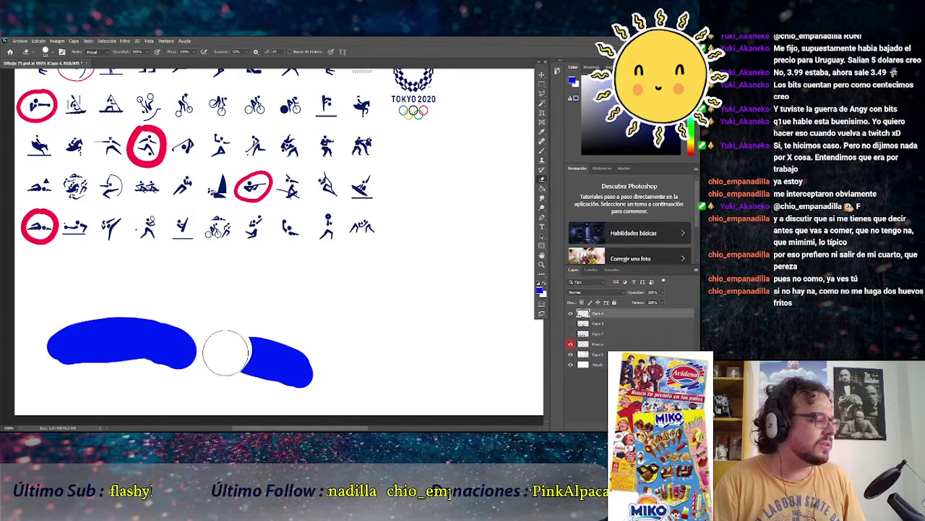
click(226, 354)
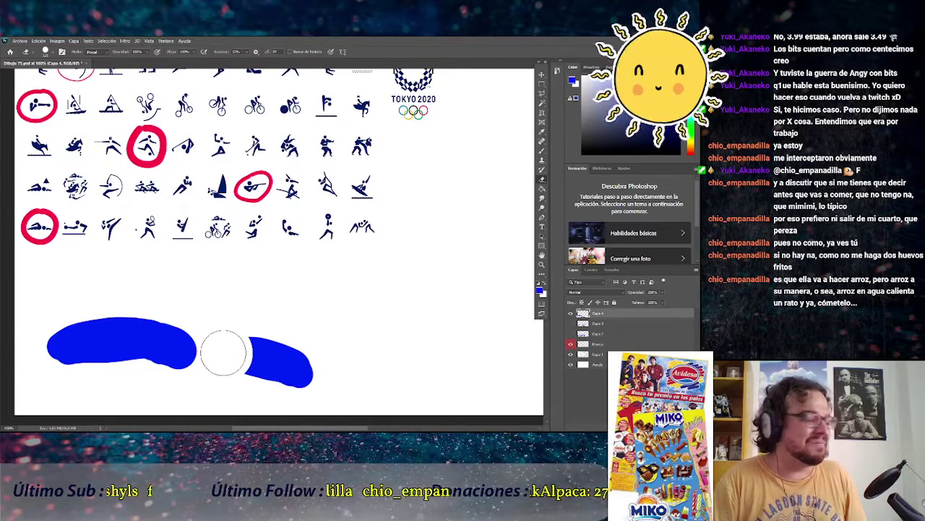
click(542, 149)
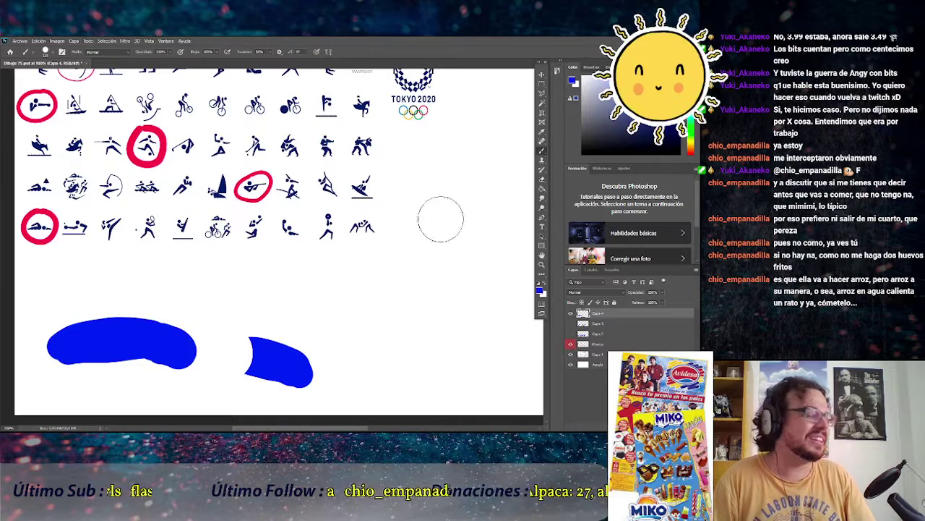
click(224, 352)
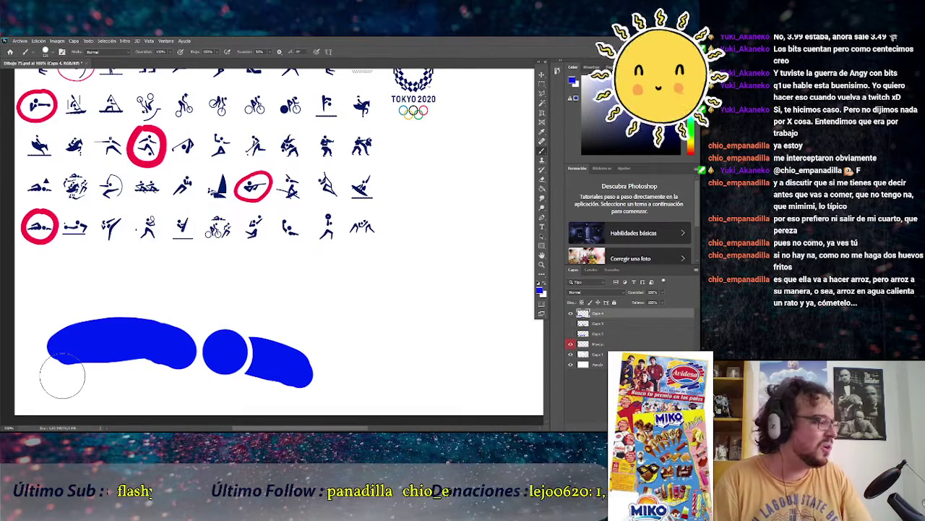
Cut wave-like scallops into the undersides of both blue swimmer shapes with round erasures
click(298, 377)
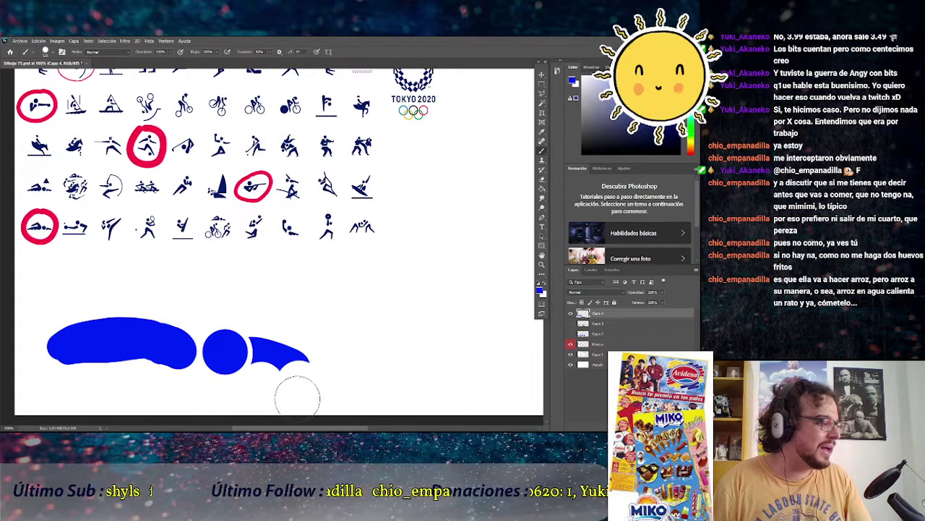
click(180, 372)
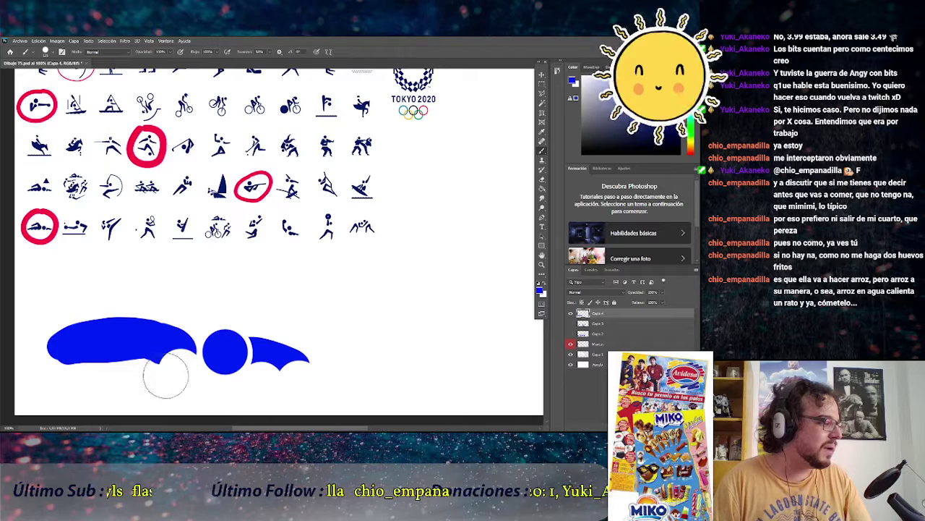
mouse_move(143, 374)
mouse_down()
mouse_move(58, 366)
mouse_move(98, 371)
mouse_up()
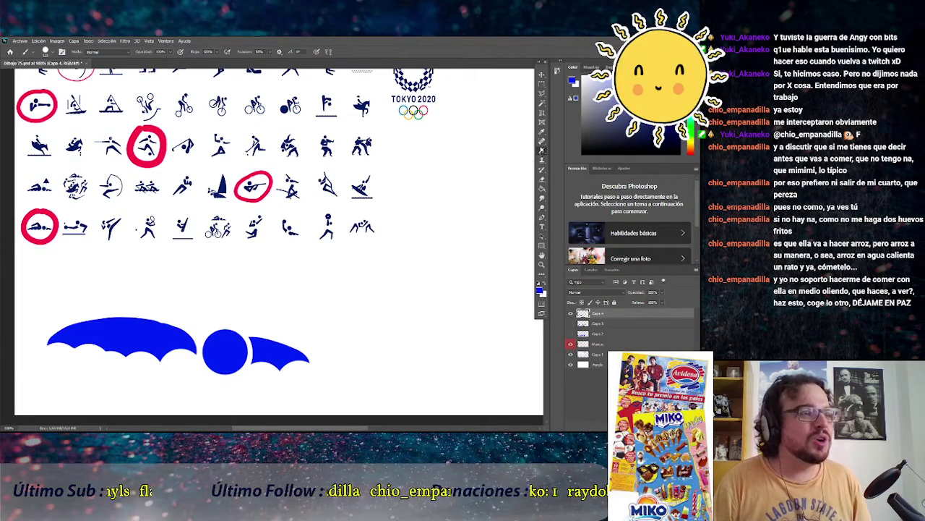
Paint the swimmer's bent arm with a smaller blue brush, rising from the shoulder and folding back over the body
right_click(390, 292)
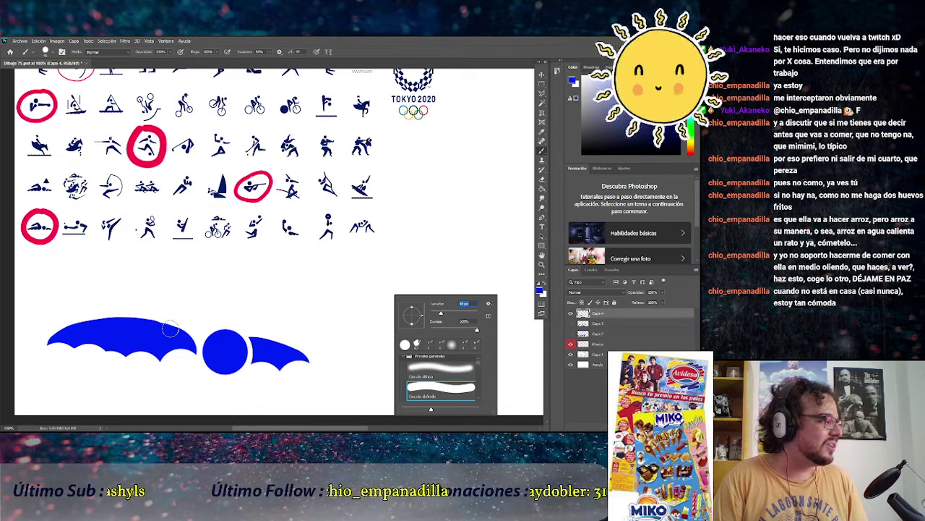
click(171, 329)
mouse_move(171, 329)
mouse_down()
mouse_move(161, 303)
mouse_move(170, 325)
mouse_up()
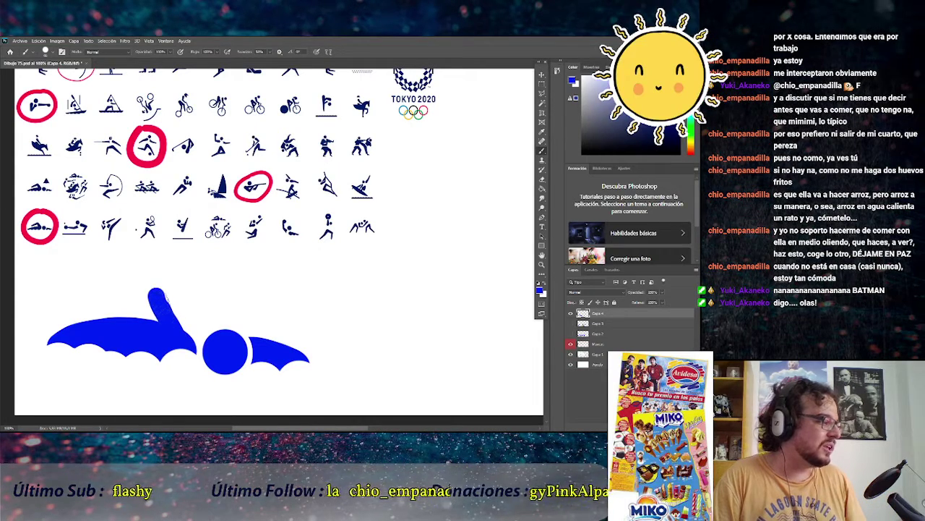
drag(154, 293, 180, 336)
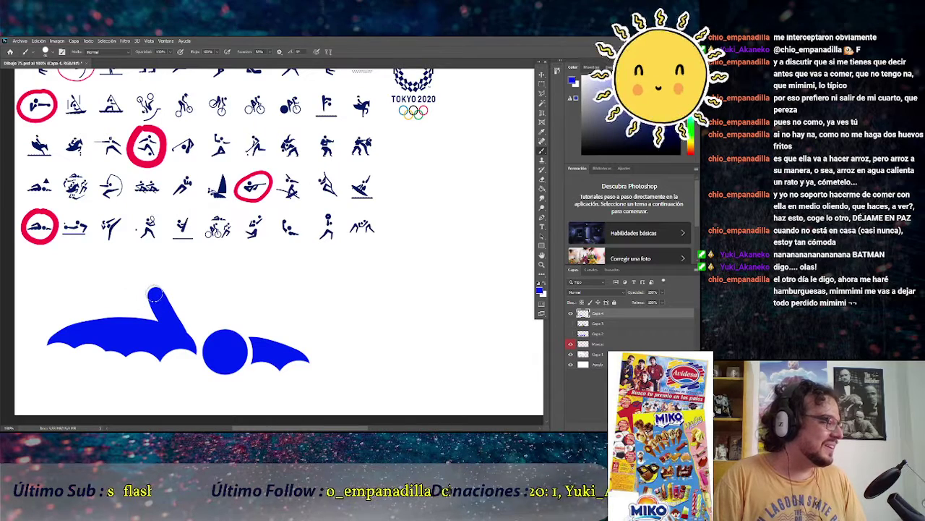
key(ctrl+z)
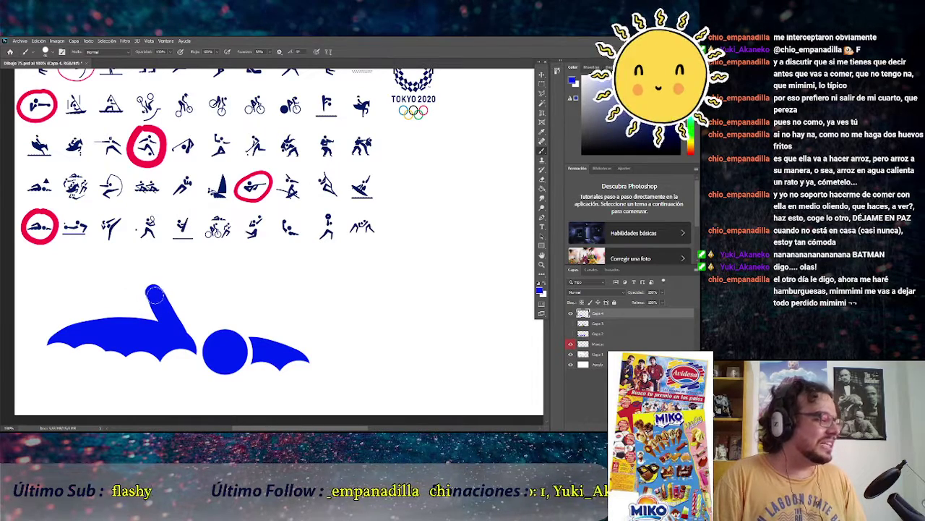
click(153, 292)
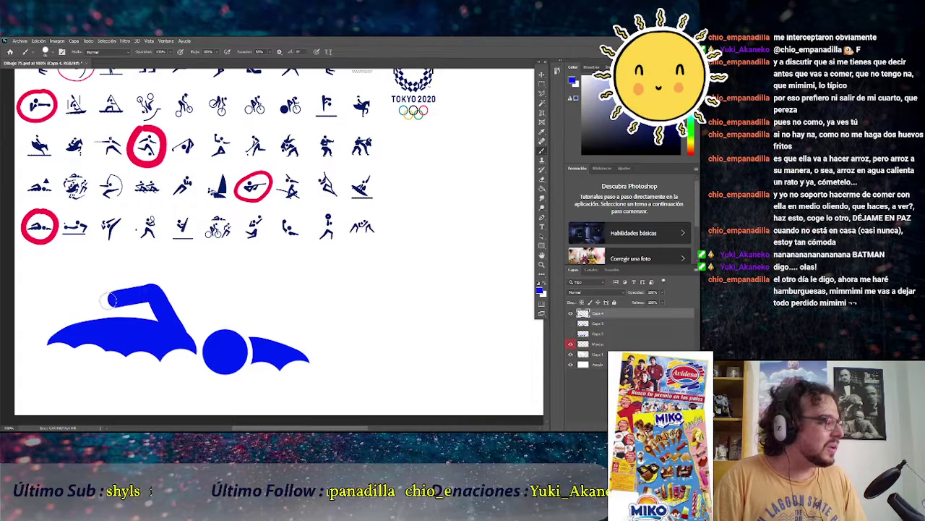
drag(111, 299, 79, 311)
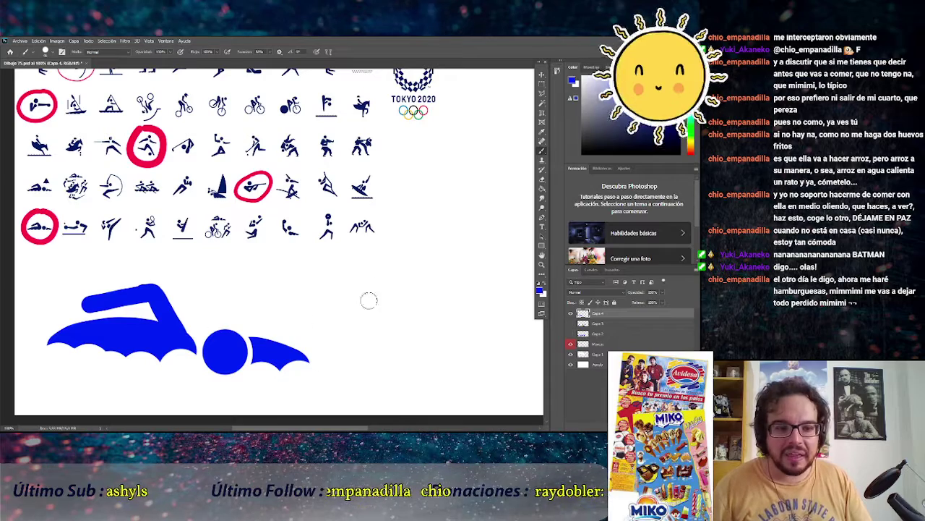
Select the whole blue swimmer, rotate it slightly counterclockwise and move it up toward the canvas's left edge
click(541, 85)
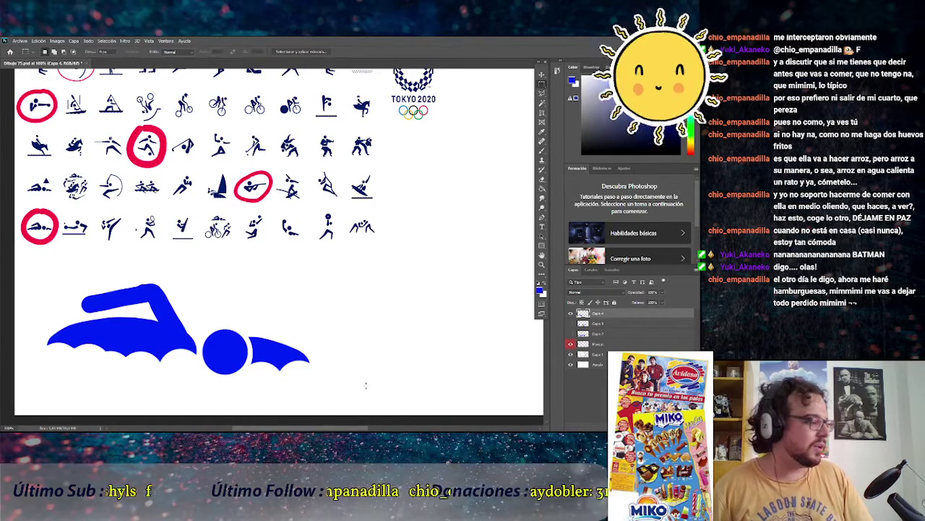
drag(333, 379, 41, 274)
key(ctrl+t)
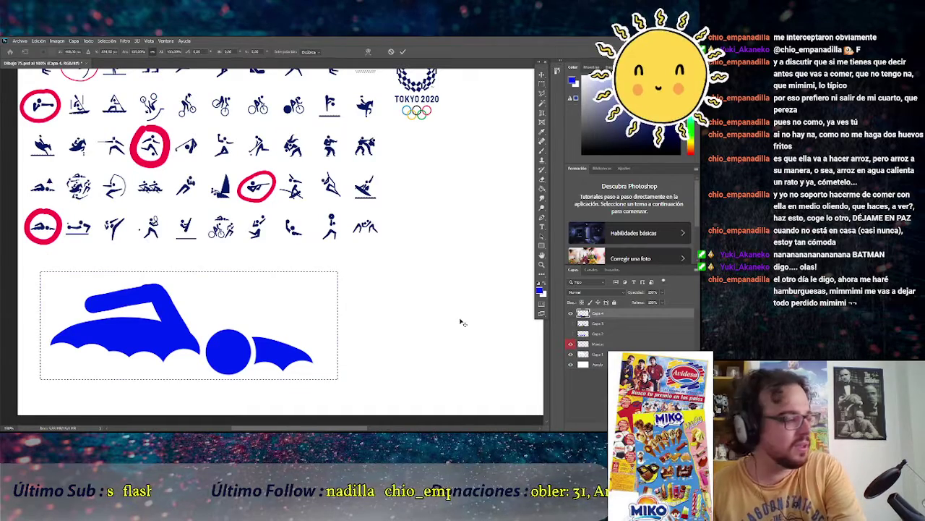
drag(344, 267, 343, 259)
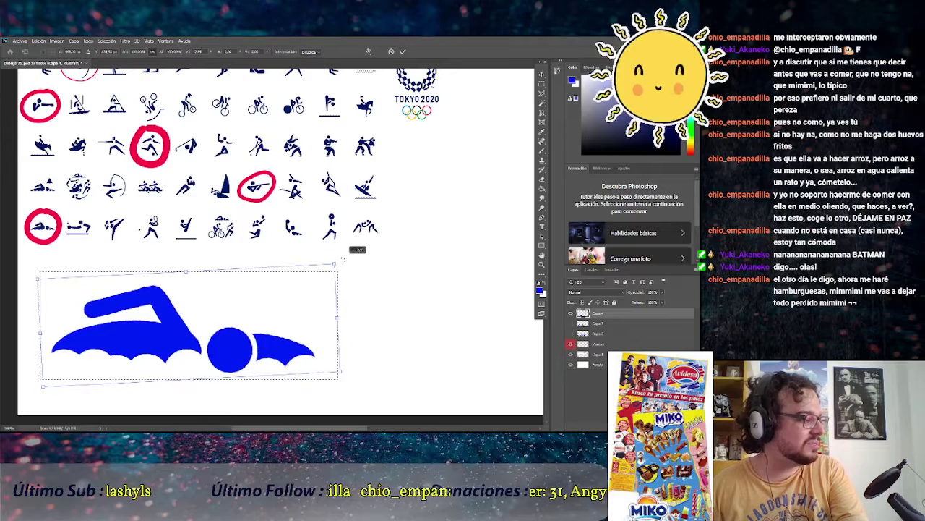
drag(235, 344, 210, 333)
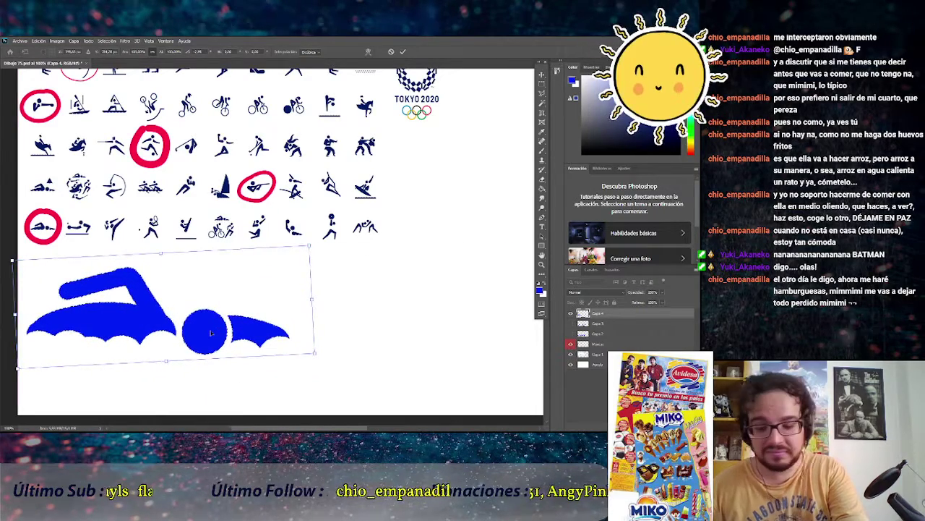
key(Return)
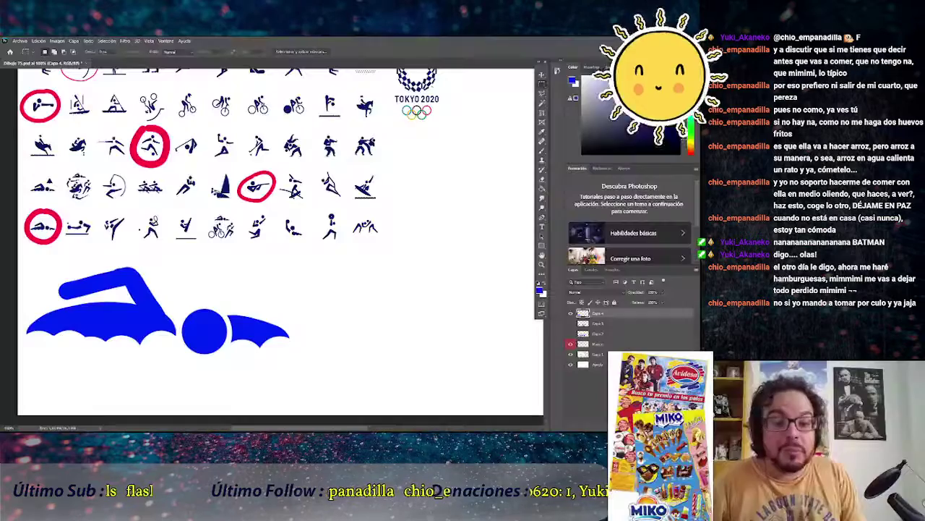
Reselect the blue swimmer and move it farther up, just beneath the bottom row of pictograms
click(542, 85)
drag(23, 257, 311, 367)
mouse_move(256, 333)
mouse_down()
mouse_move(238, 312)
mouse_move(254, 316)
mouse_up()
click(542, 76)
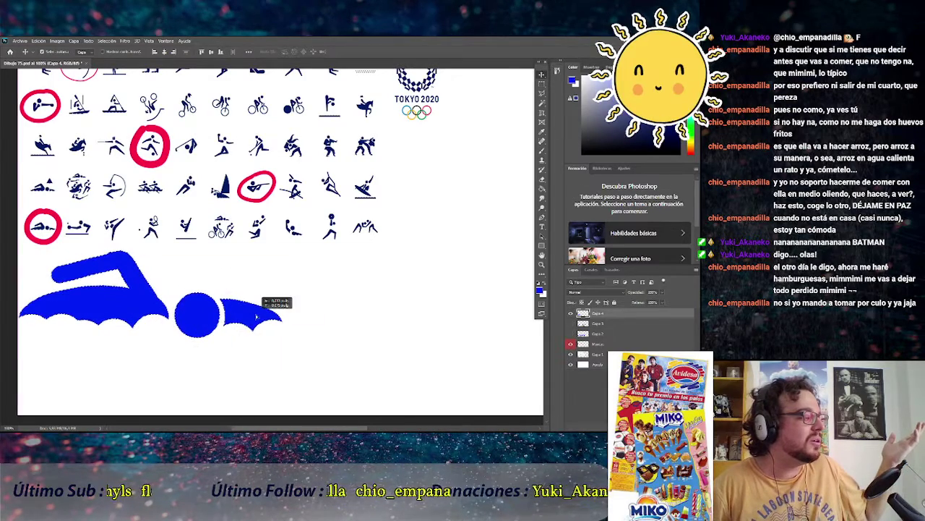
click(542, 85)
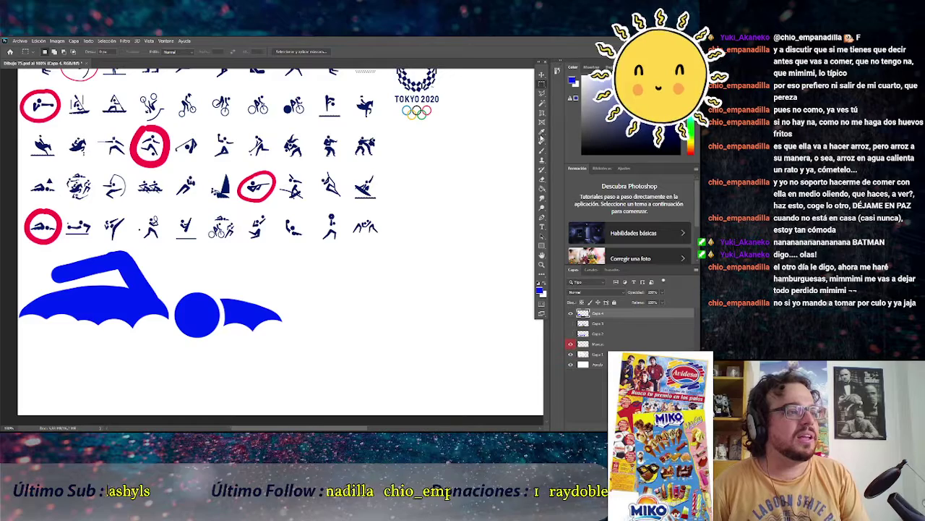
Sample the red from the existing marks and, with Capa 4 active, circle the eighth pictogram of the bottom row using a smaller brush
click(596, 327)
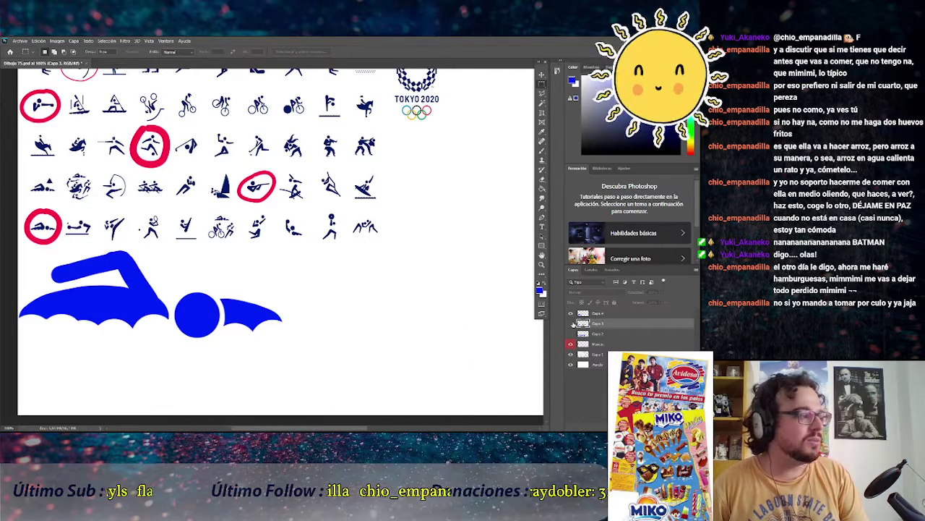
click(597, 345)
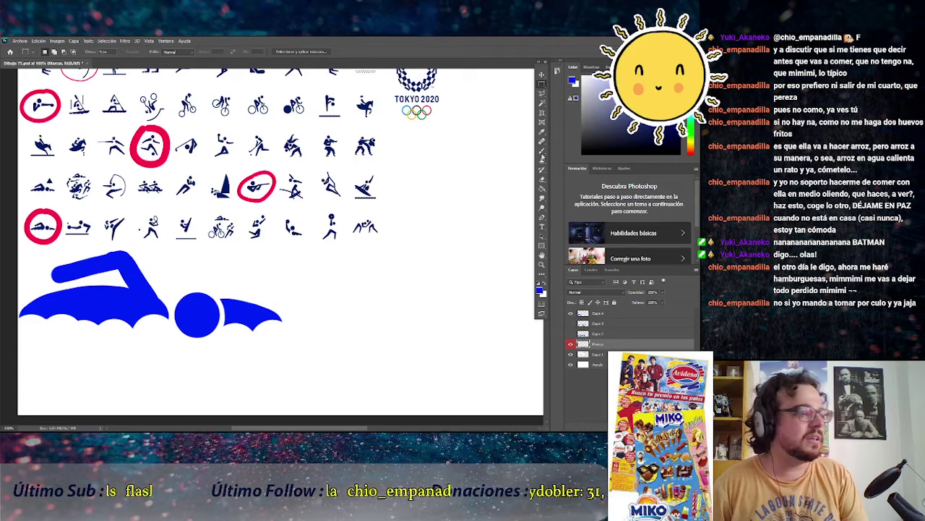
key(i)
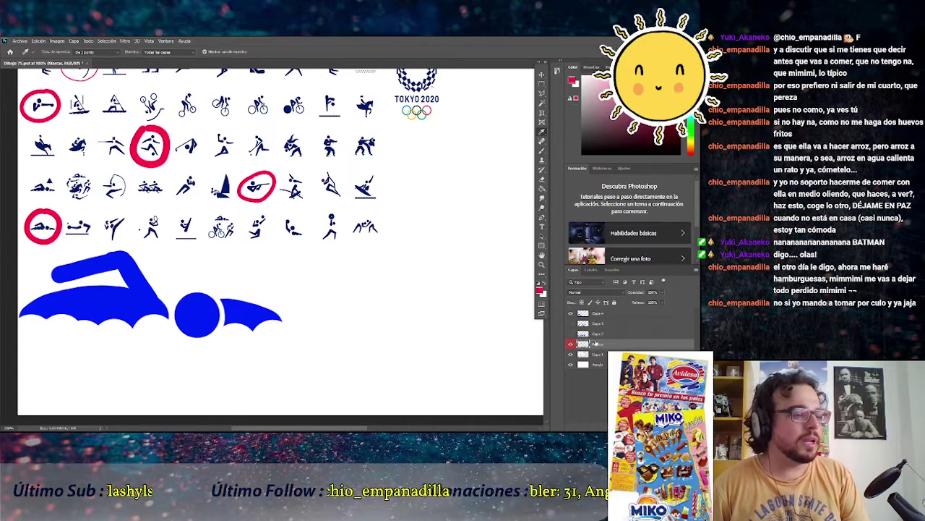
click(594, 314)
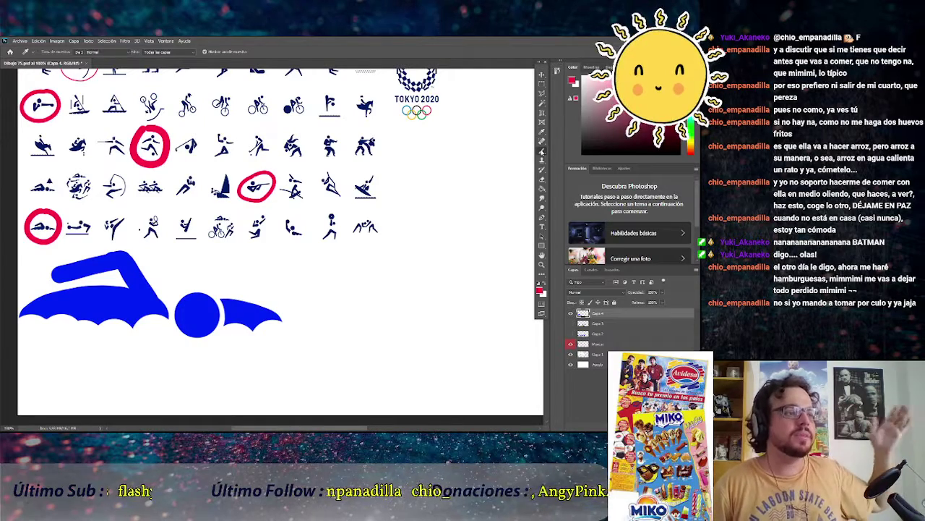
click(540, 150)
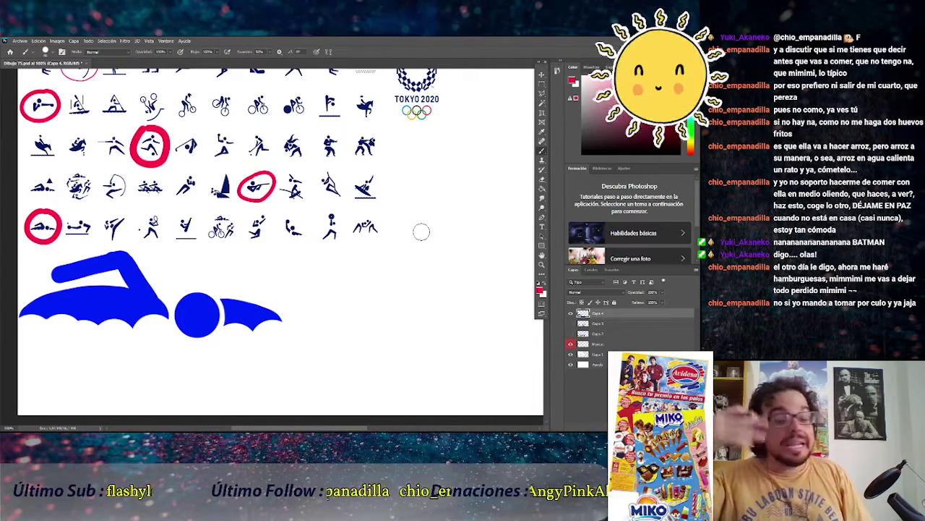
right_click(374, 292)
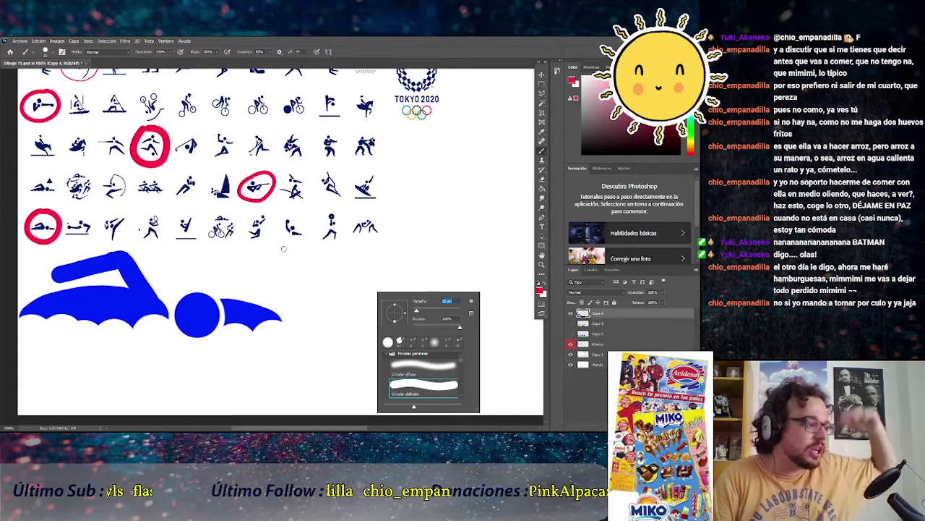
mouse_move(283, 249)
mouse_down()
mouse_move(273, 229)
mouse_move(304, 217)
mouse_move(297, 249)
mouse_move(286, 247)
mouse_up()
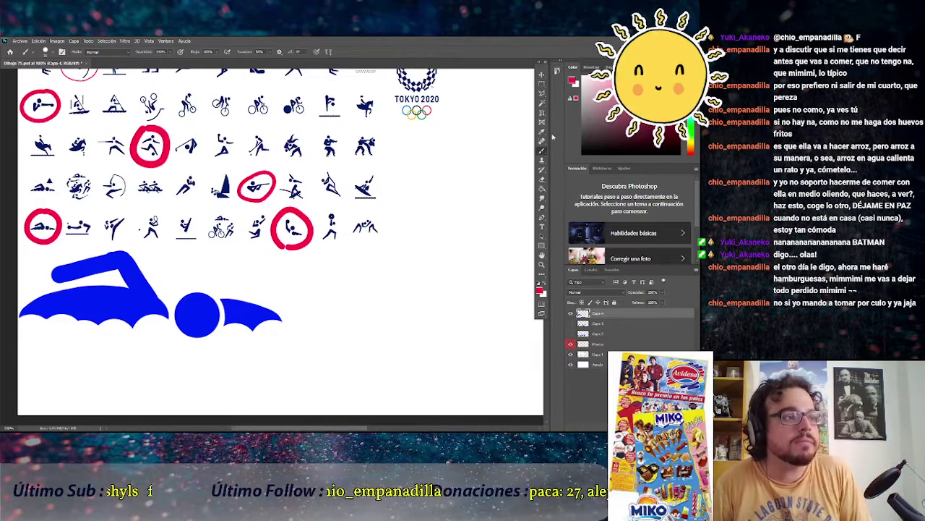
Sample the blue from the enlarged swimmer and return to the Brush tool with that colour
key(i)
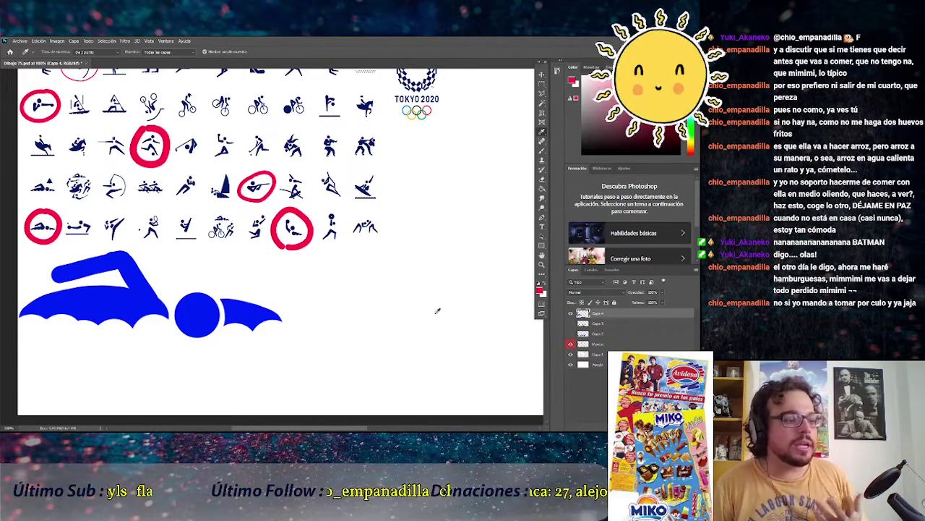
click(240, 308)
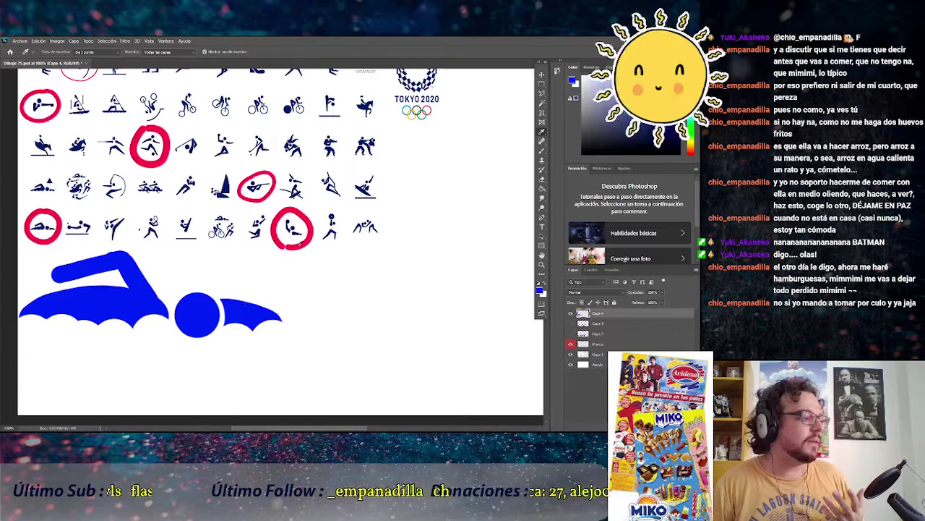
click(542, 153)
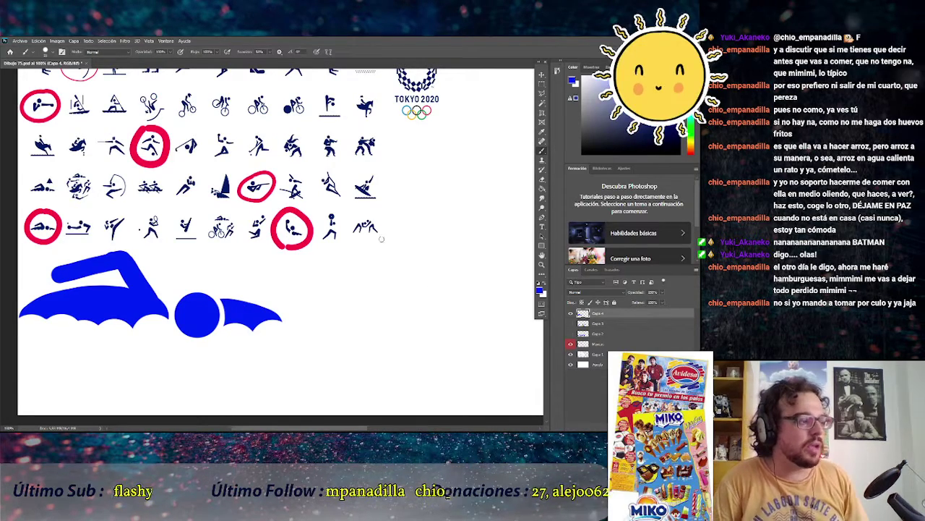
Resize the hard round brush to paint the water polo figure's ball and head as two separate blue dots beneath the pictograms
right_click(412, 288)
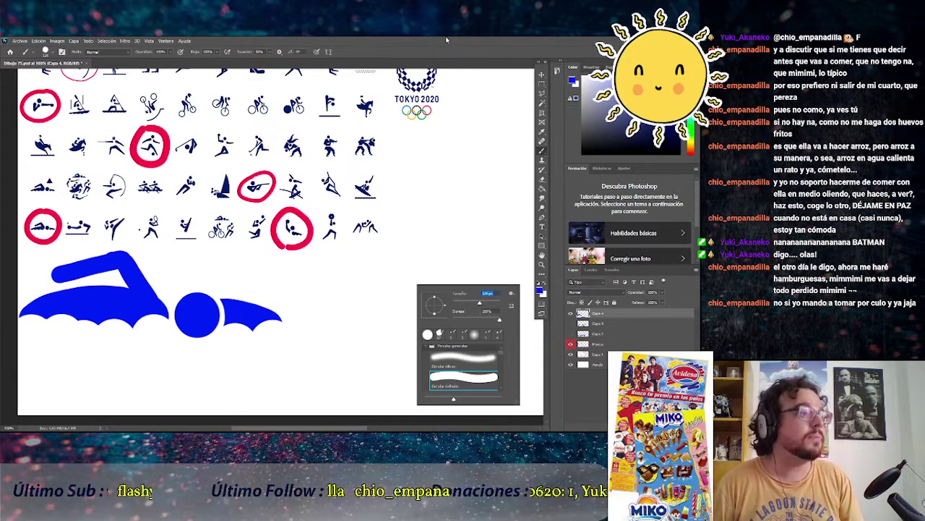
key(Return)
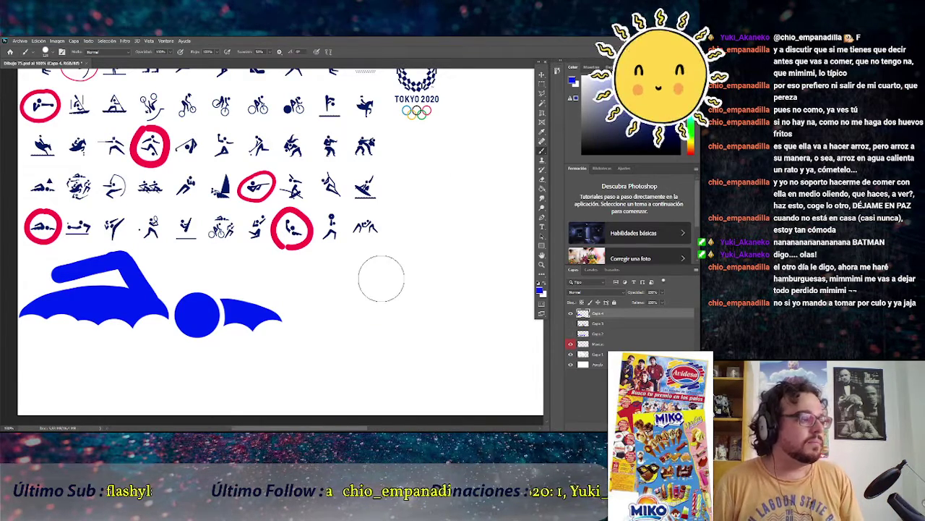
right_click(425, 285)
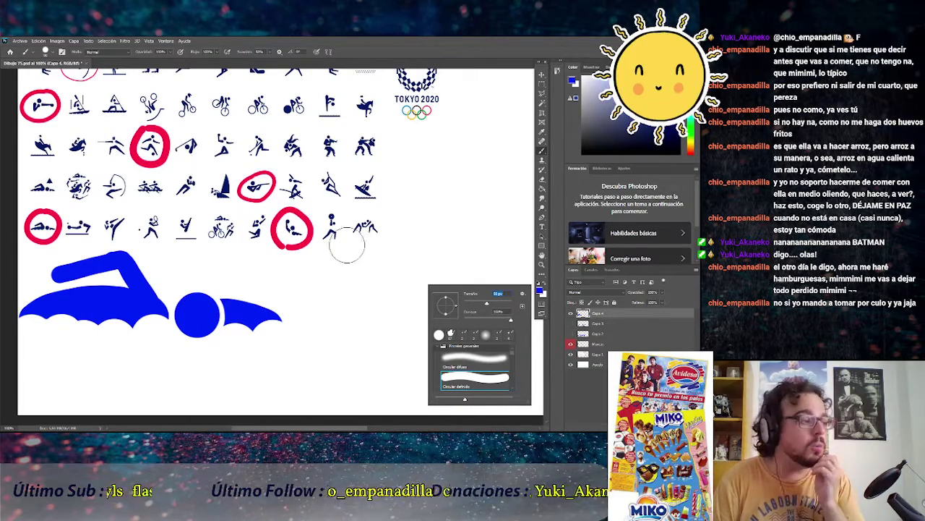
click(372, 270)
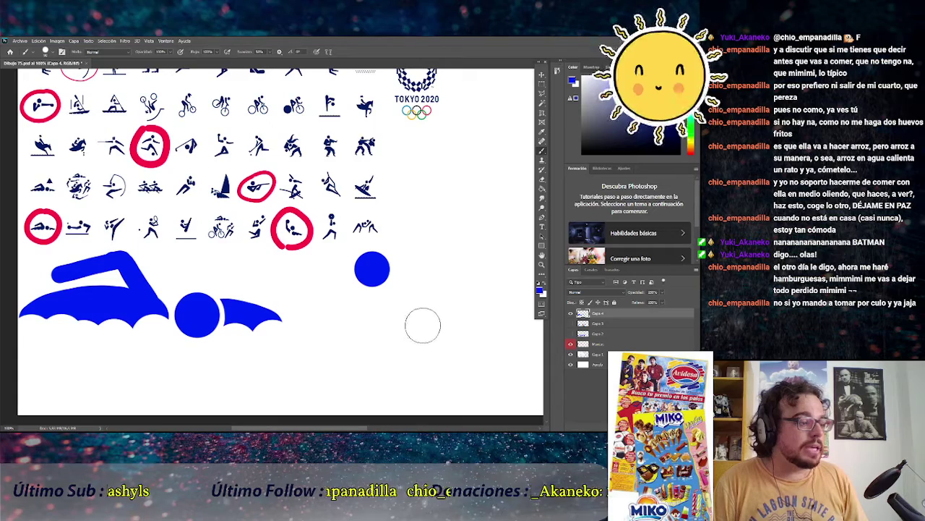
click(423, 326)
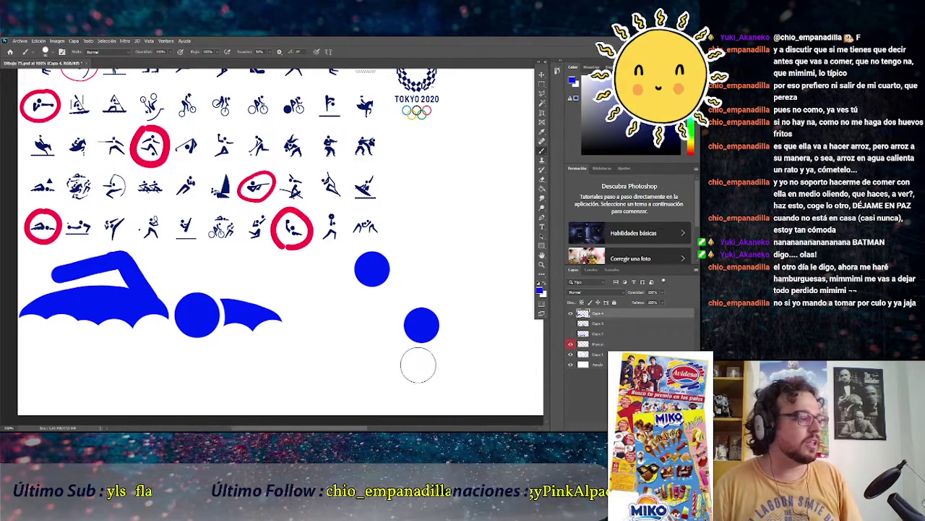
Paint the water polo player's body as a thick, curved blue stroke sloping down from below the head dot
scroll(418, 365, down, 1)
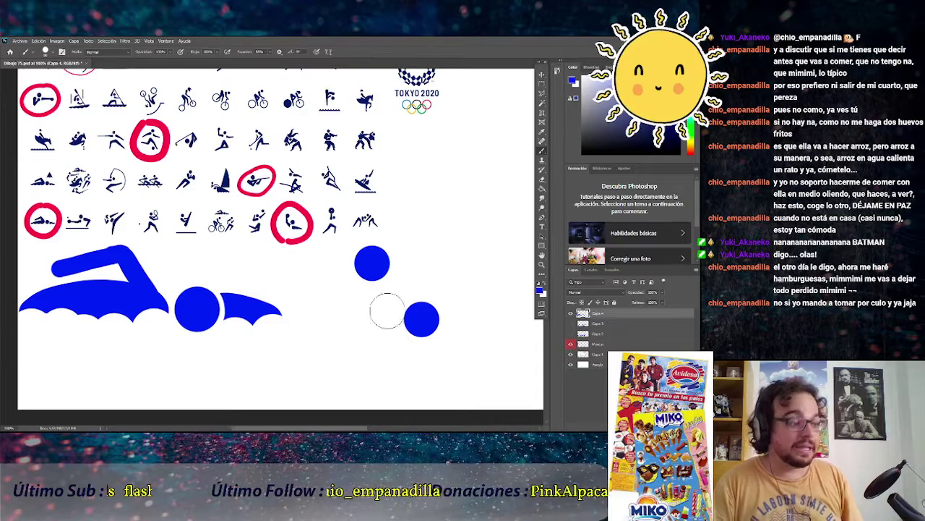
scroll(351, 413, up, 2)
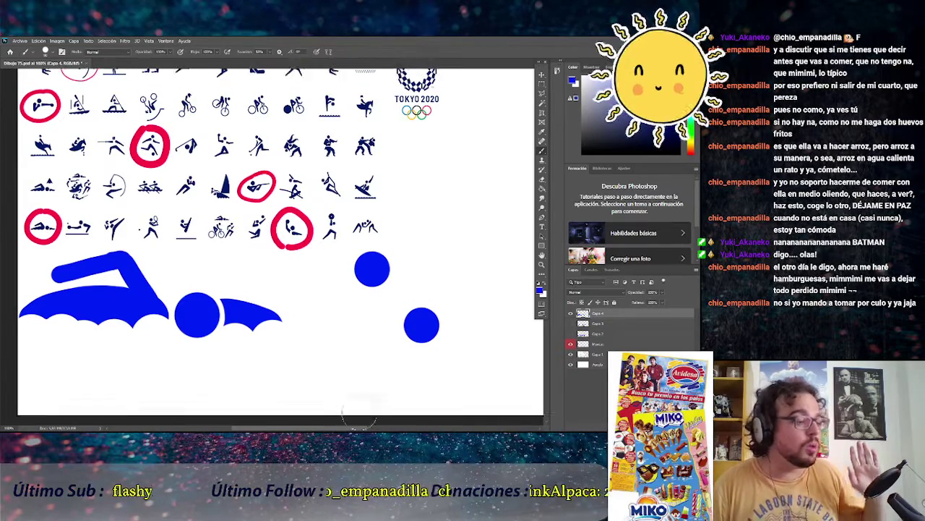
drag(355, 430, 365, 430)
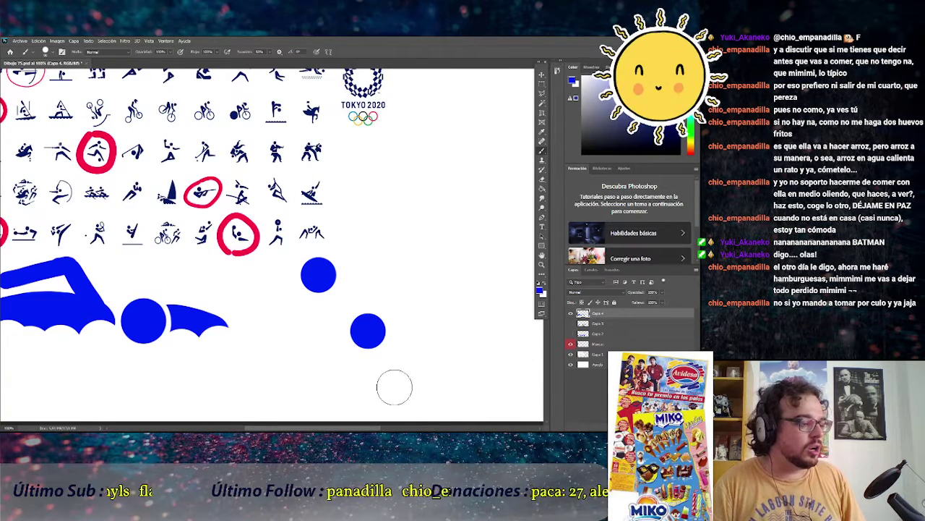
drag(404, 389, 506, 410)
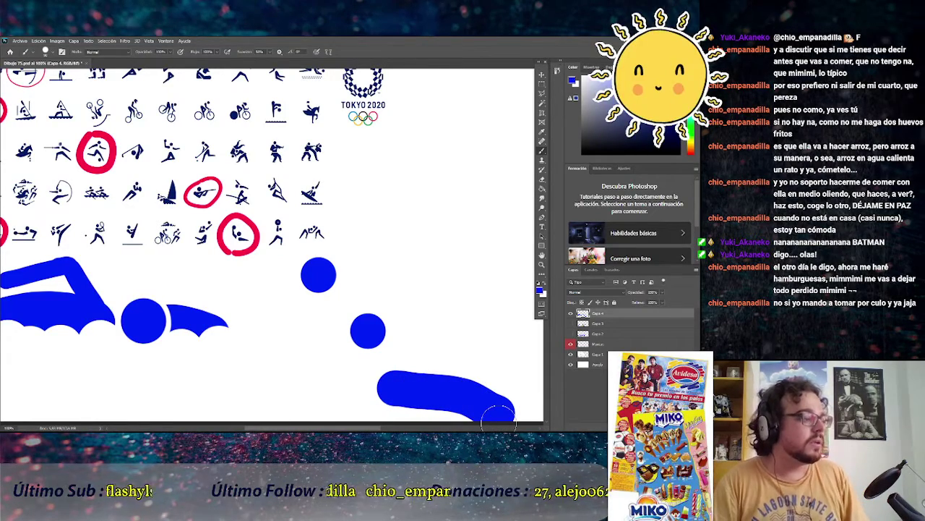
Reduce the hard round brush to about 27 px for finer painting at the blue ball's lower edge
right_click(310, 350)
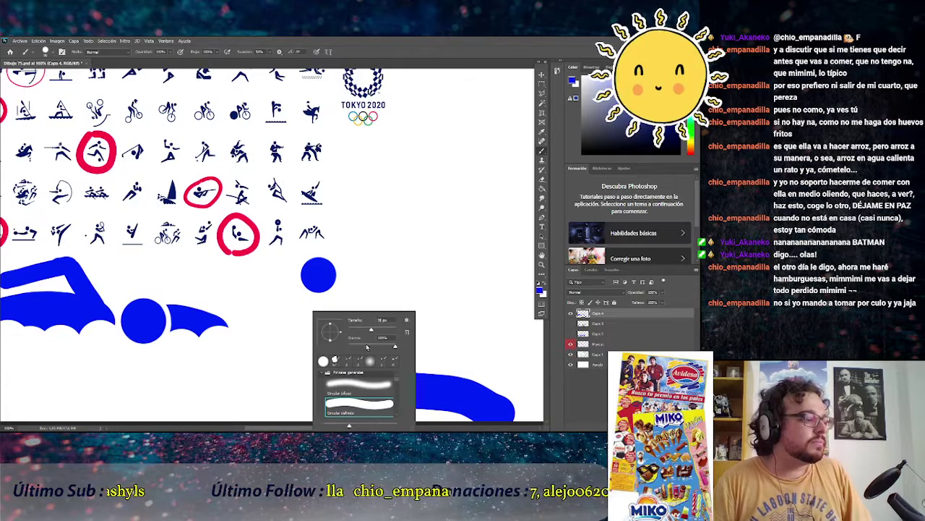
drag(361, 330, 357, 329)
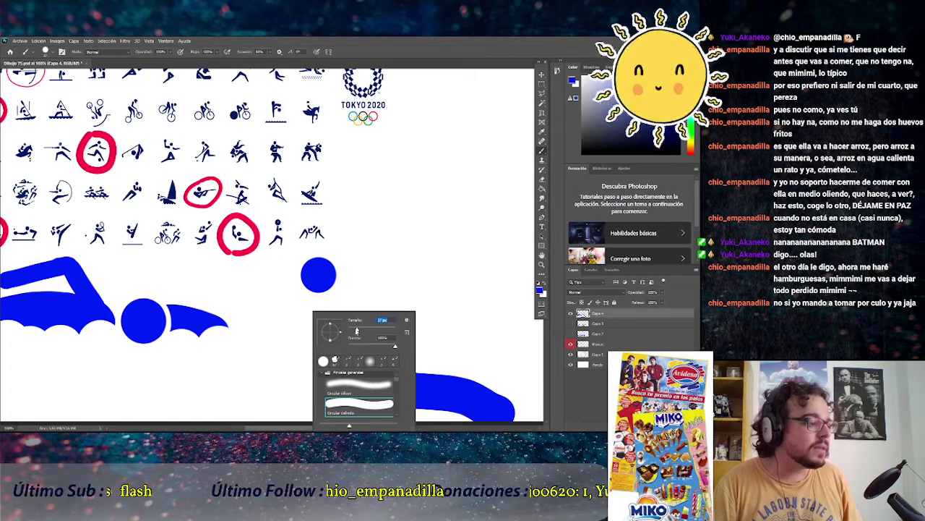
click(308, 284)
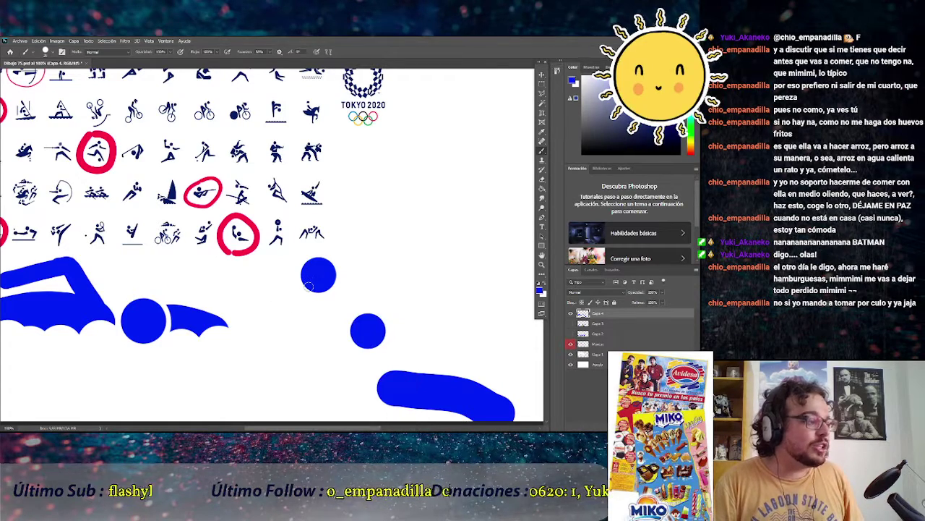